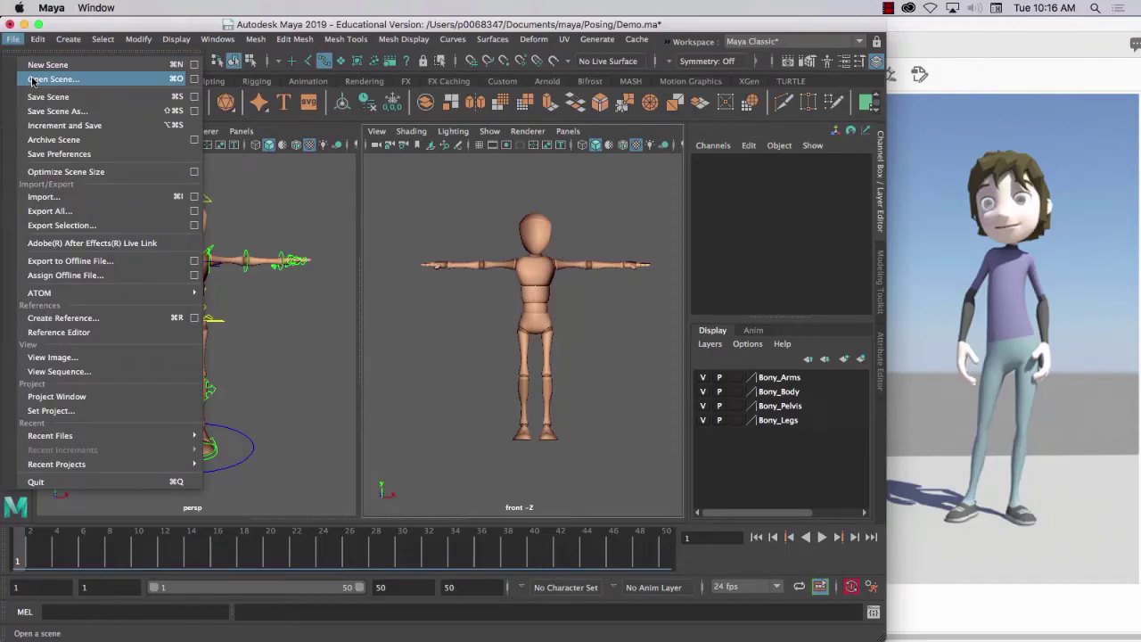
- Open BonyRig_Posing_03_1stPose.ma from Recent Files without saving Demo.ma, dismissing the read error
mouse_move(49, 436)
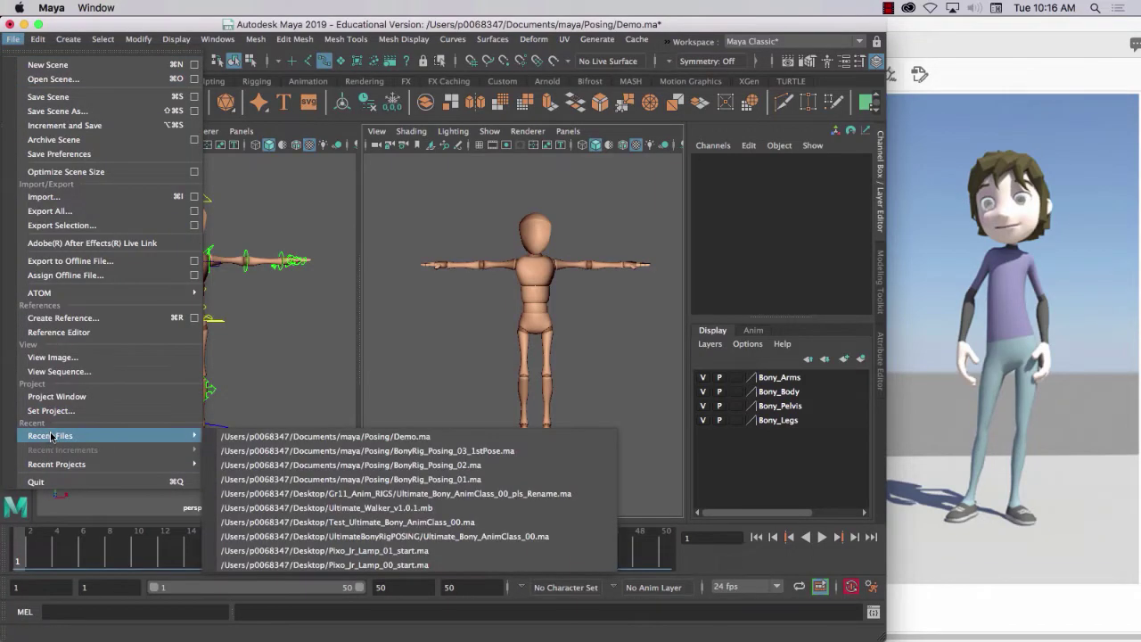
left_click(338, 452)
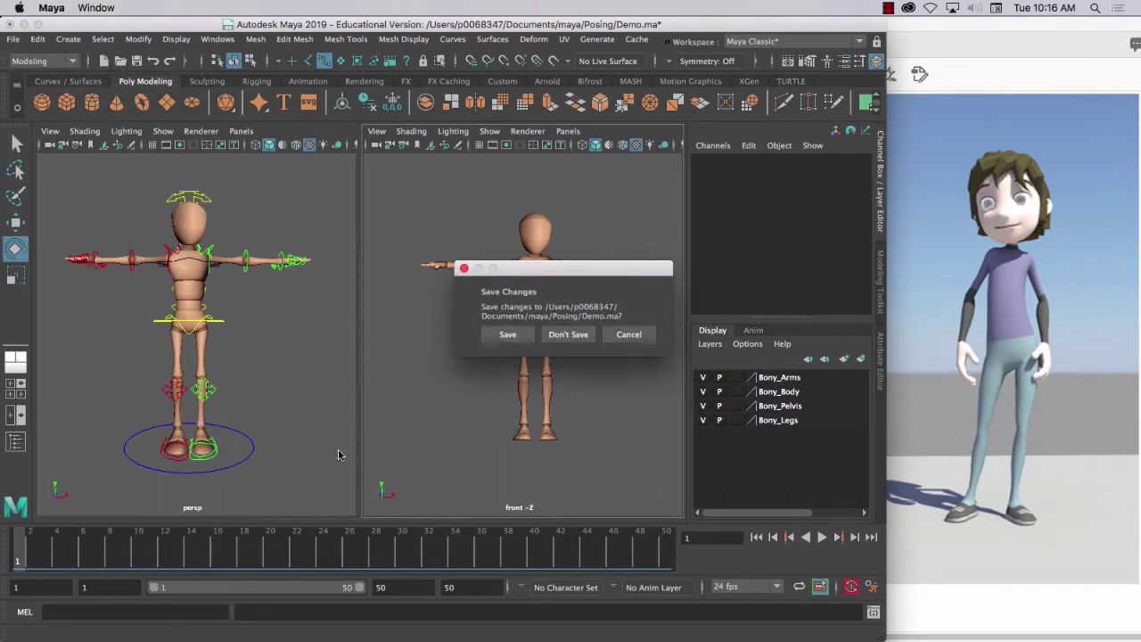
left_click(567, 336)
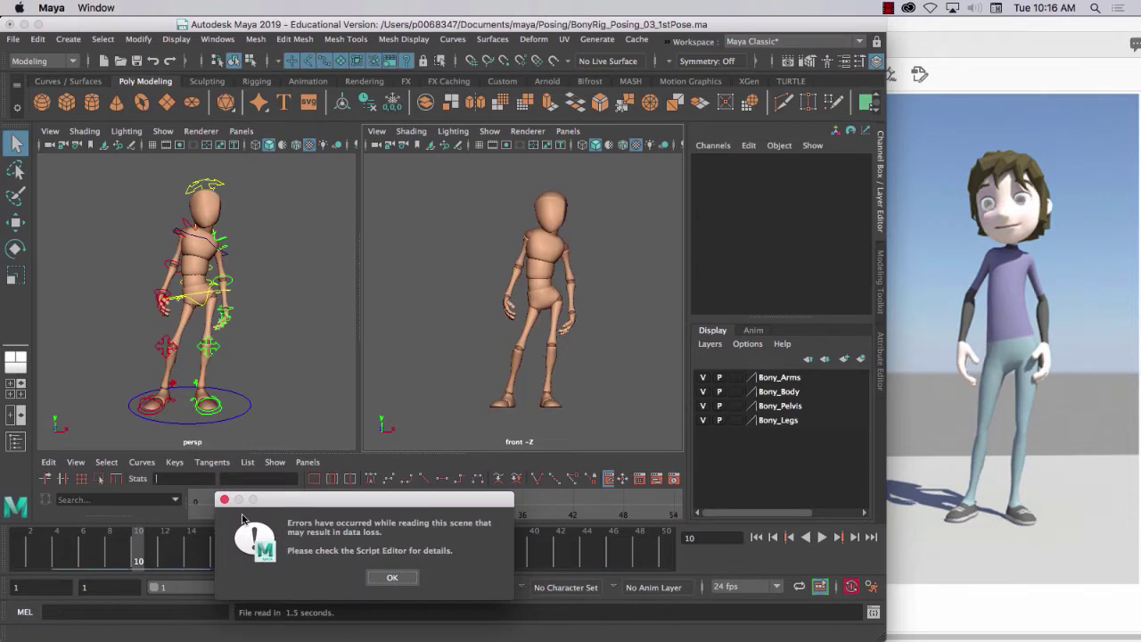
left_click(224, 499)
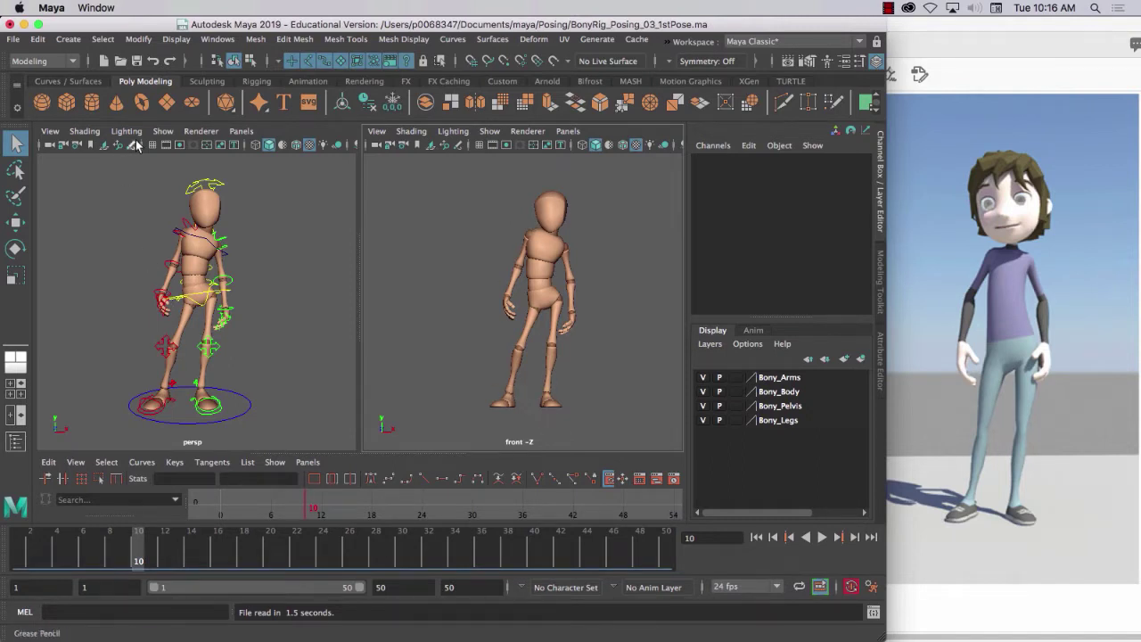
- Reopen Demo.ma from Recent Files without saving, dismissing the error so the rig is in T-pose
left_click(14, 41)
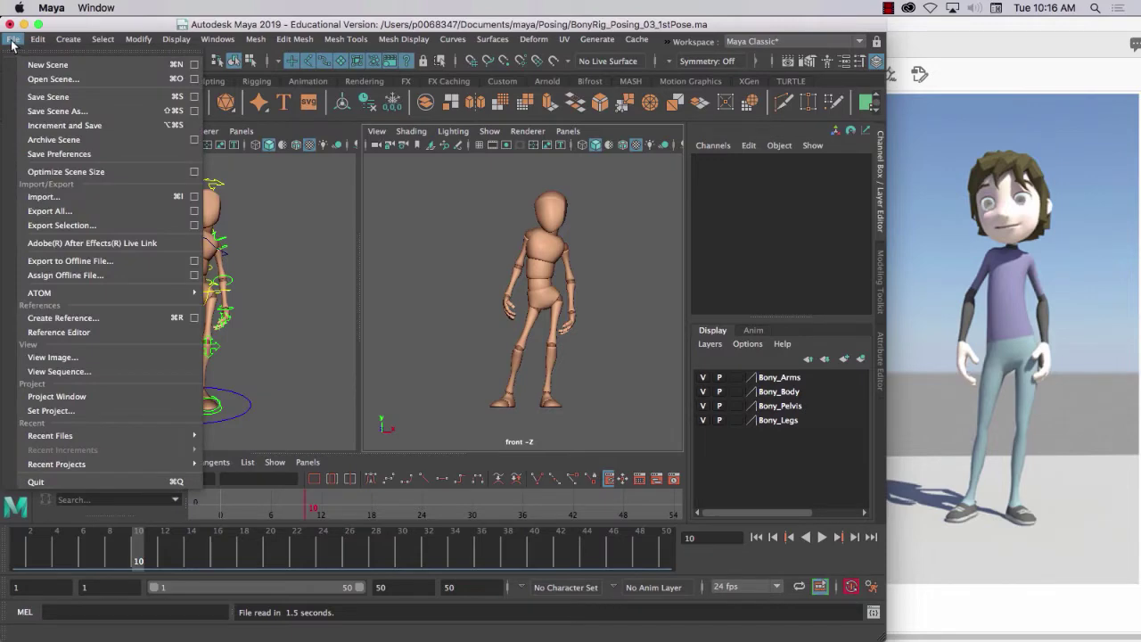
mouse_move(51, 437)
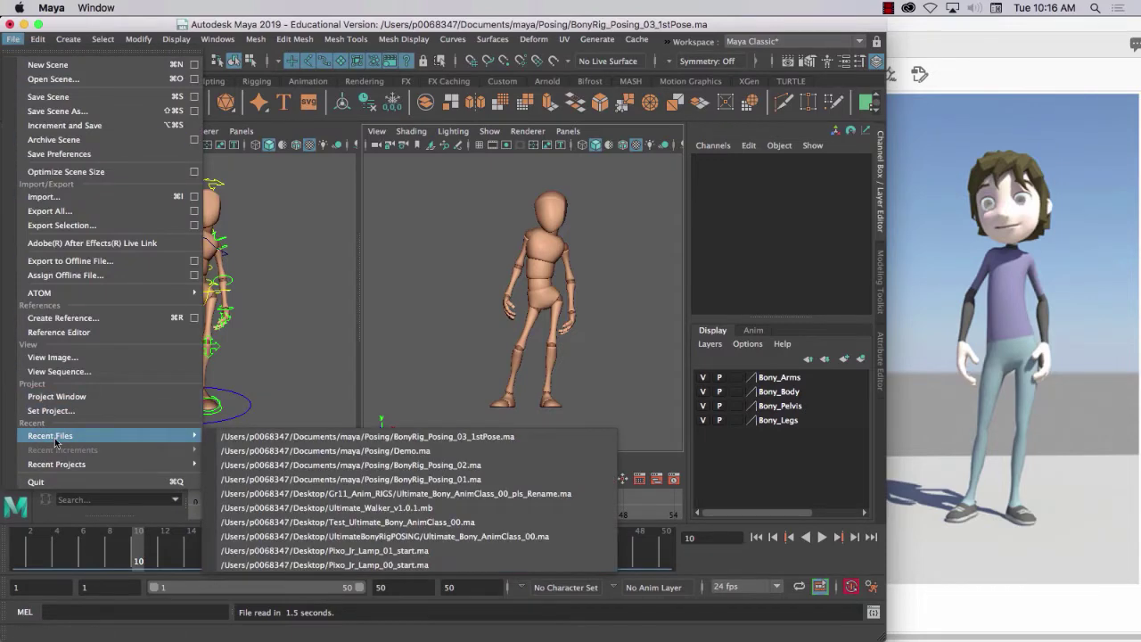
left_click(373, 450)
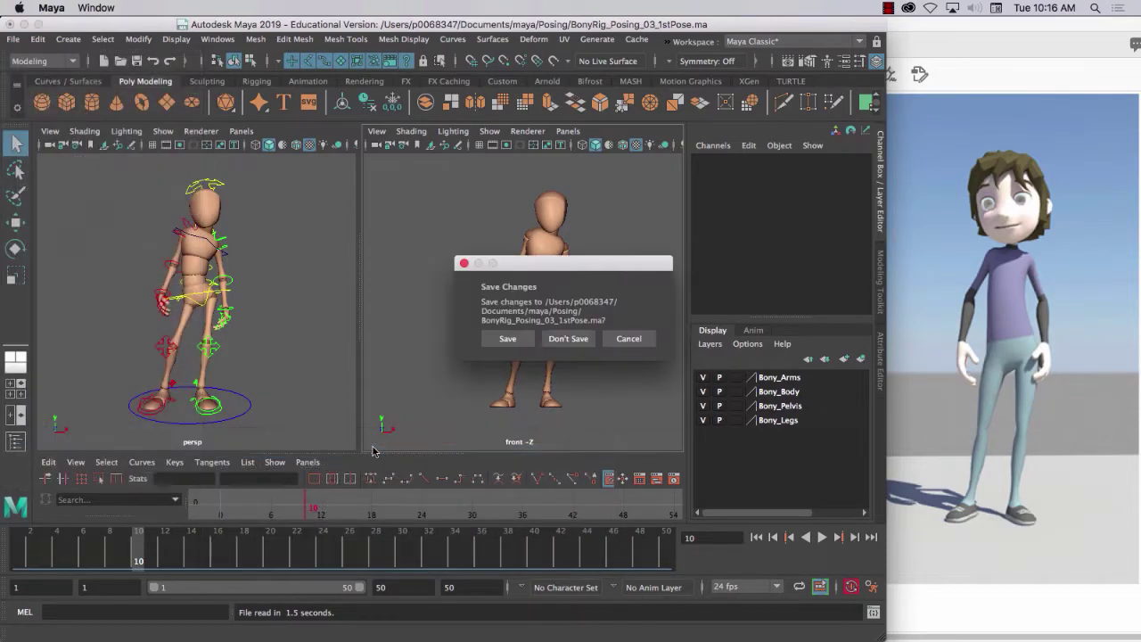
left_click(568, 339)
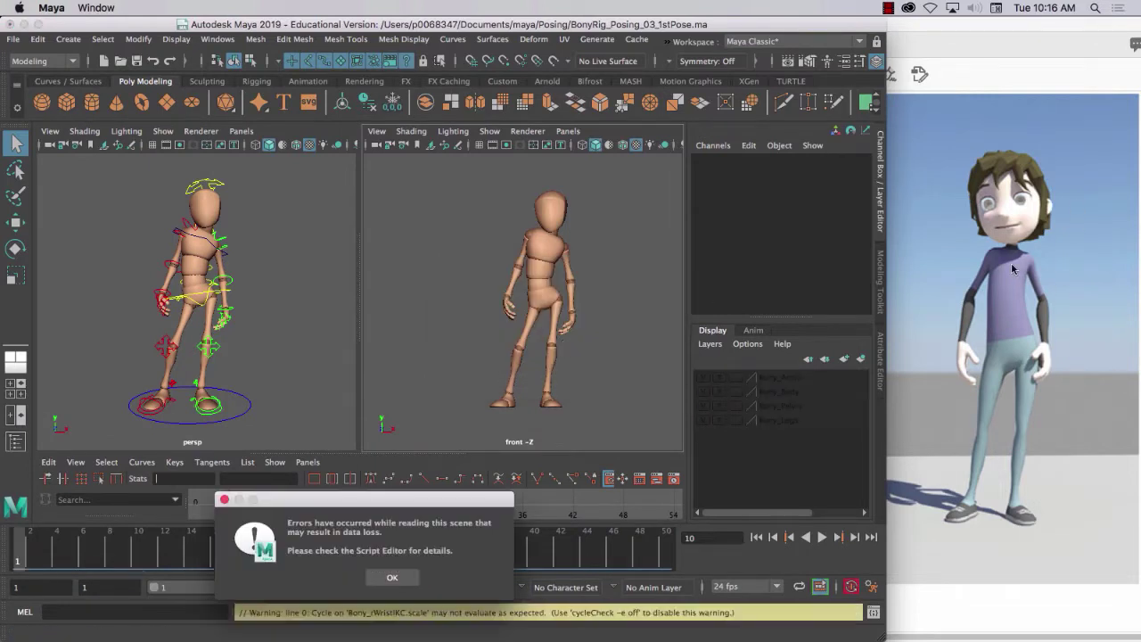
left_click(391, 577)
- Apply the Three Panes Split Top layout with two viewports above a bottom panel
left_click_drag(377, 456, 377, 337)
left_click(789, 41)
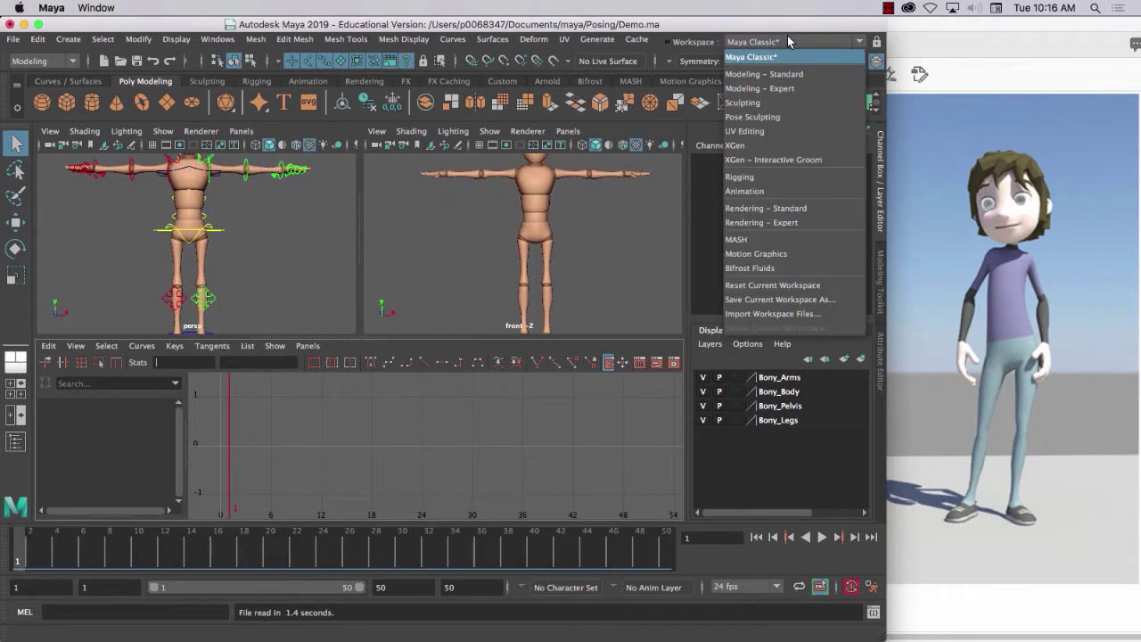
left_click(784, 39)
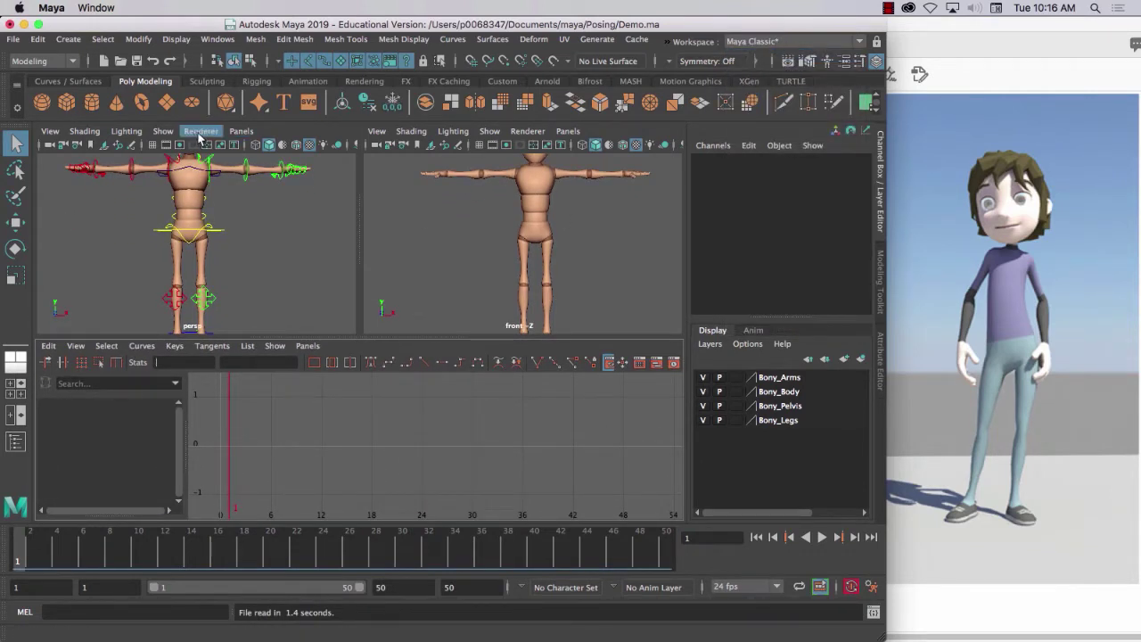
left_click(244, 131)
mouse_move(265, 209)
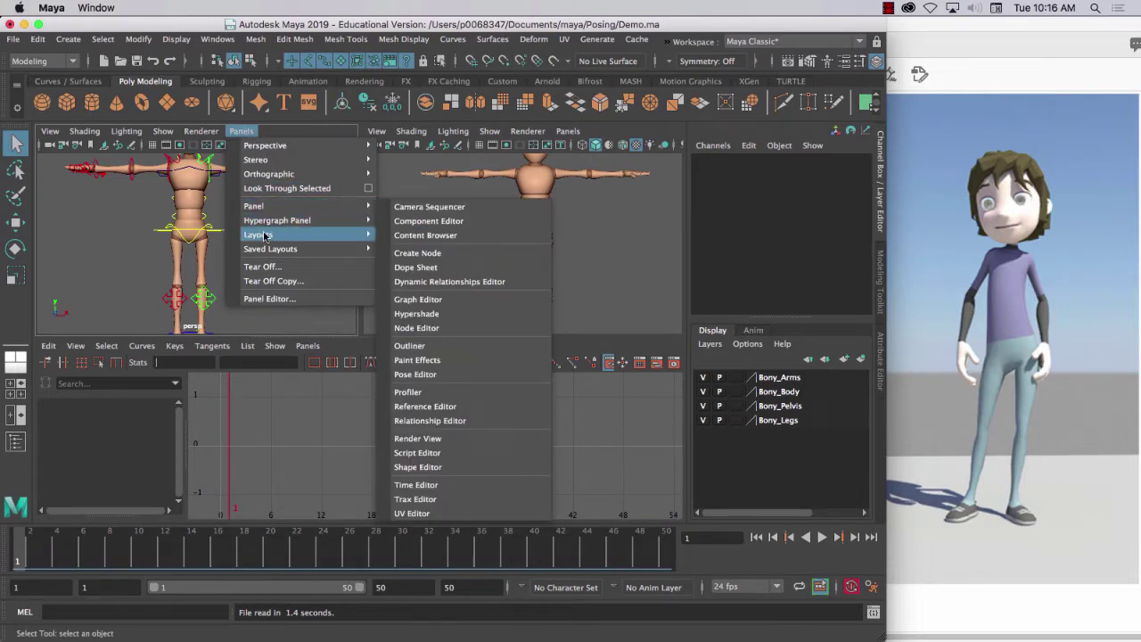
mouse_move(268, 234)
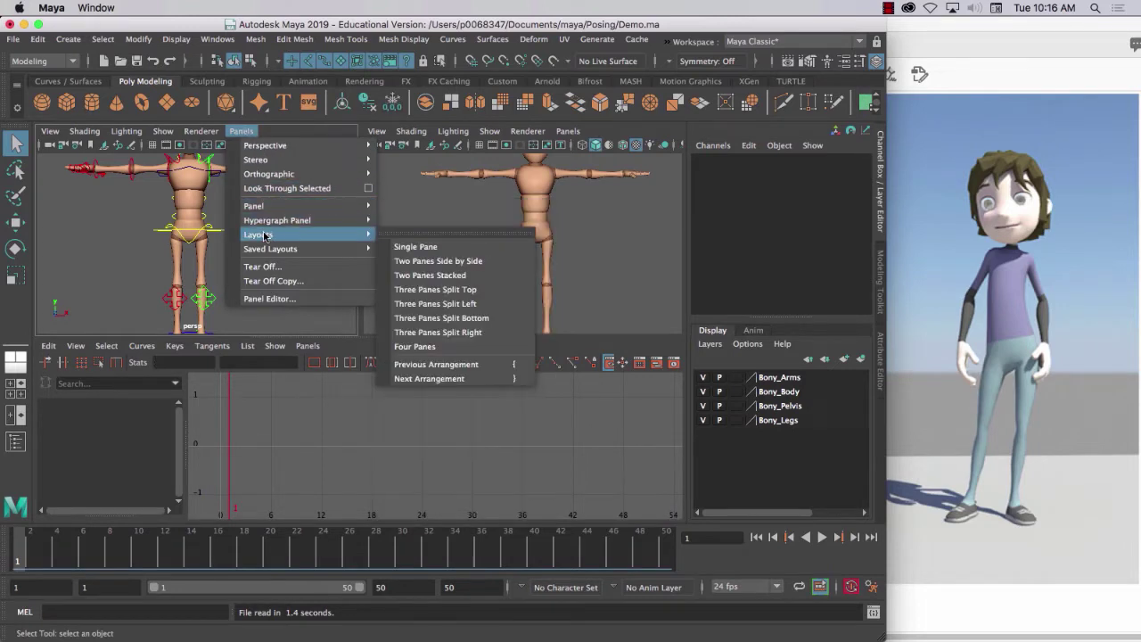
left_click(425, 297)
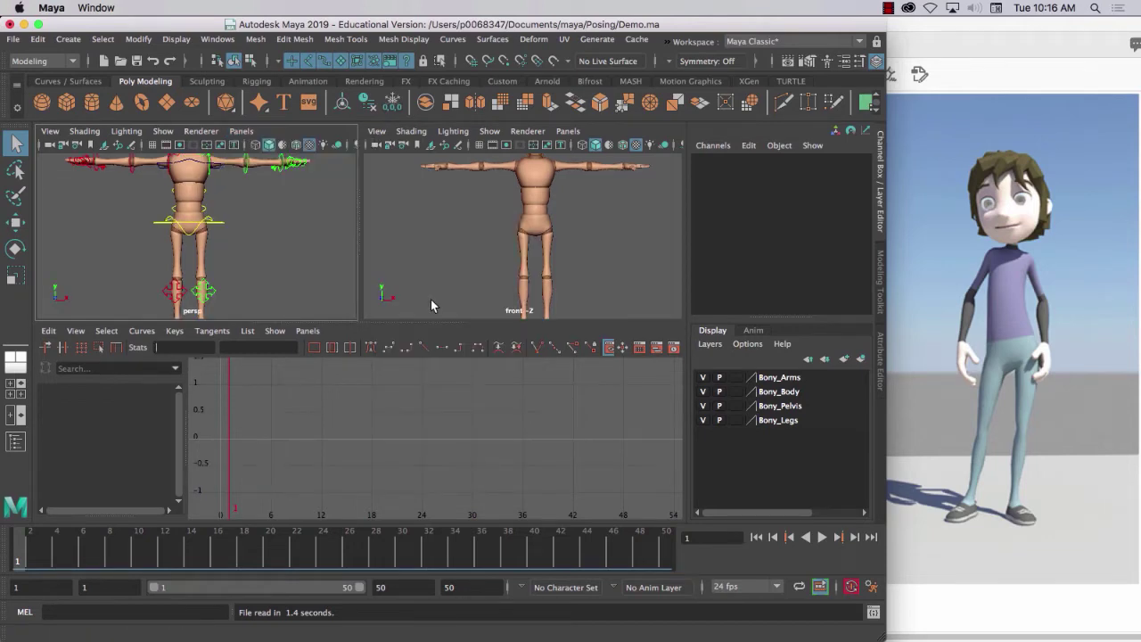
- Stretch Maya to full screen width and make both viewports taller, checking each view's camera
left_click_drag(888, 317, 1140, 318)
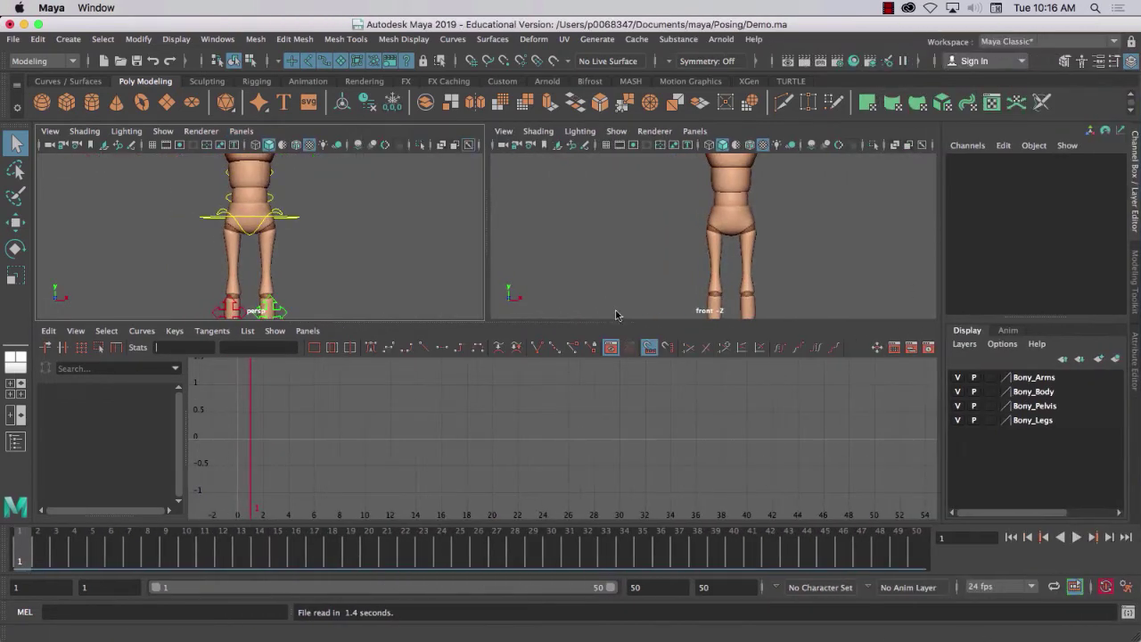
left_click_drag(440, 322, 425, 423)
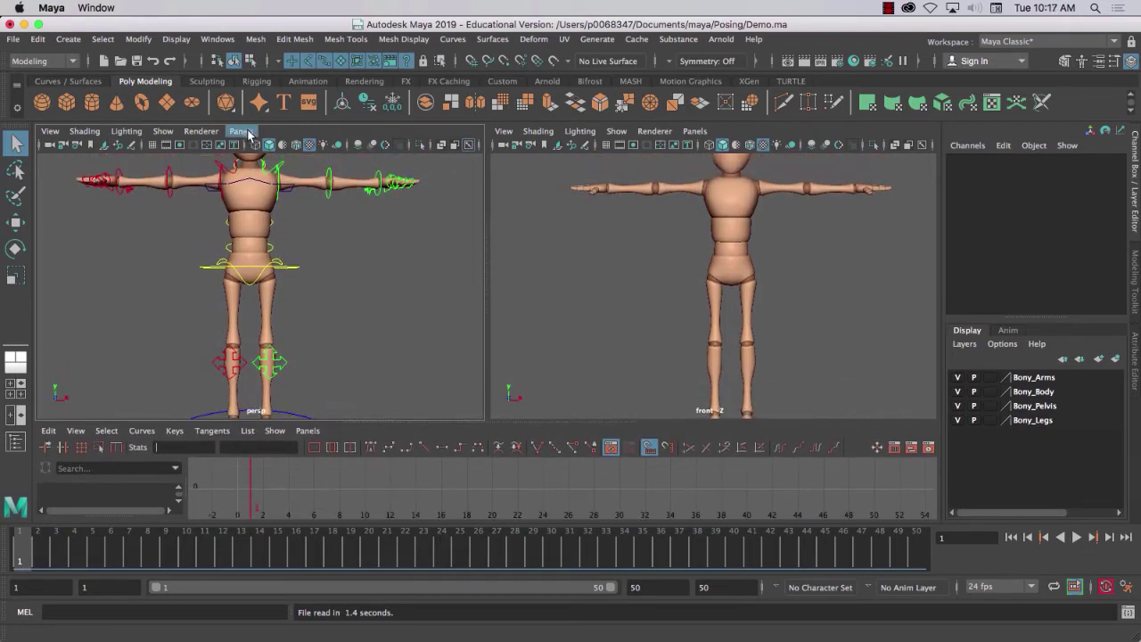
left_click(241, 131)
mouse_move(337, 150)
left_click(692, 131)
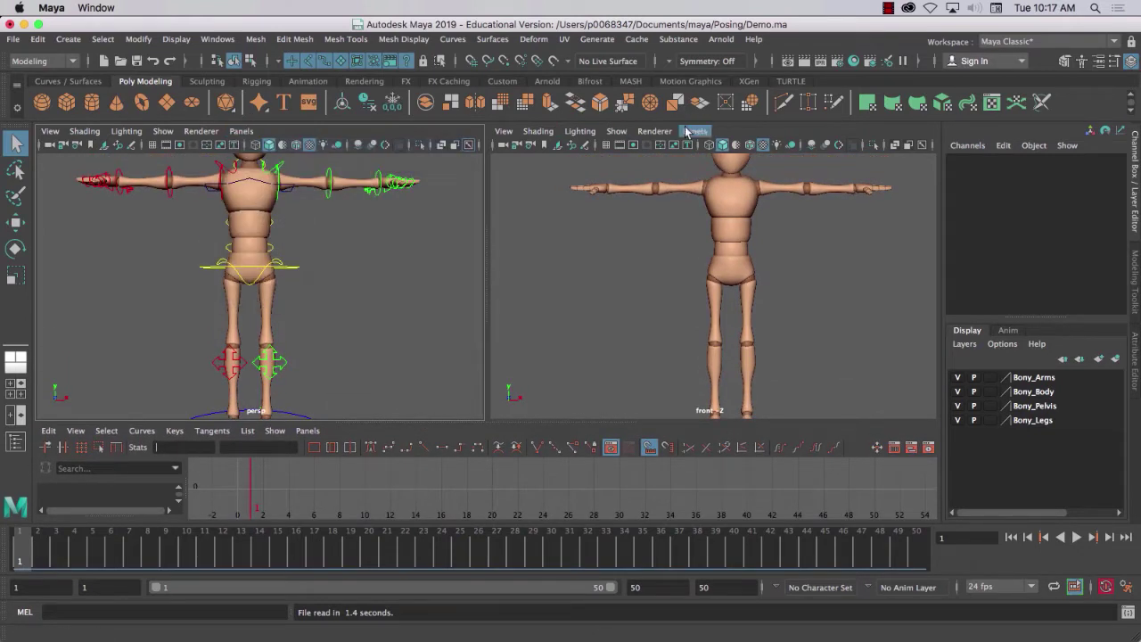
left_click(692, 131)
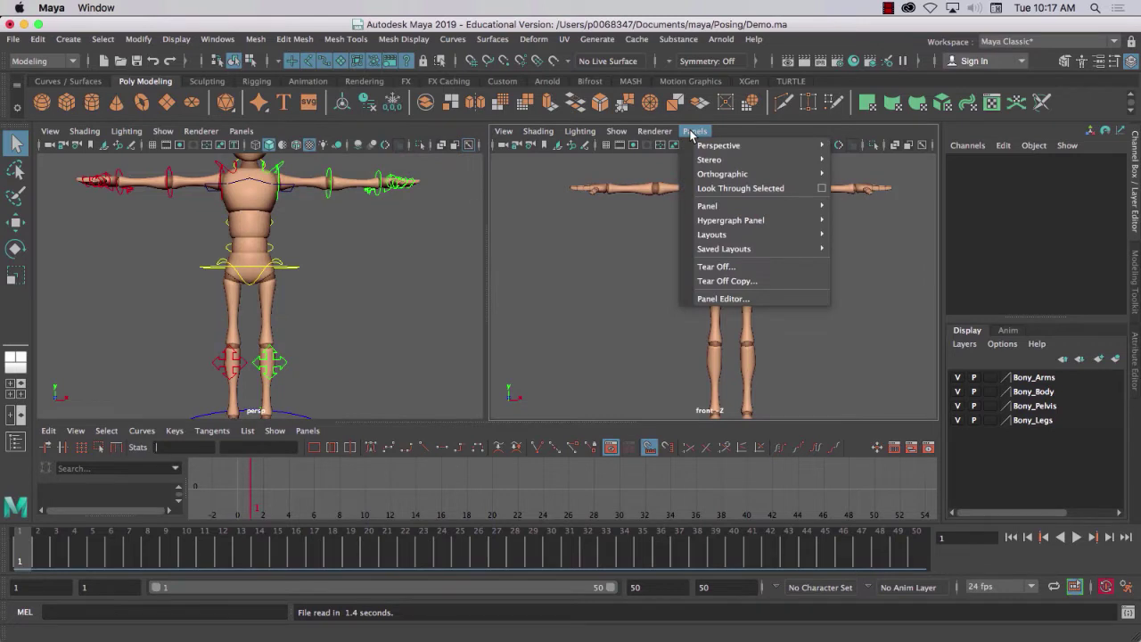
mouse_move(717, 176)
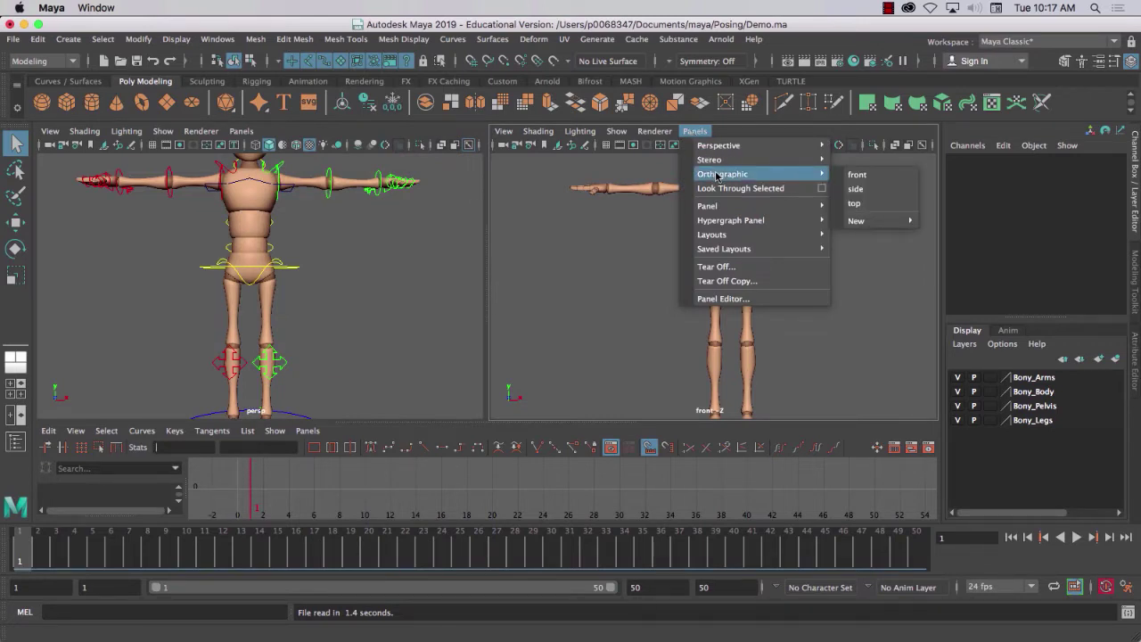
left_click(862, 186)
- Set the lower panel to the Graph Editor
left_click(307, 430)
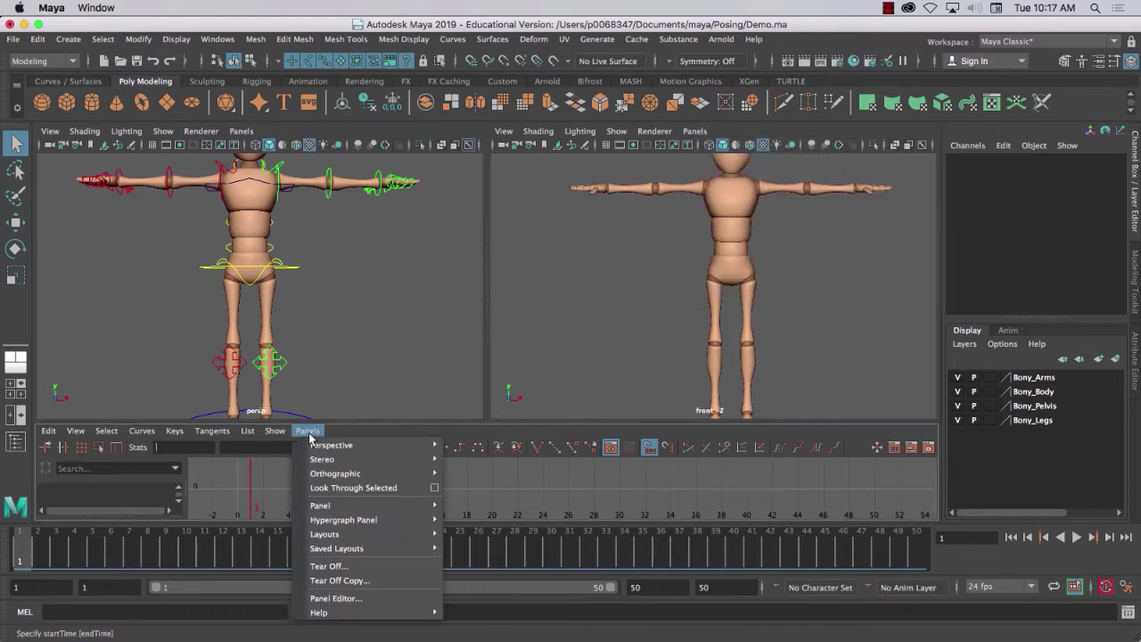
mouse_move(331, 506)
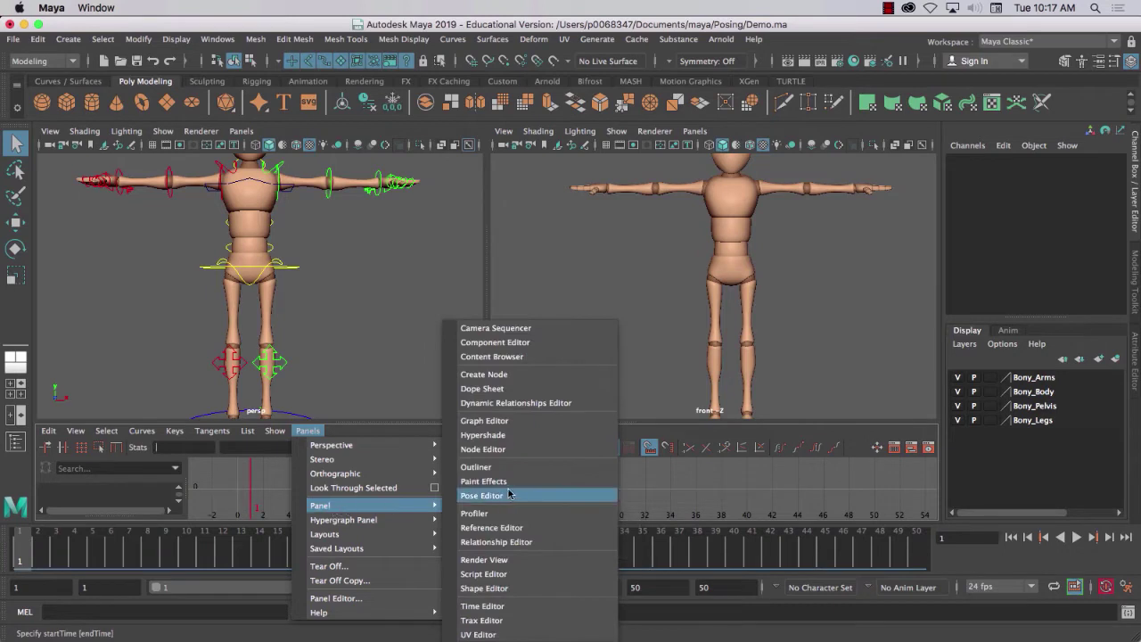
left_click(491, 422)
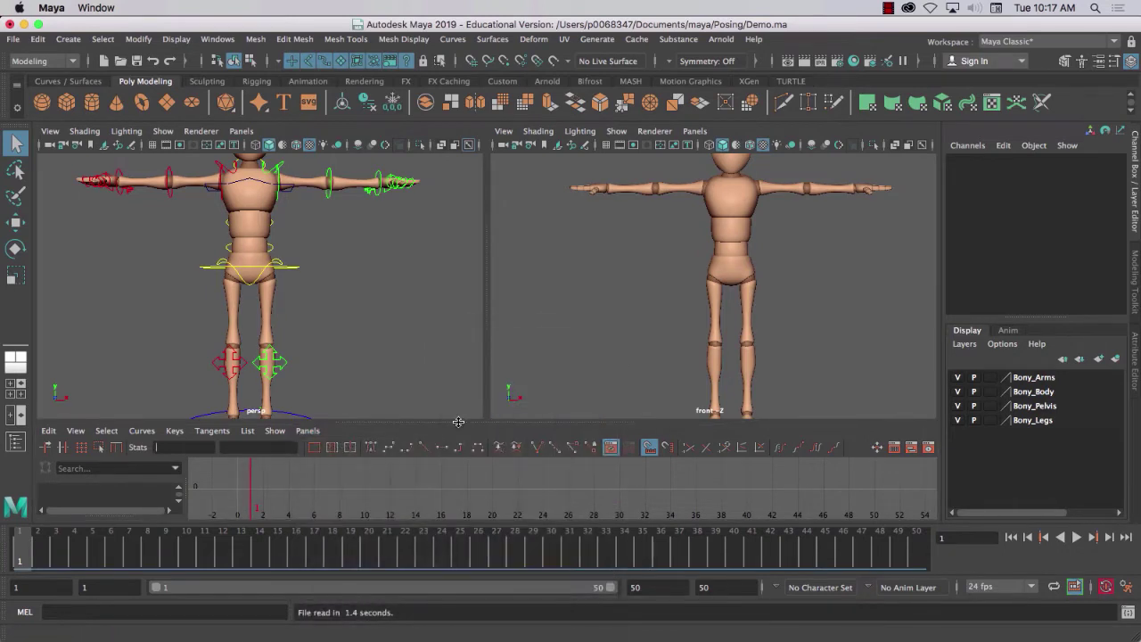
- Frame the whole Bony rig in the front view, then hide its NURBS control curves there
left_click_drag(459, 425, 588, 444)
left_click(613, 133)
left_click(644, 103)
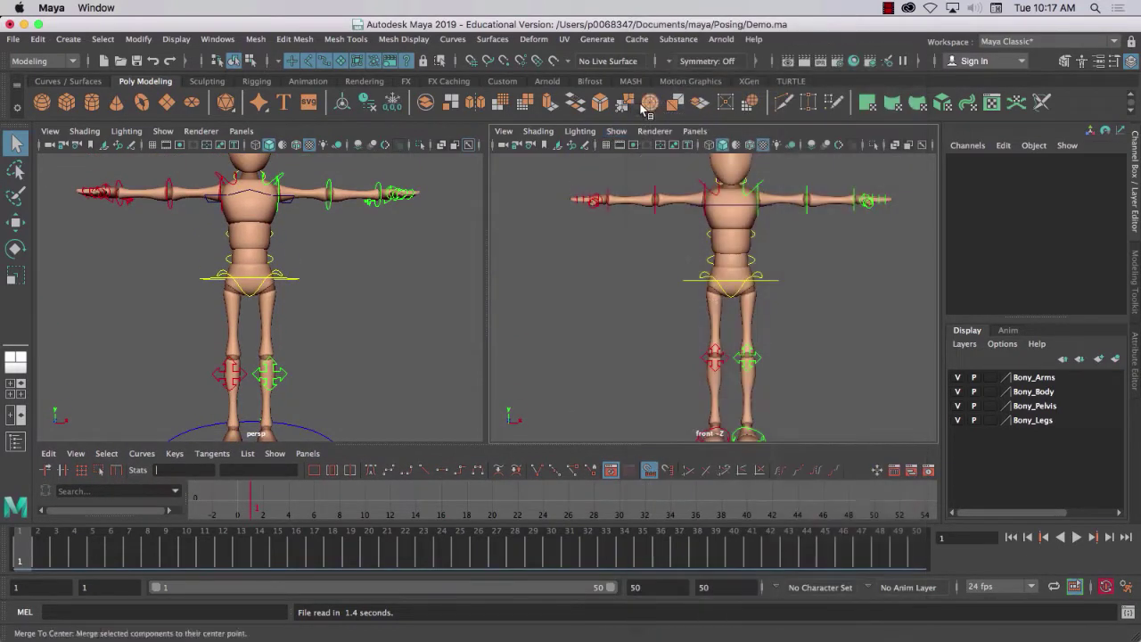
key("a")
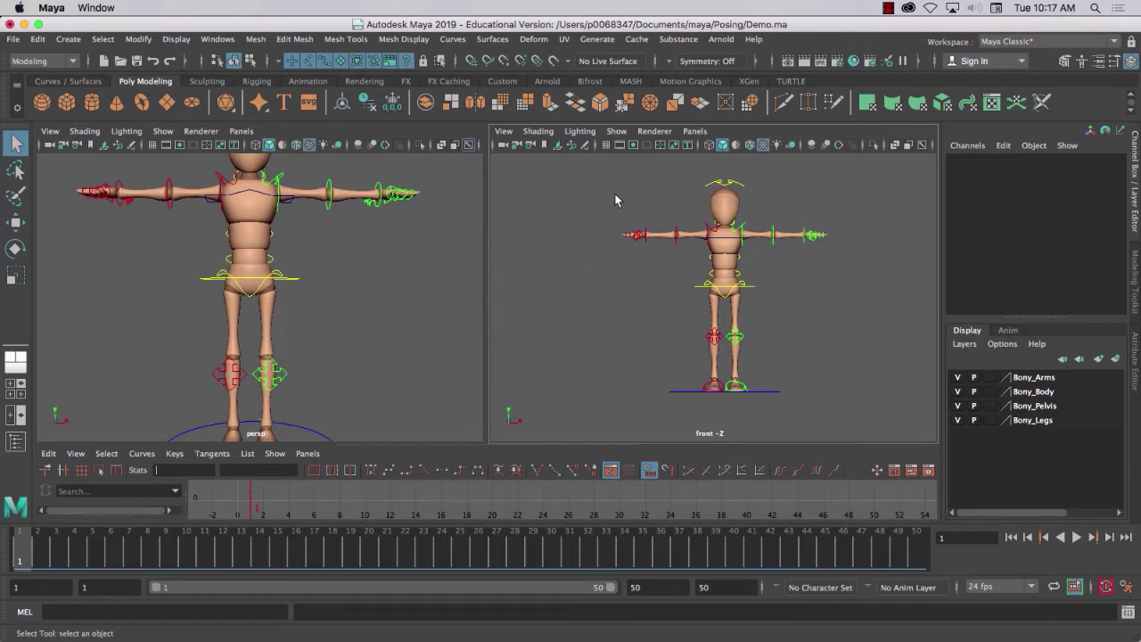
left_click(616, 132)
left_click(676, 100)
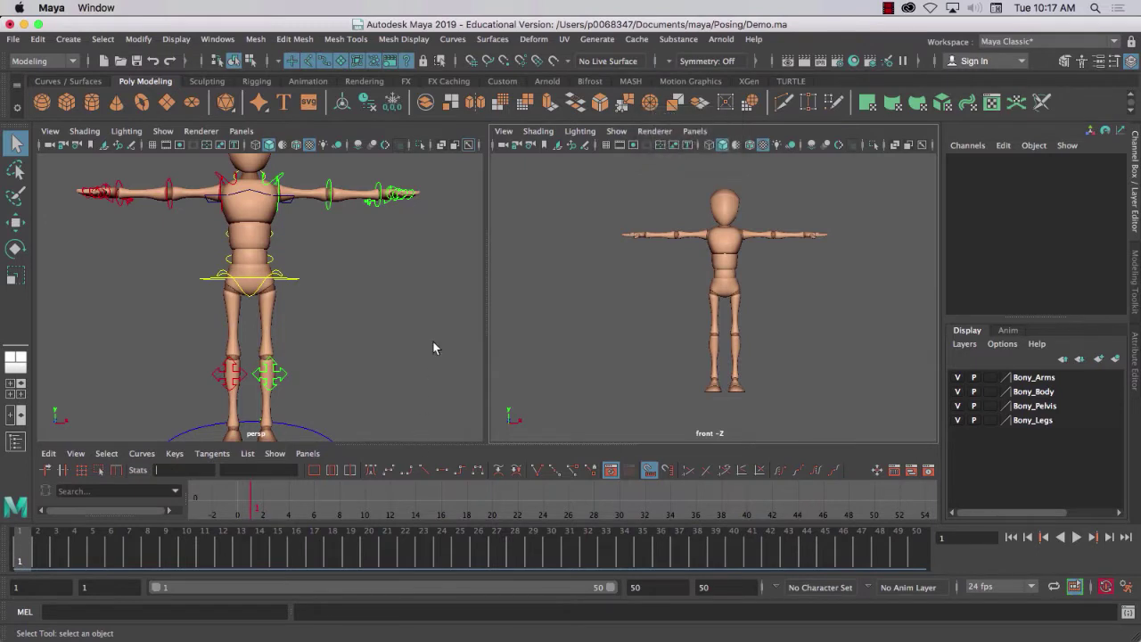
- Save the current panel arrangement as the Anim3_Demo layout
right_click(8, 389)
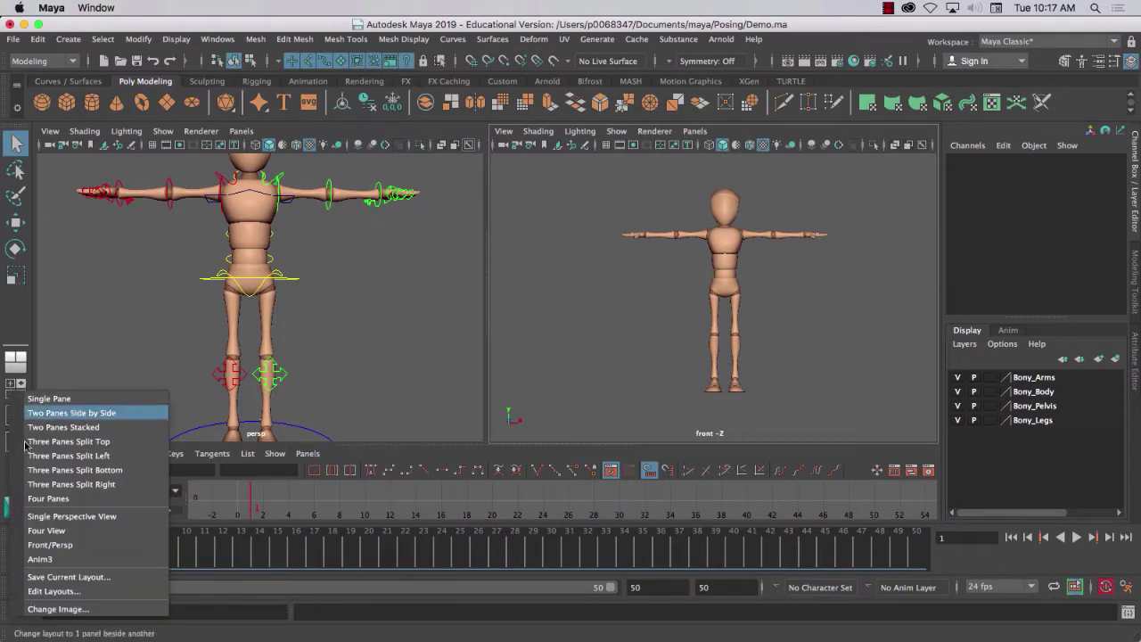
left_click(66, 577)
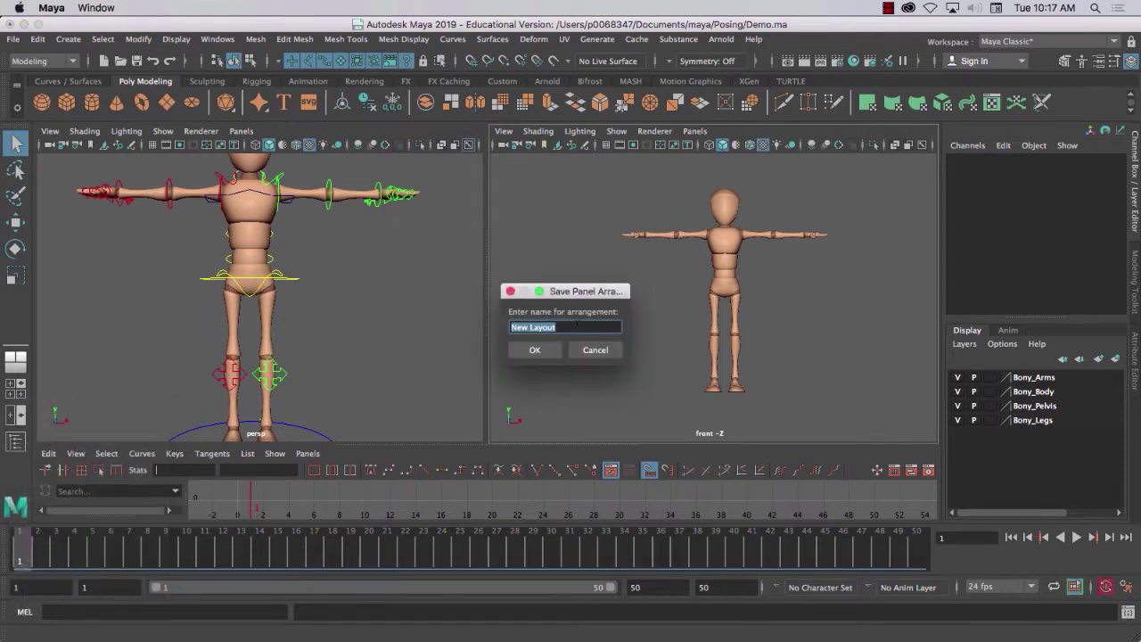
type("Anim3_Demo")
key("Return")
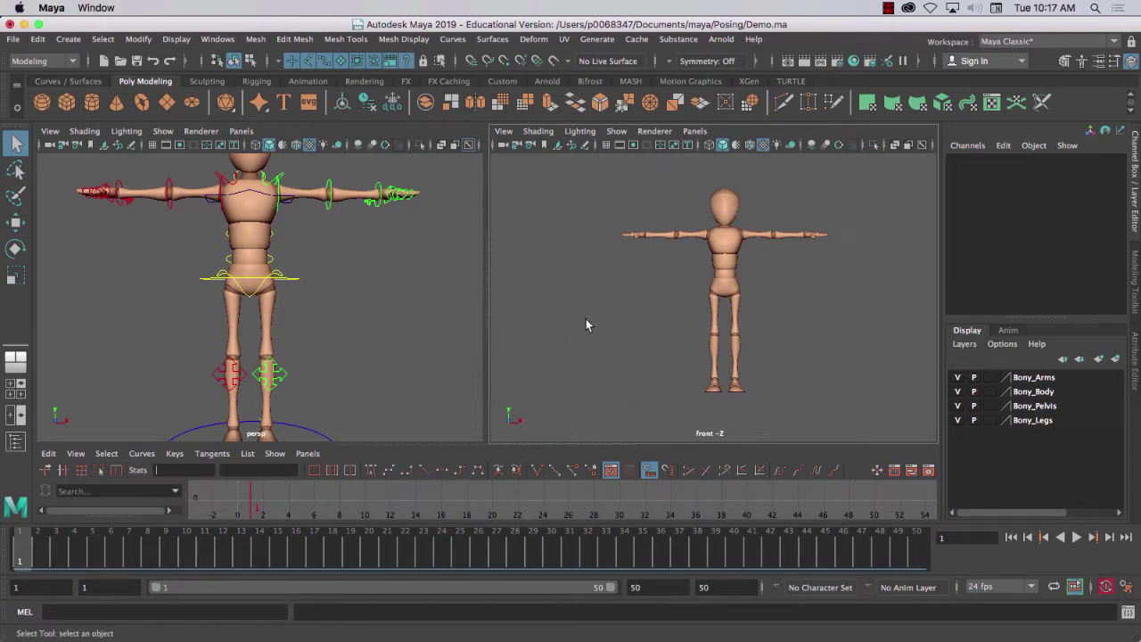
- Switch to the Maya Classic workspace and apply the Anim3_Demo panel layout
left_click(1008, 42)
left_click(1008, 75)
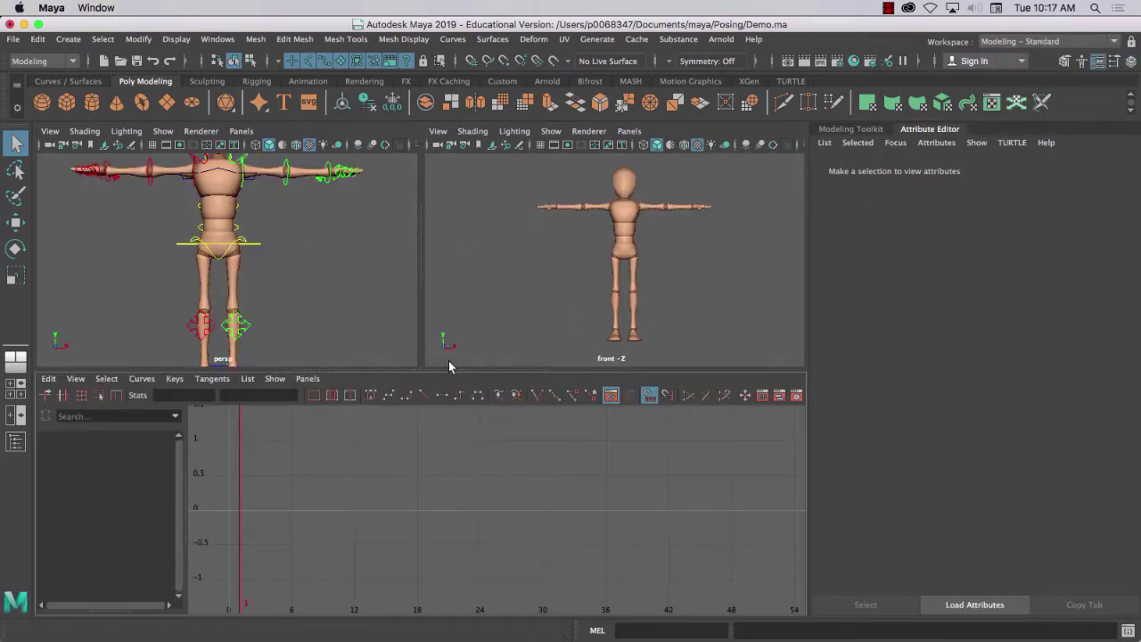
left_click(1030, 42)
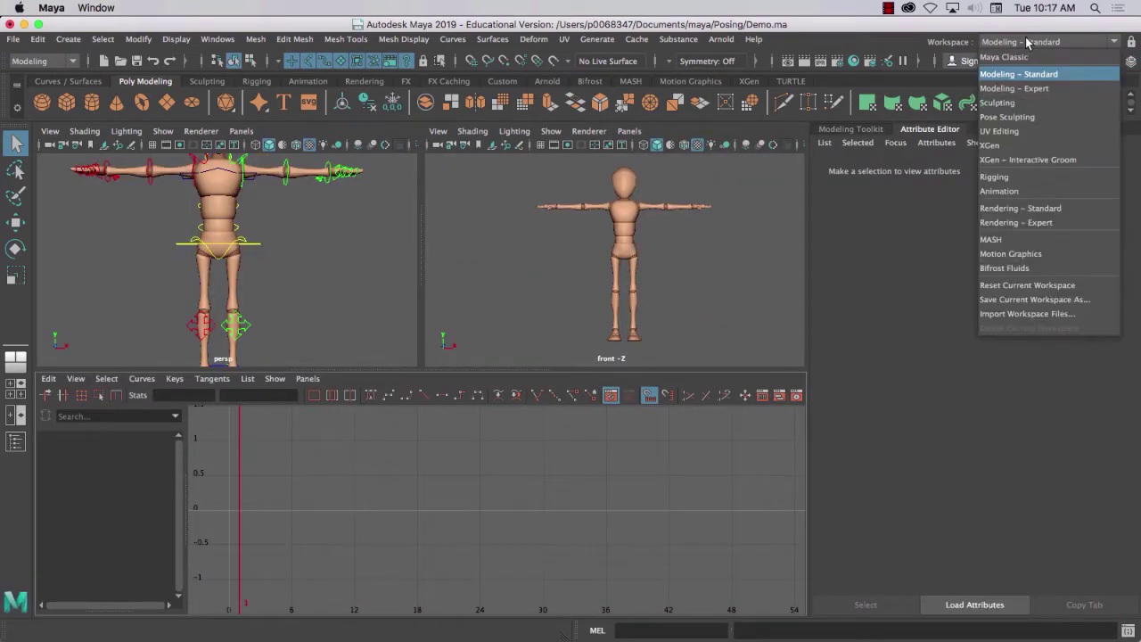
left_click(1004, 177)
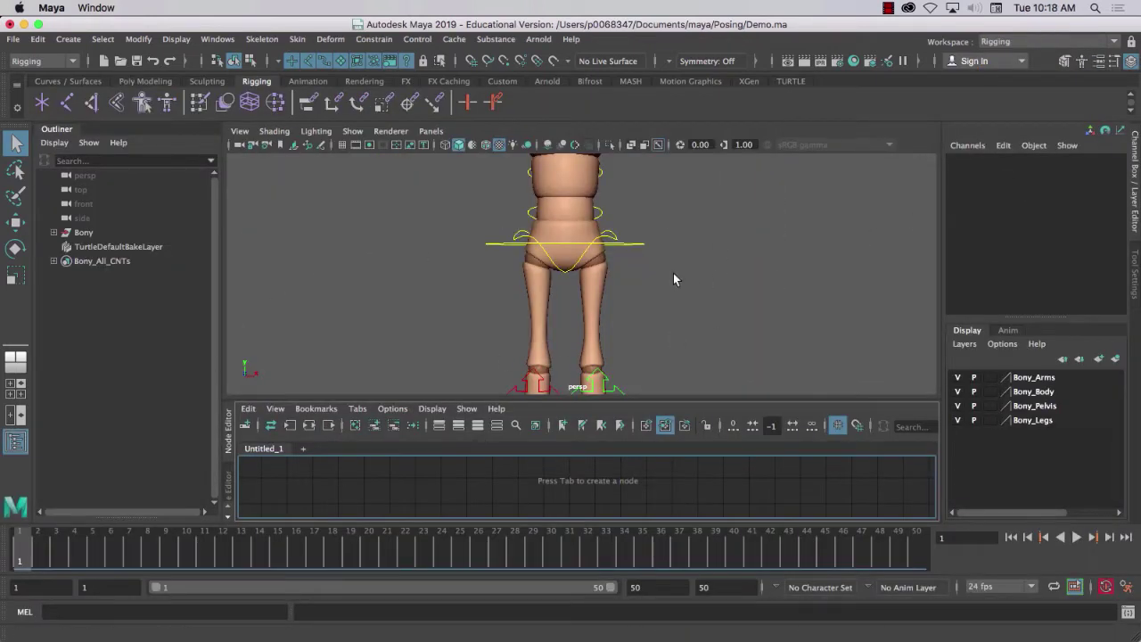
left_click(1066, 45)
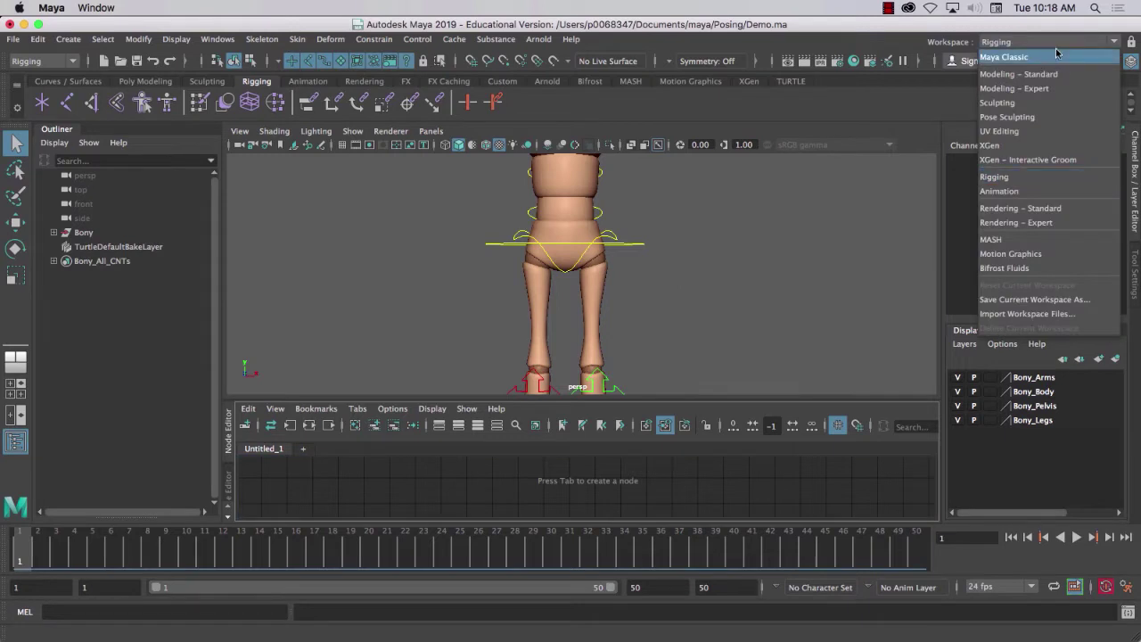
left_click(1051, 54)
right_click(15, 393)
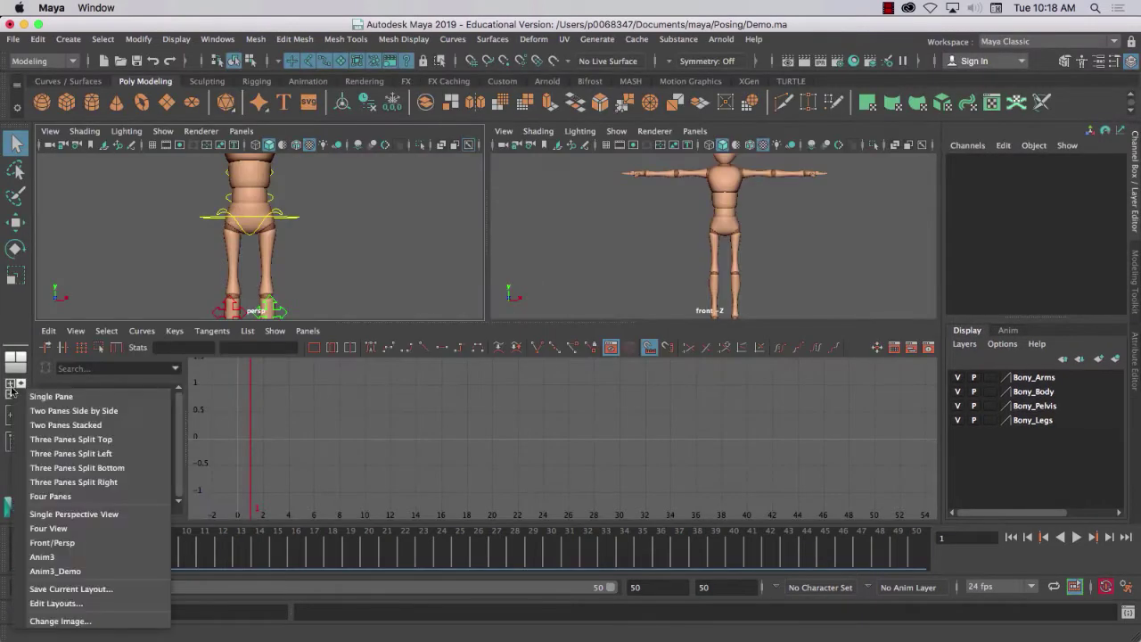
left_click(33, 570)
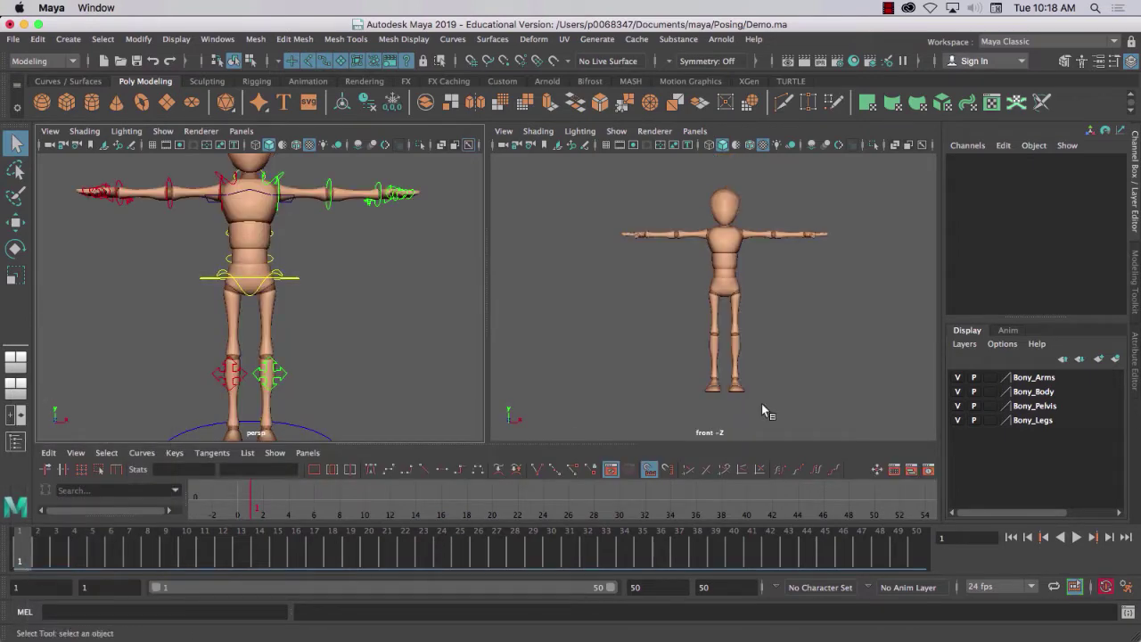
- Shrink Maya to reveal the reference image, collapse the Channel Box and hide the Graph Editor
left_click_drag(1138, 232, 909, 247)
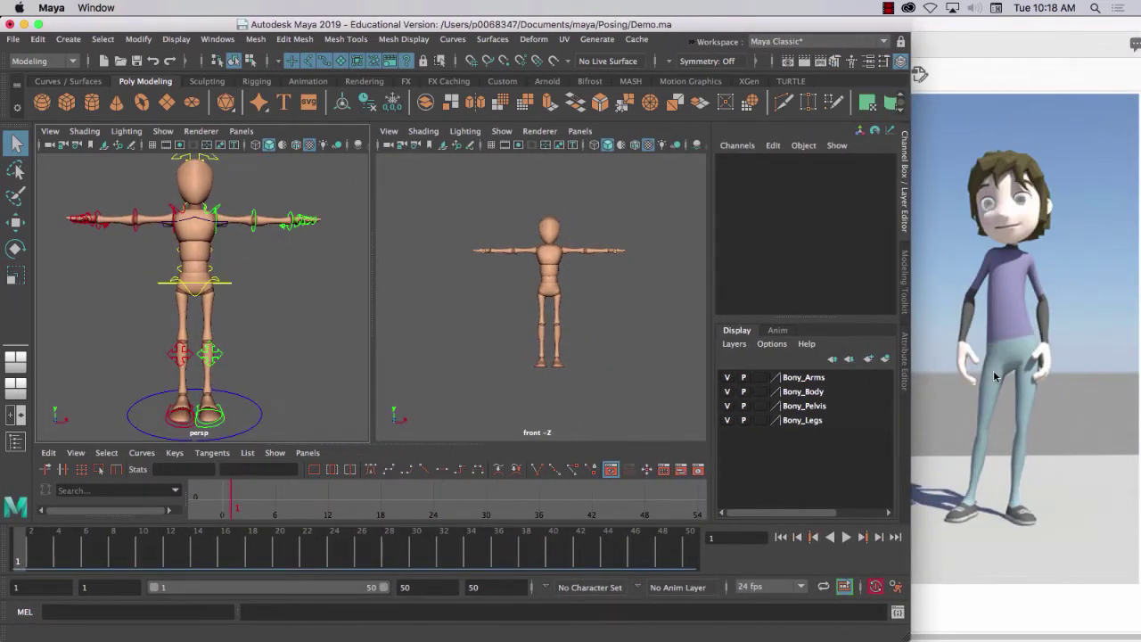
left_click(471, 270)
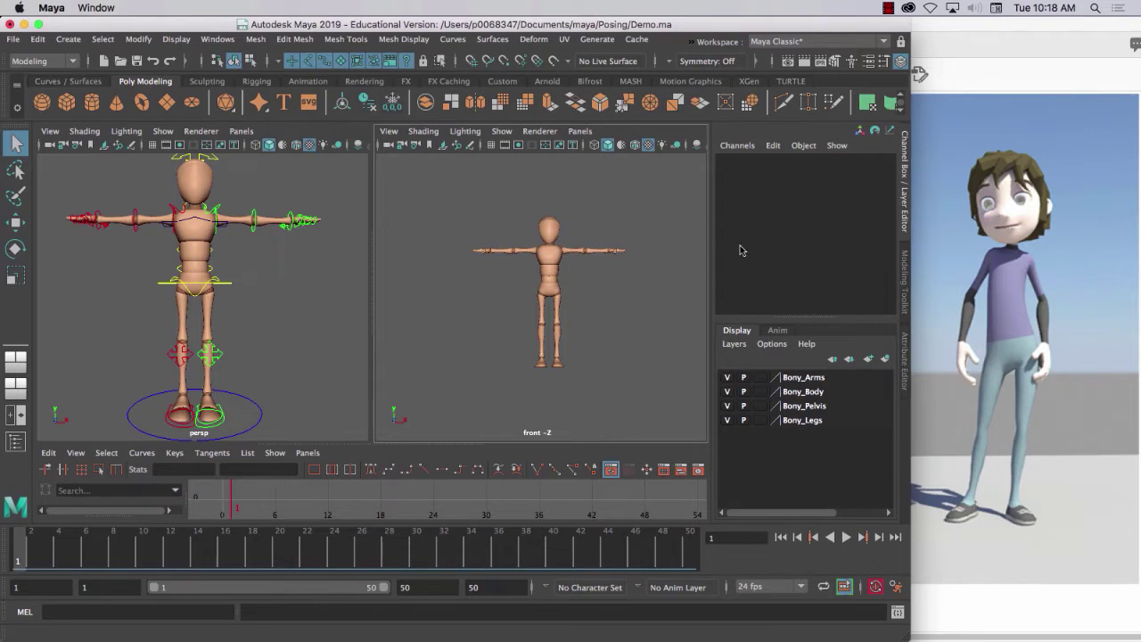
left_click(906, 178)
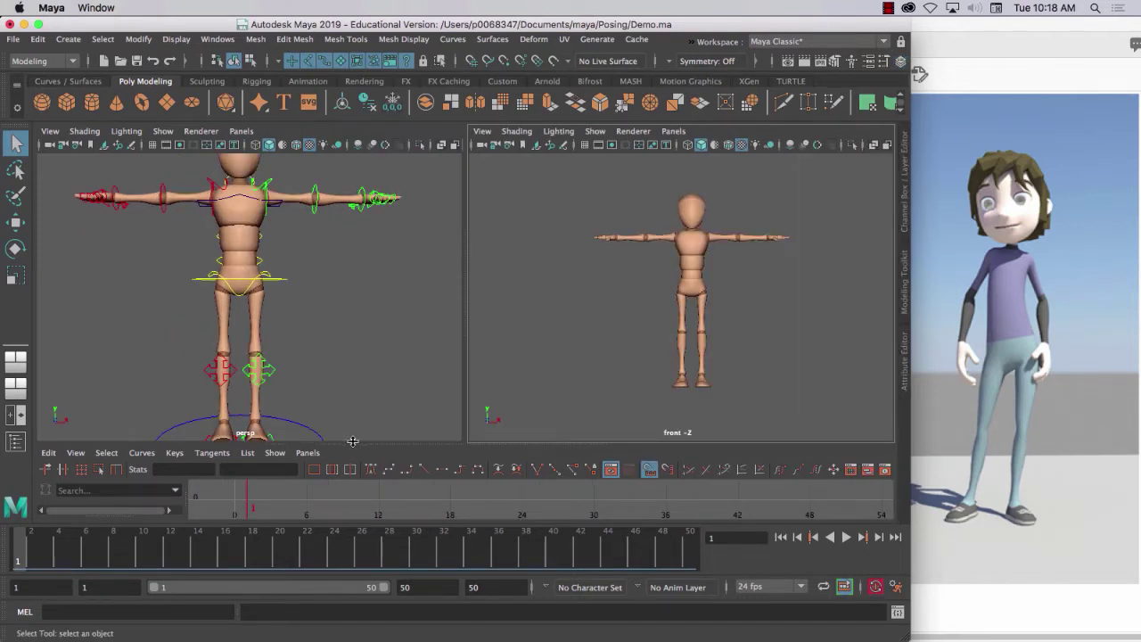
left_click_drag(354, 442, 339, 527)
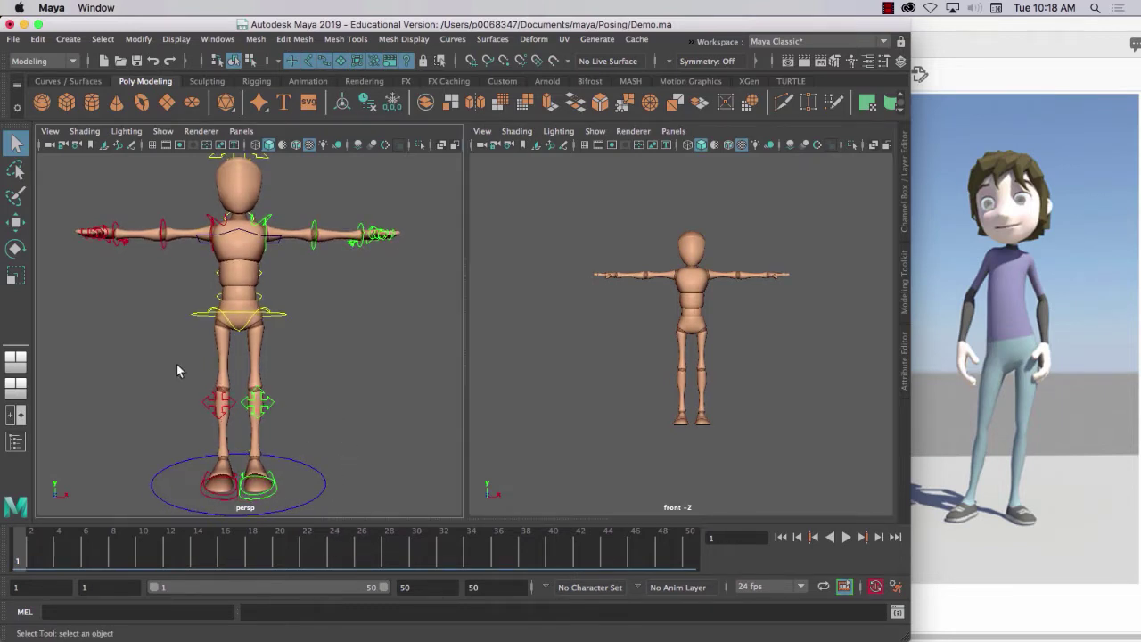
scroll(364, 390, "down", 6)
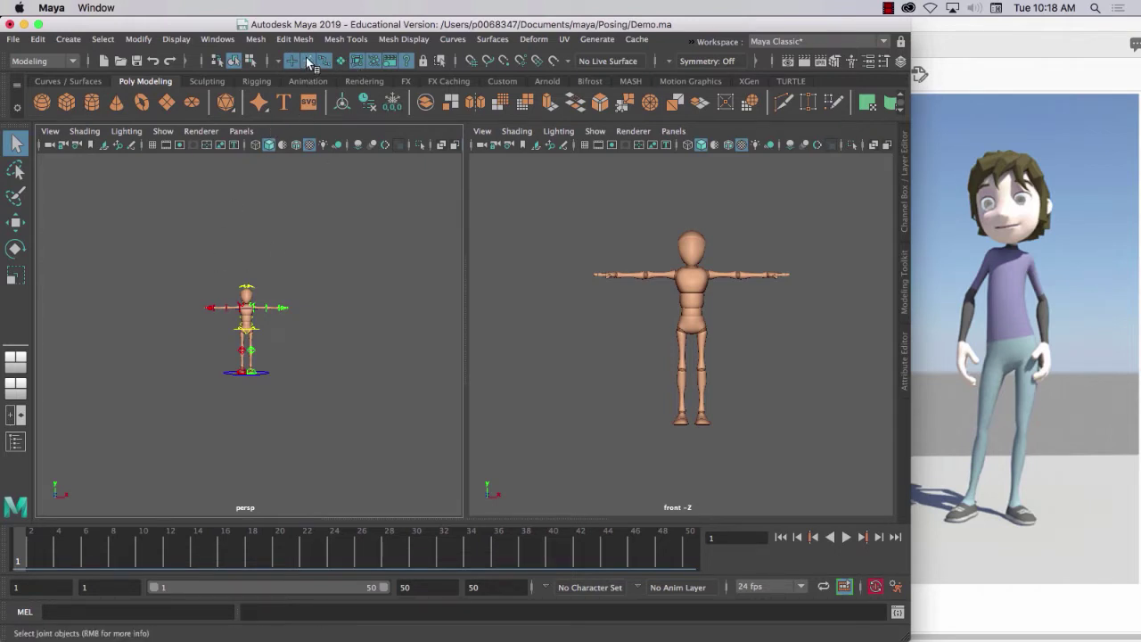
- Turn off the handle, joint and miscellaneous selection masks in the status line
left_click(291, 61)
left_click(356, 61)
left_click(374, 61)
left_click(406, 61)
left_click(888, 8)
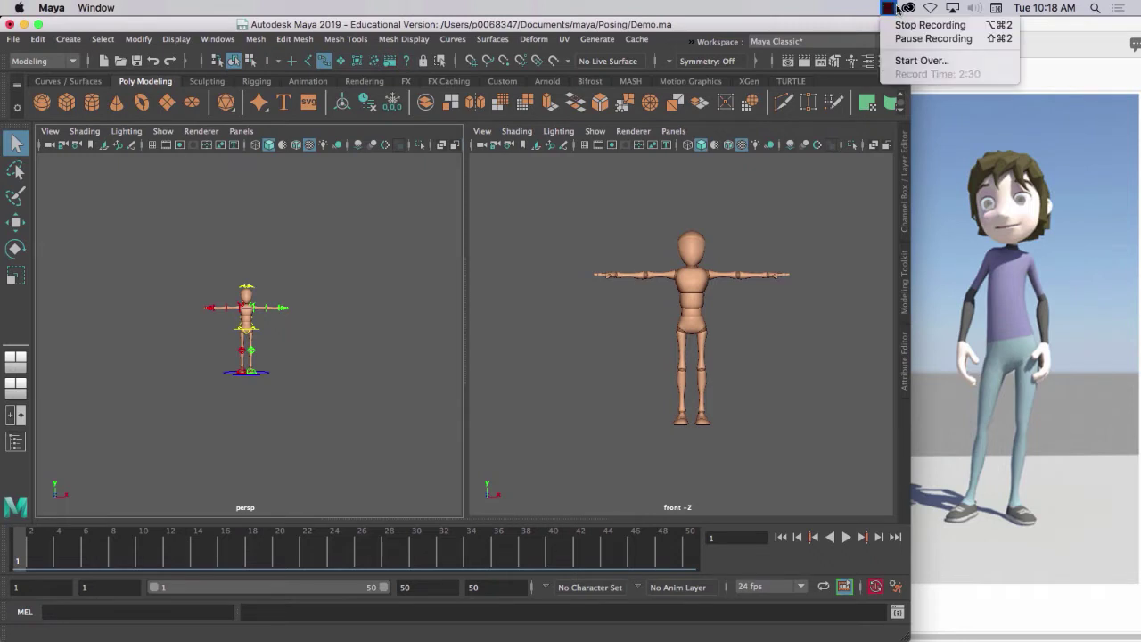
left_click(934, 39)
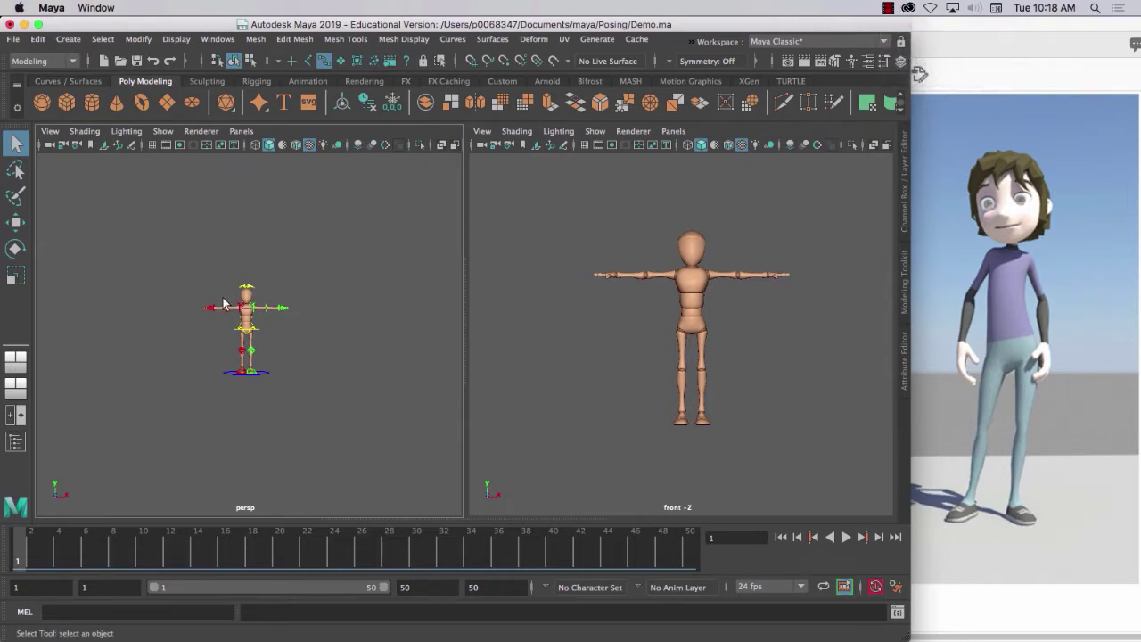
scroll(228, 286, "up", 5)
scroll(229, 285, "down", 3)
- Marquee-select the rig controls and inspect the old pose keyed at frame 10
left_click_drag(155, 214, 401, 512)
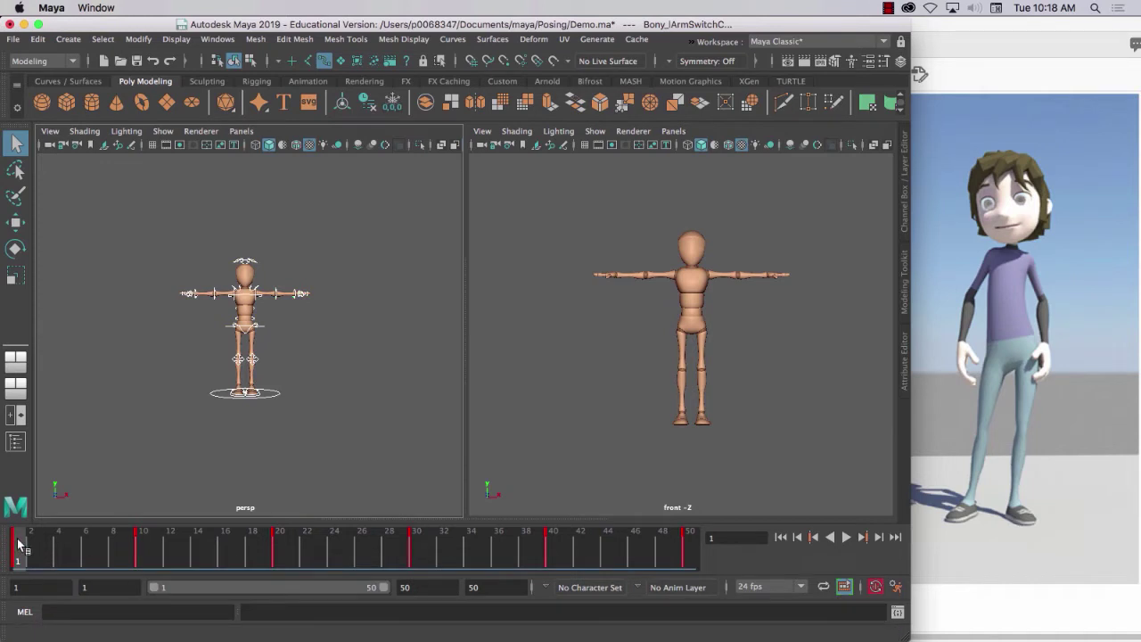
left_click(138, 548)
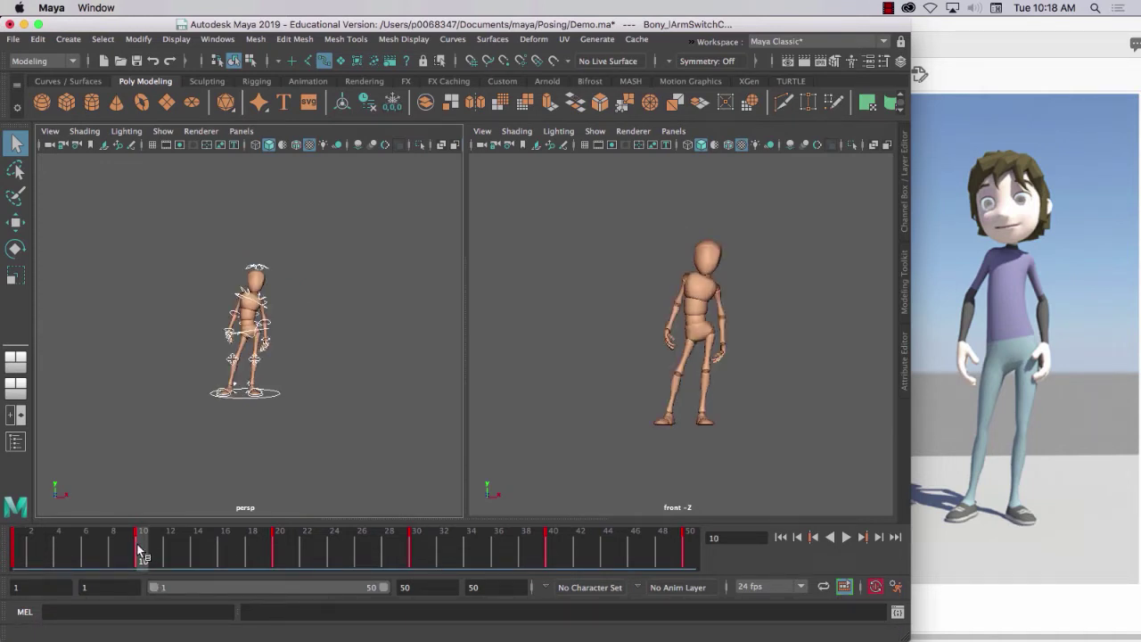
left_click(127, 549)
left_click(166, 375)
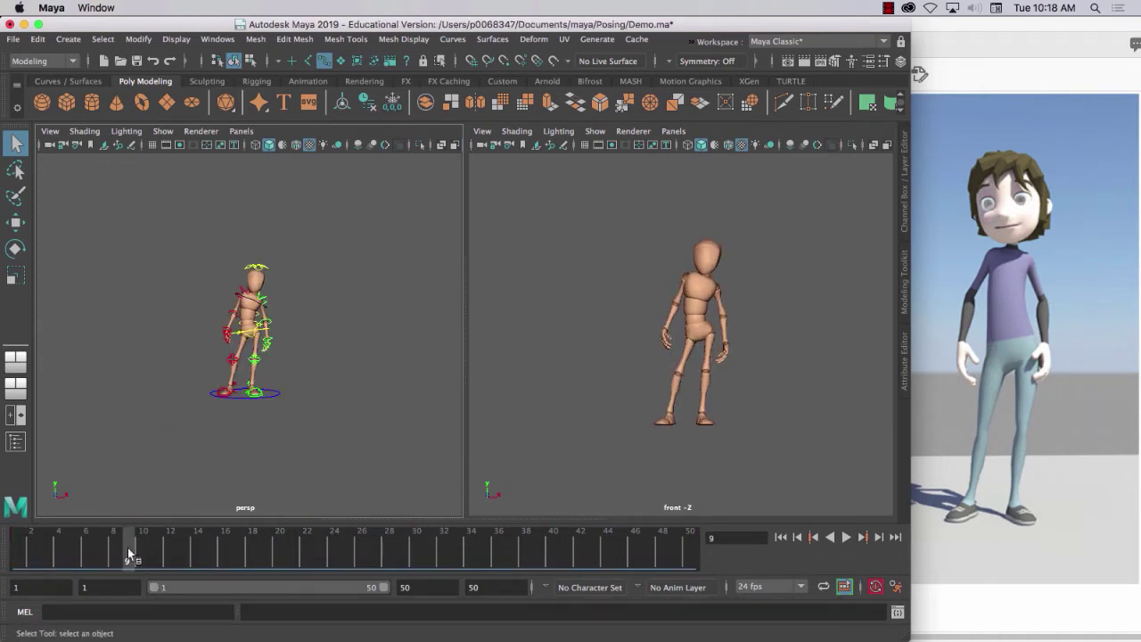
left_click_drag(192, 215, 346, 463)
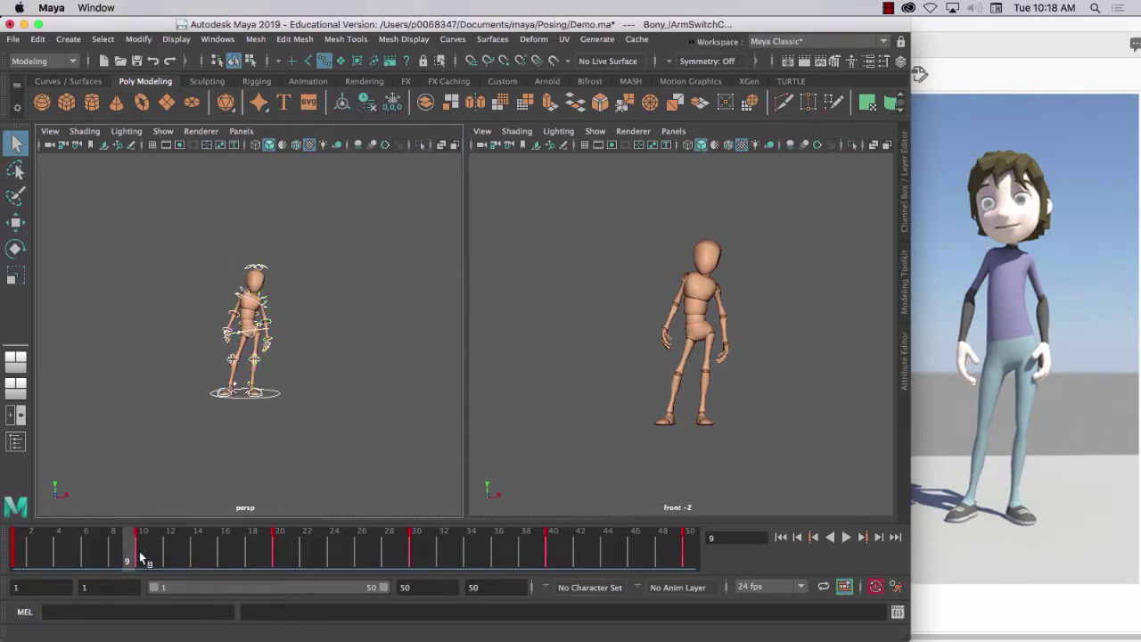
- Delete the rig's old keys across the marked time slider range
left_click_drag(139, 551, 709, 554, "shift")
right_click(460, 551)
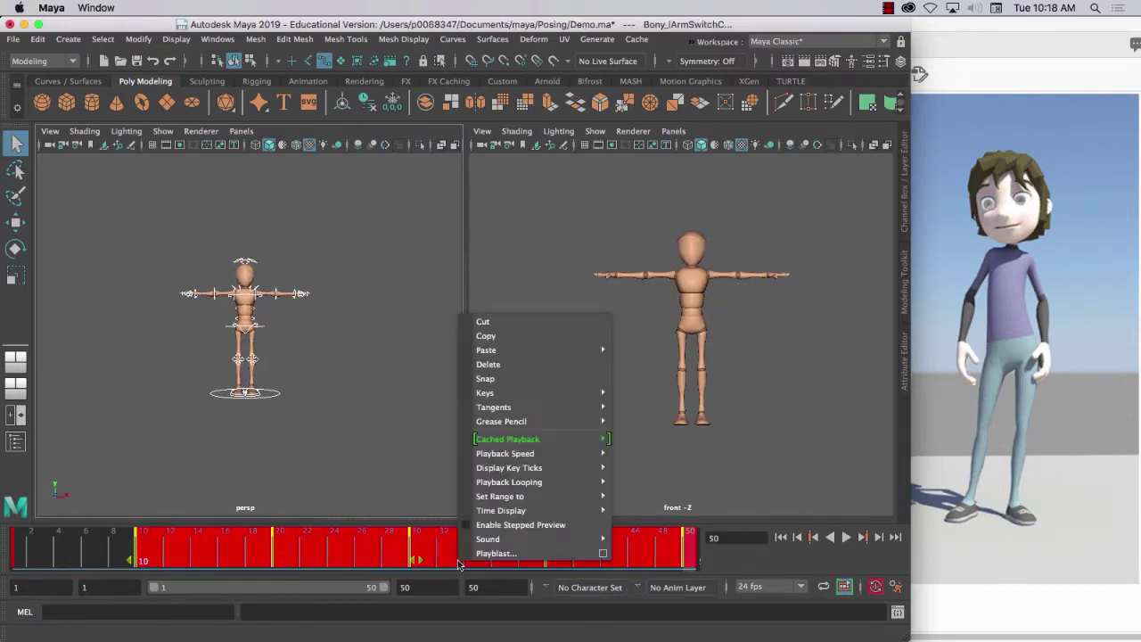
left_click(495, 365)
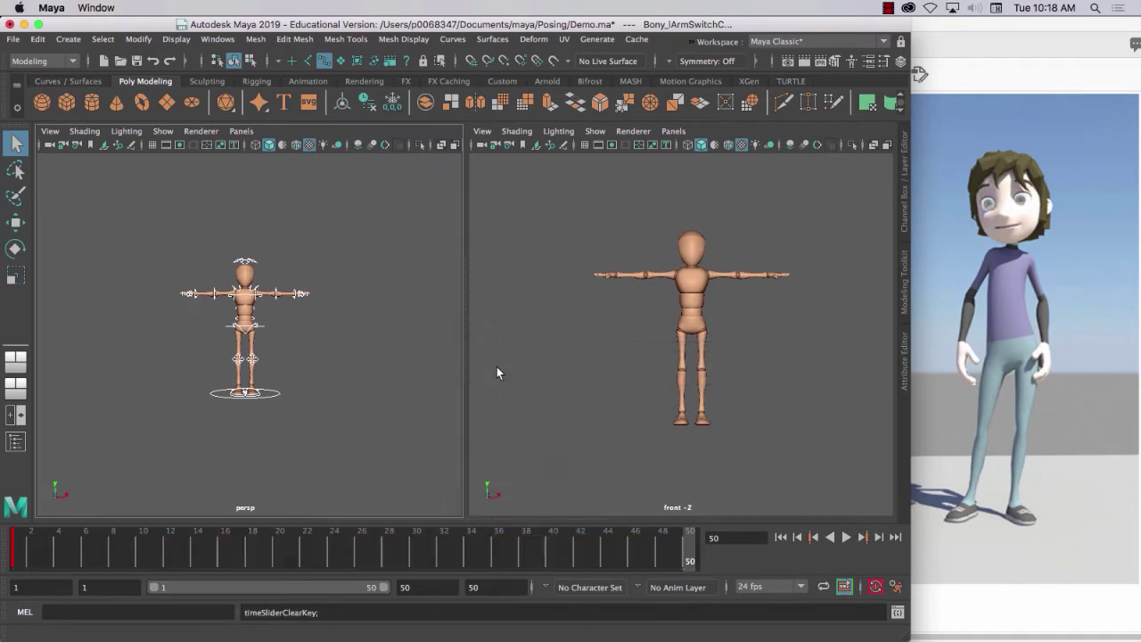
- Key the T-pose on all rig controls at frames 1, 10 and 30
key("alt+shift+v")
left_click_drag(158, 196, 463, 597)
key("s")
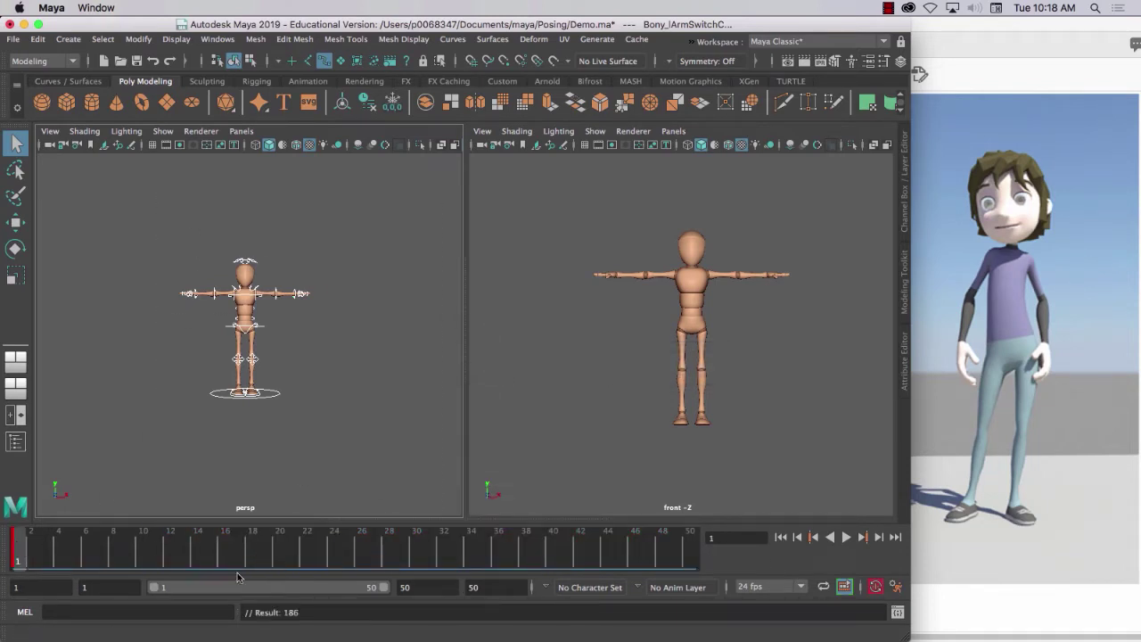
left_click(140, 560)
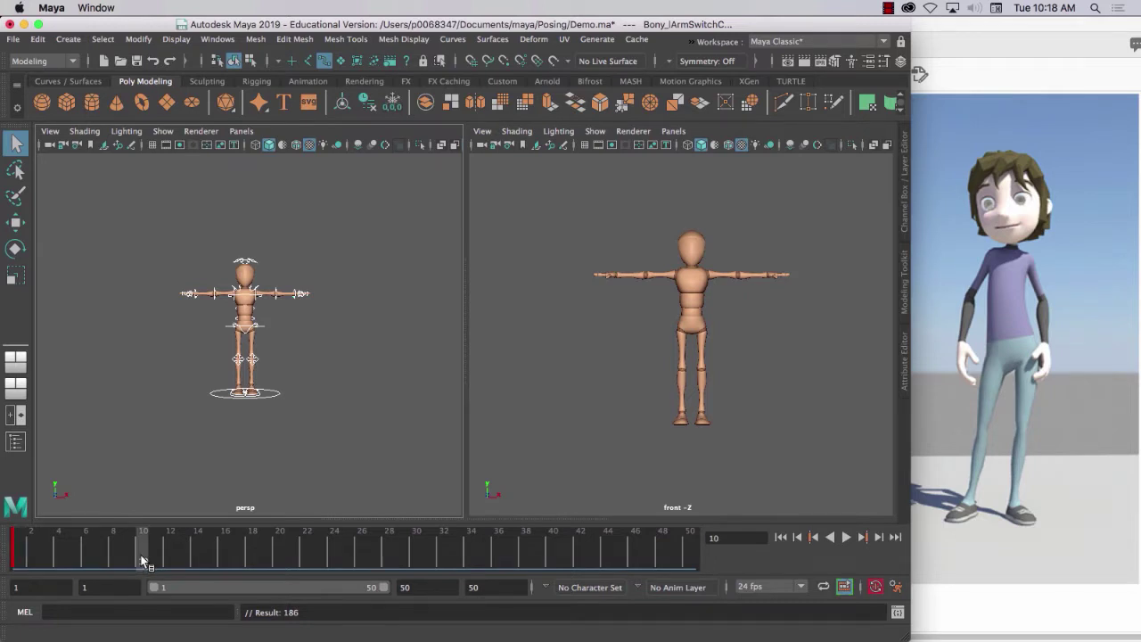
key("s")
left_click(279, 557)
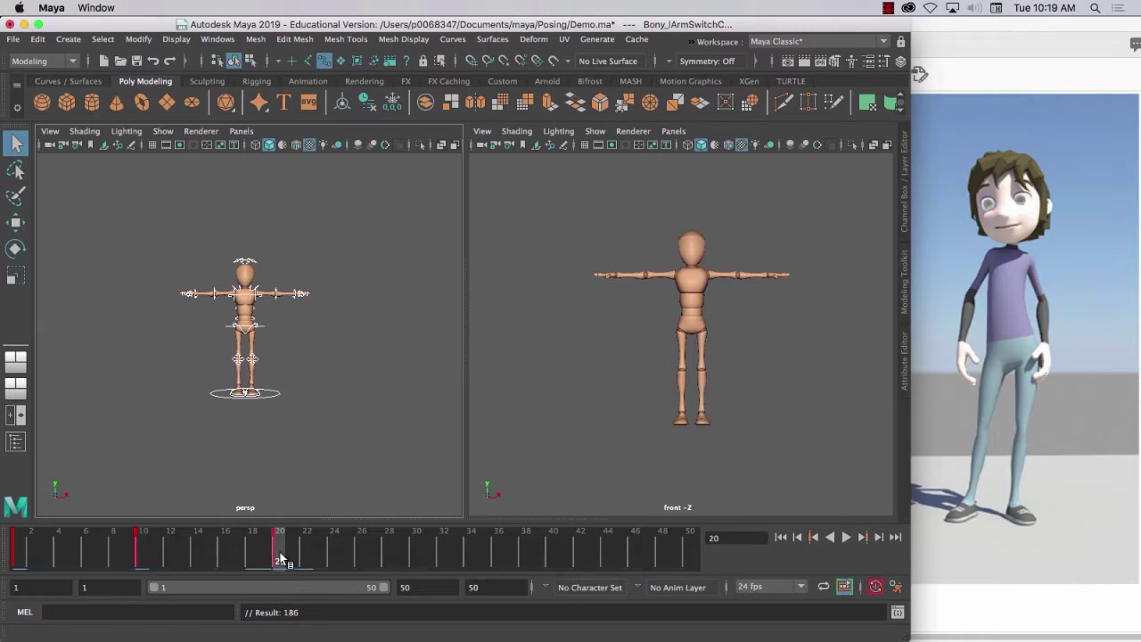
left_click(418, 555)
key("s")
left_click(552, 555)
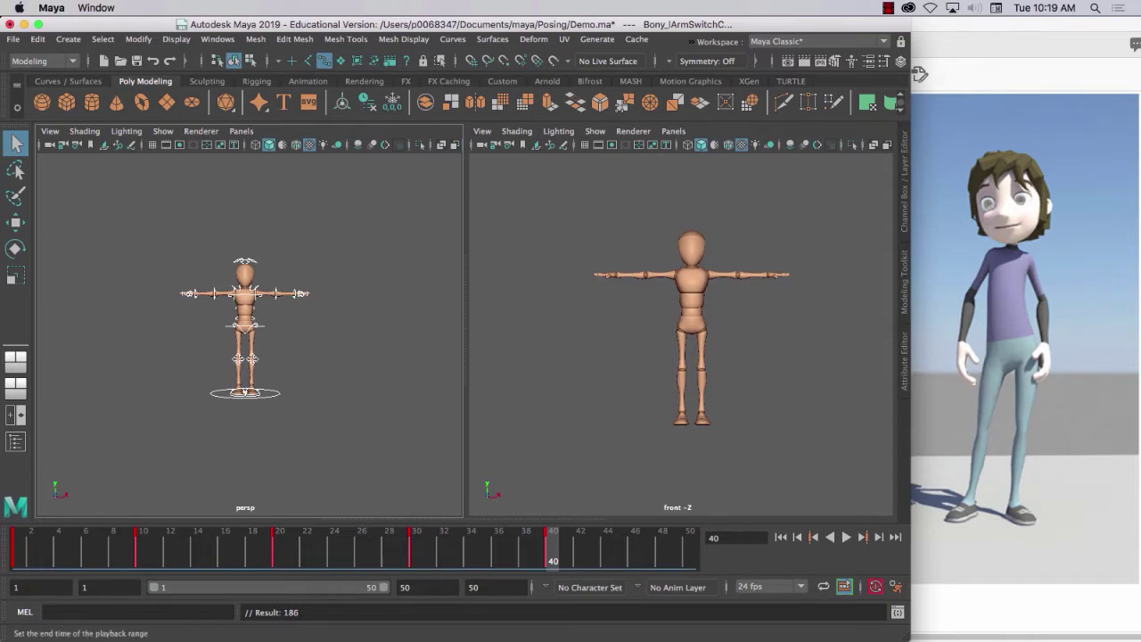
- Set the playback end frame to 40 and return to frame 10
double_click(405, 586)
type("40")
key("Return")
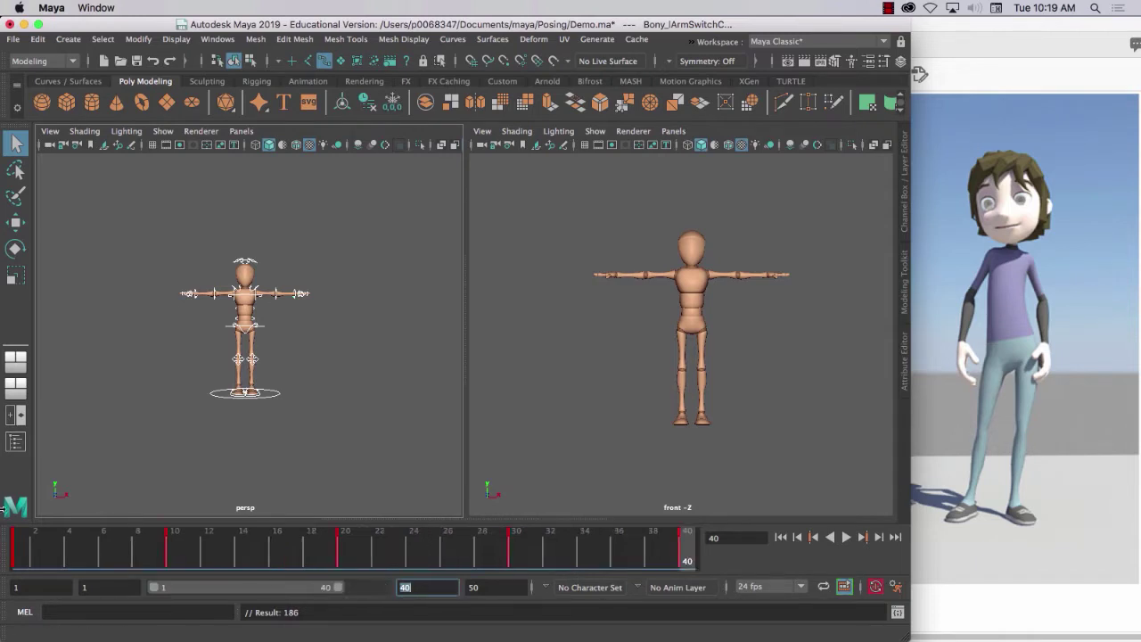
left_click(173, 564)
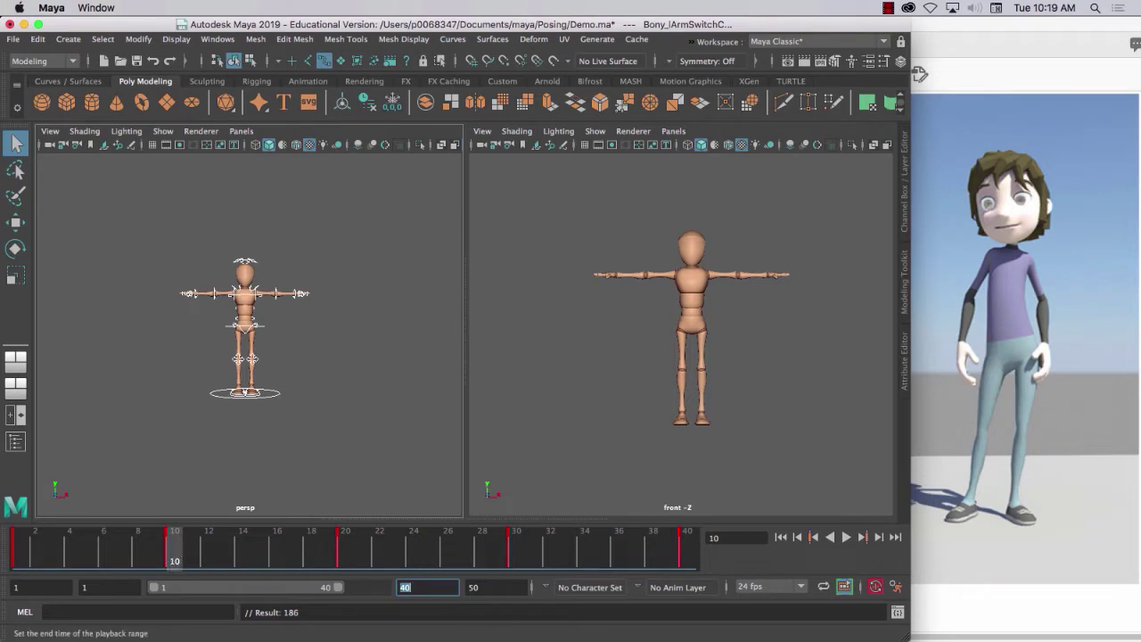
- End playback at frame 10 and deselect the rig controls
type("10")
key("Return")
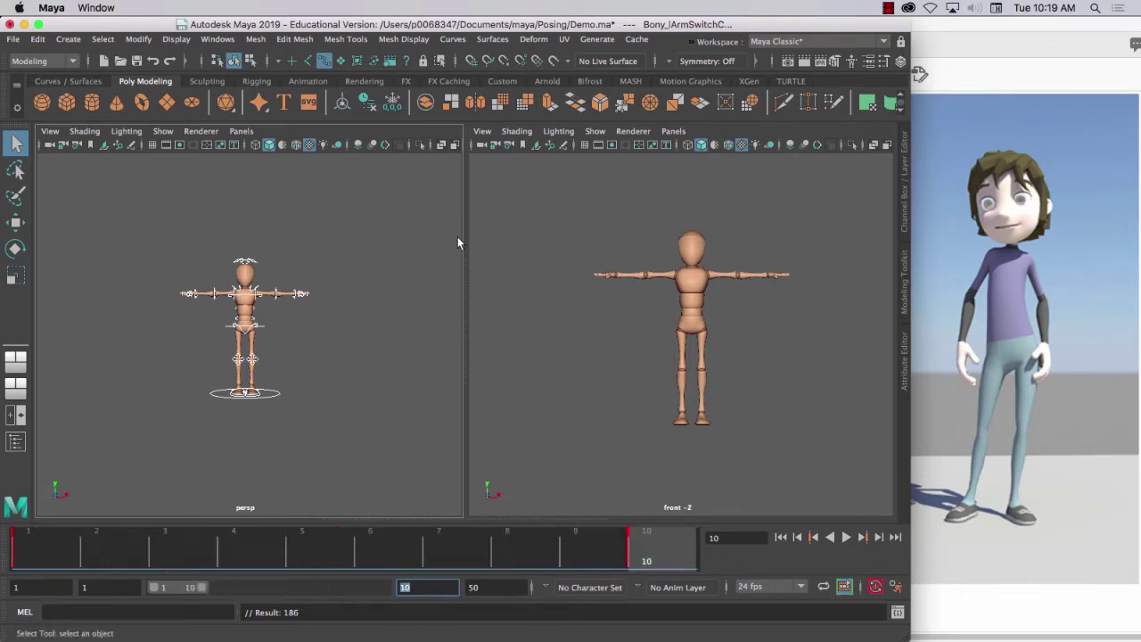
scroll(480, 423, "up", 2)
scroll(334, 375, "up", 3)
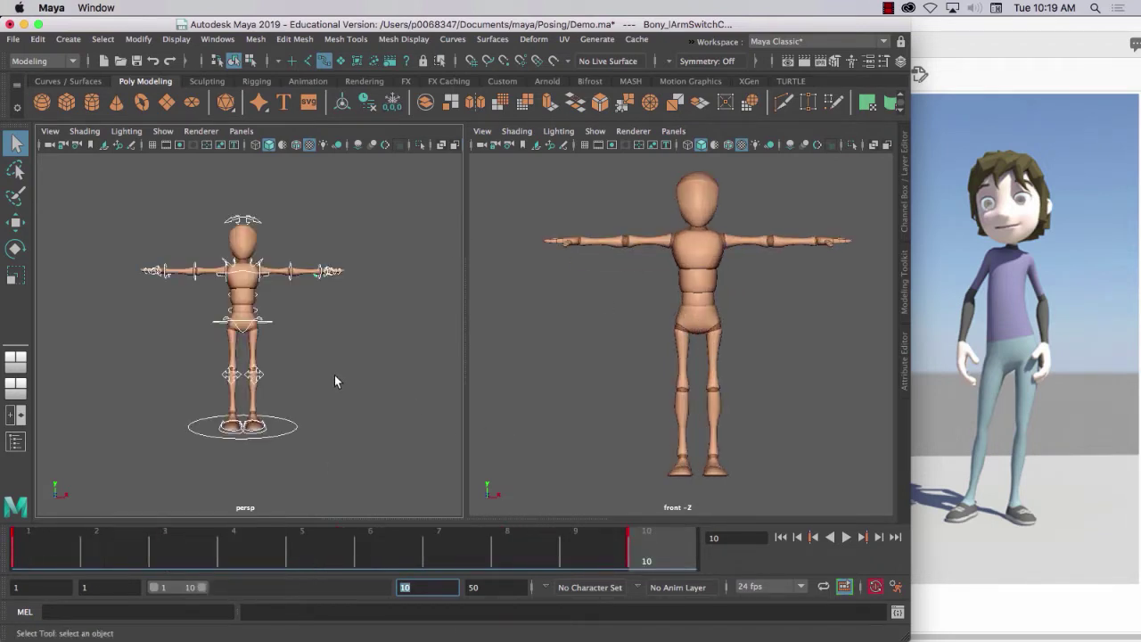
scroll(334, 374, "down", 1)
scroll(334, 374, "up", 1)
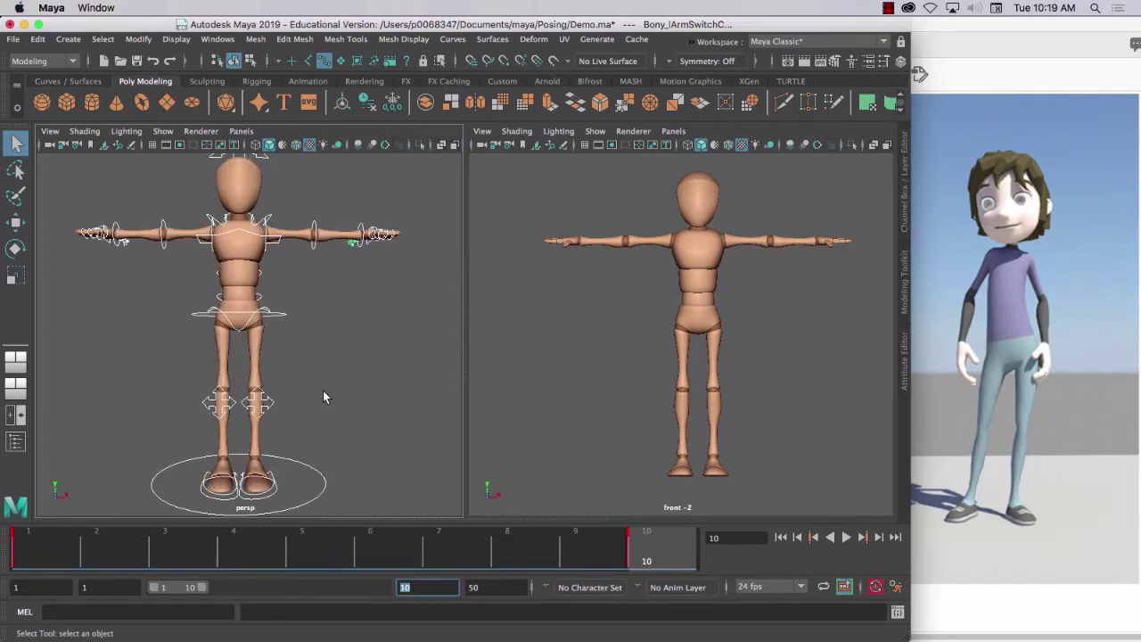
scroll(324, 392, "up", 1)
scroll(324, 390, "down", 1)
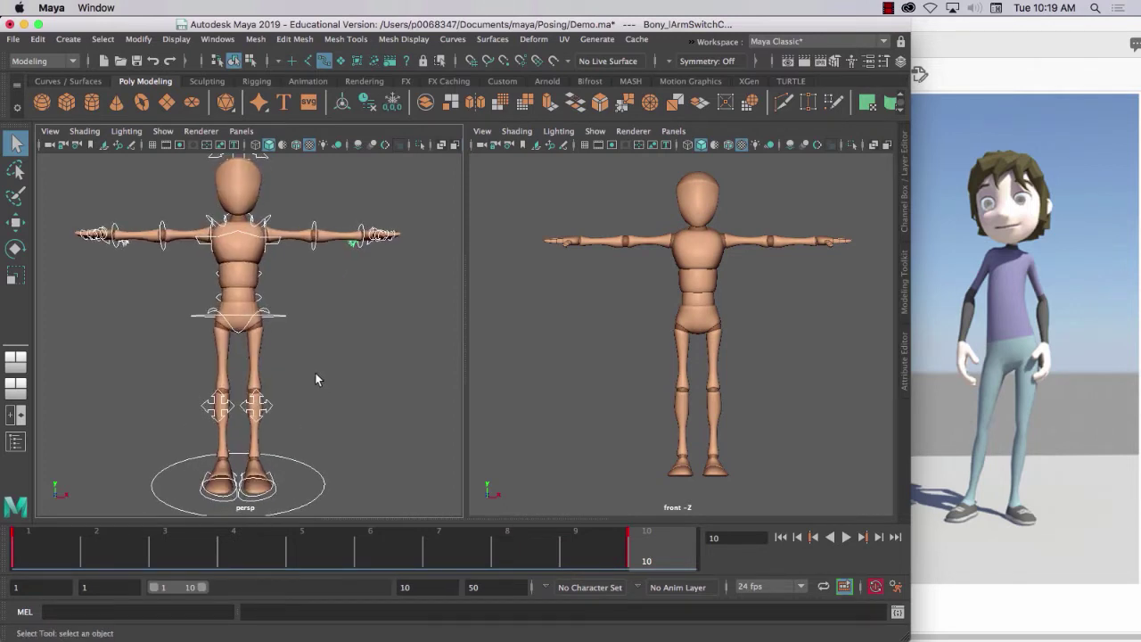
left_click(274, 315)
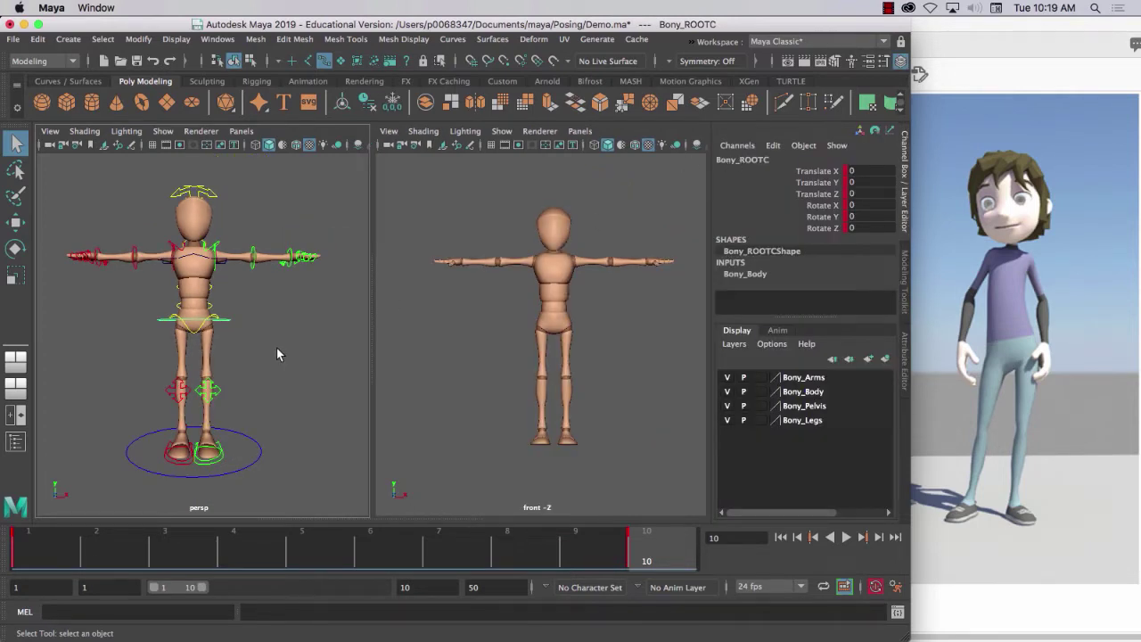
- Lower Bony_ROOTC to Translate Y -0.158 with the Move tool, undoing an accidental sideways shift
key("w")
left_click_drag(196, 256, 198, 259)
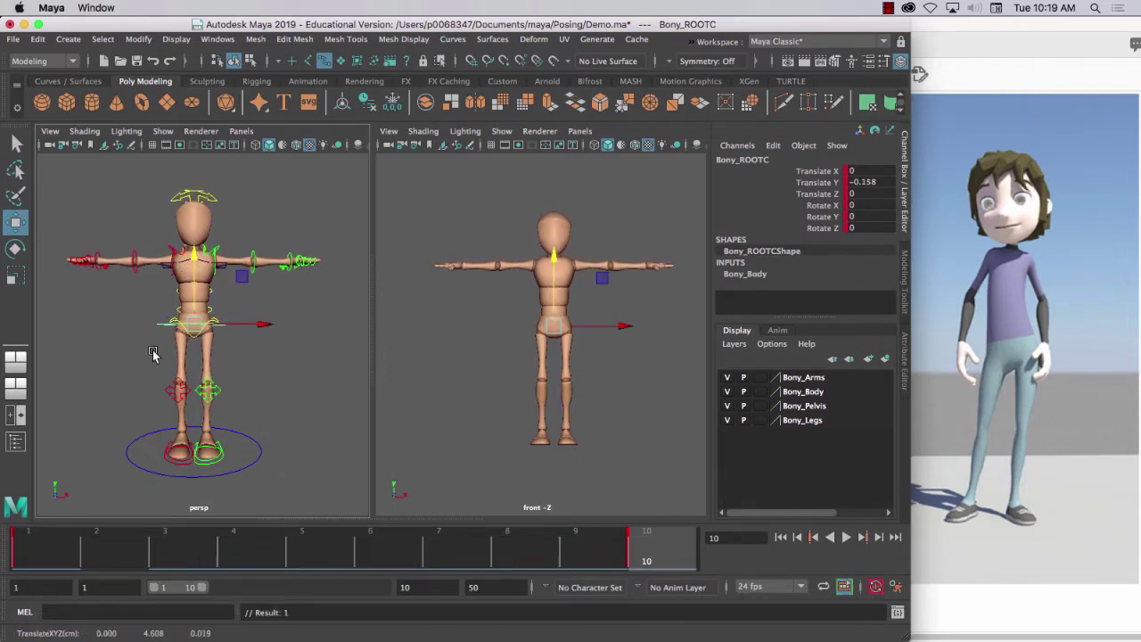
left_click_drag(155, 354, 210, 364, "alt")
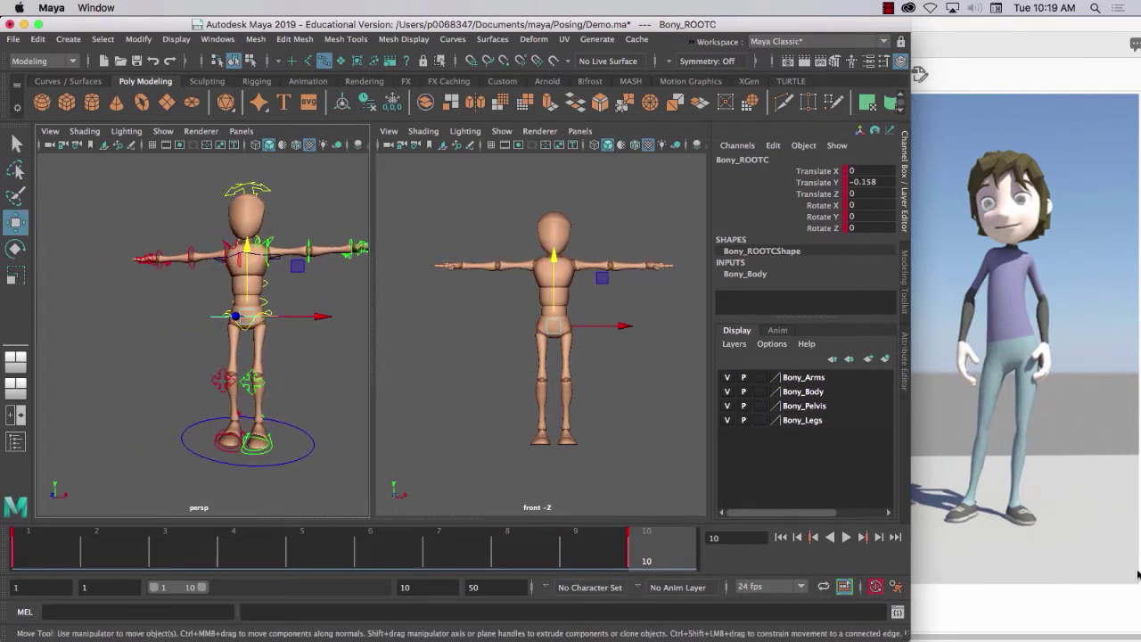
left_click_drag(287, 319, 290, 324)
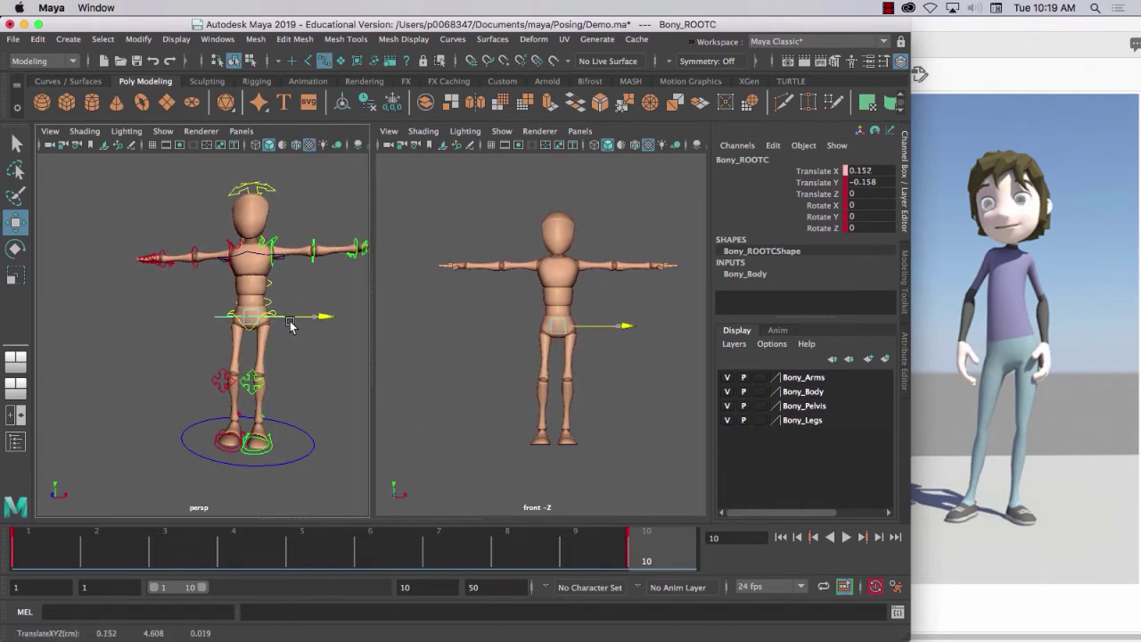
key("ctrl+z")
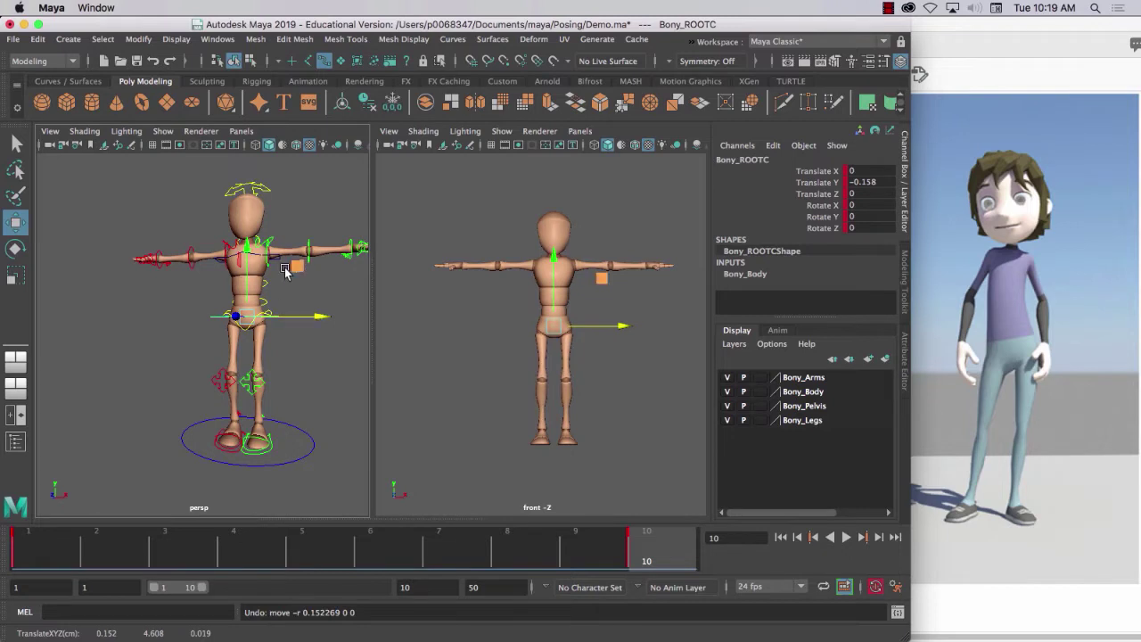
- Slide Bony_lFootIKC and Bony_rFootIKC outward along X to spread the feet
left_click(286, 448)
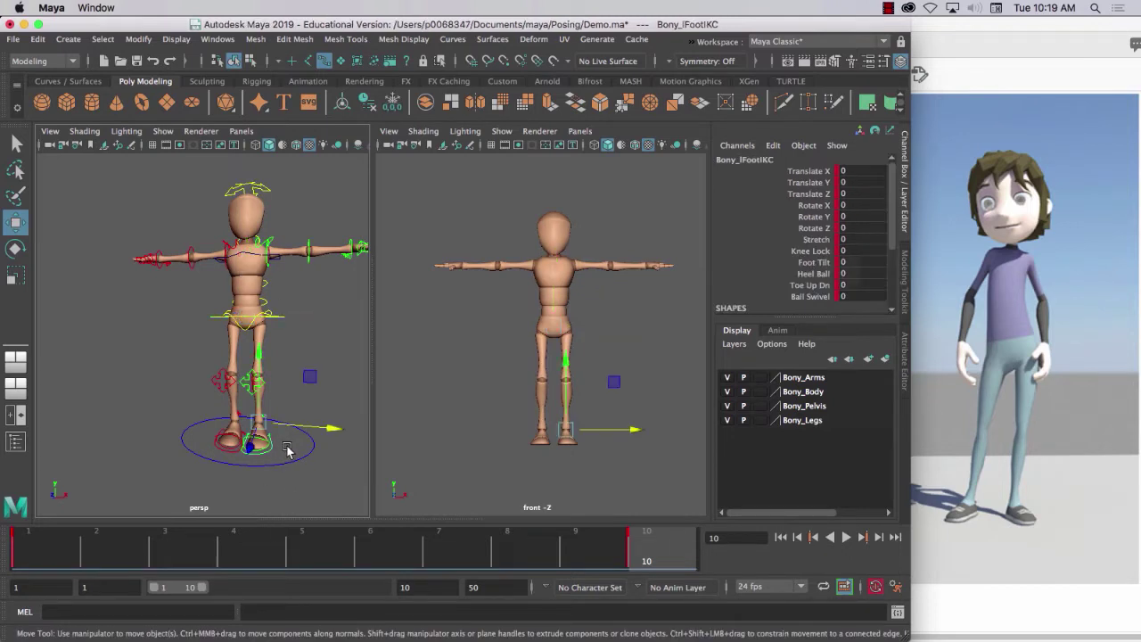
left_click_drag(300, 430, 311, 425)
left_click(242, 438)
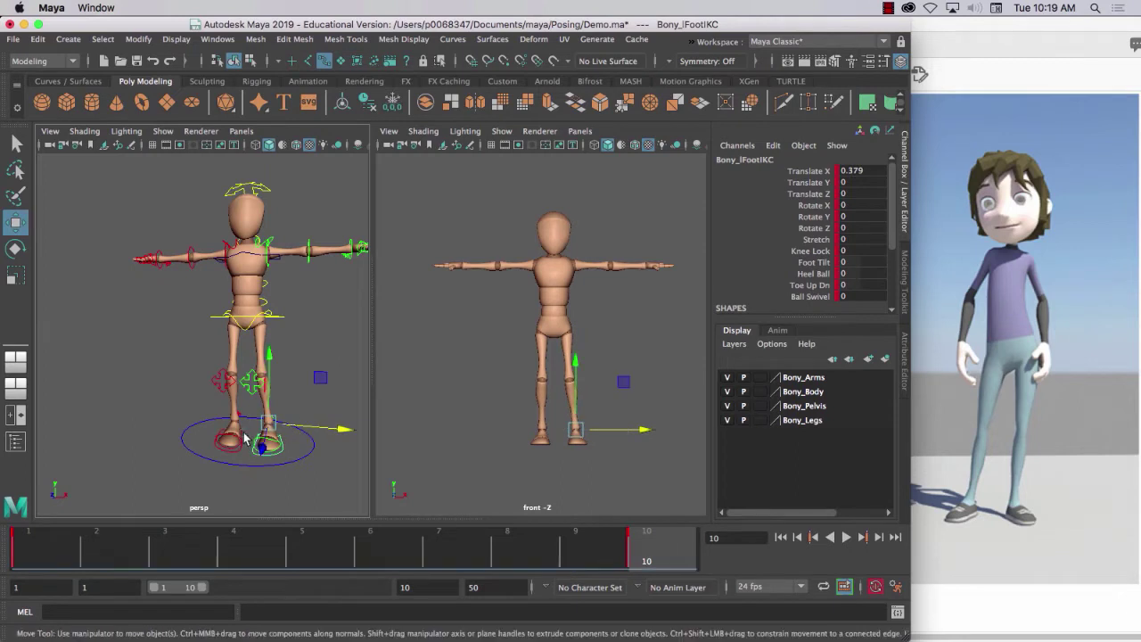
left_click_drag(280, 426, 269, 428)
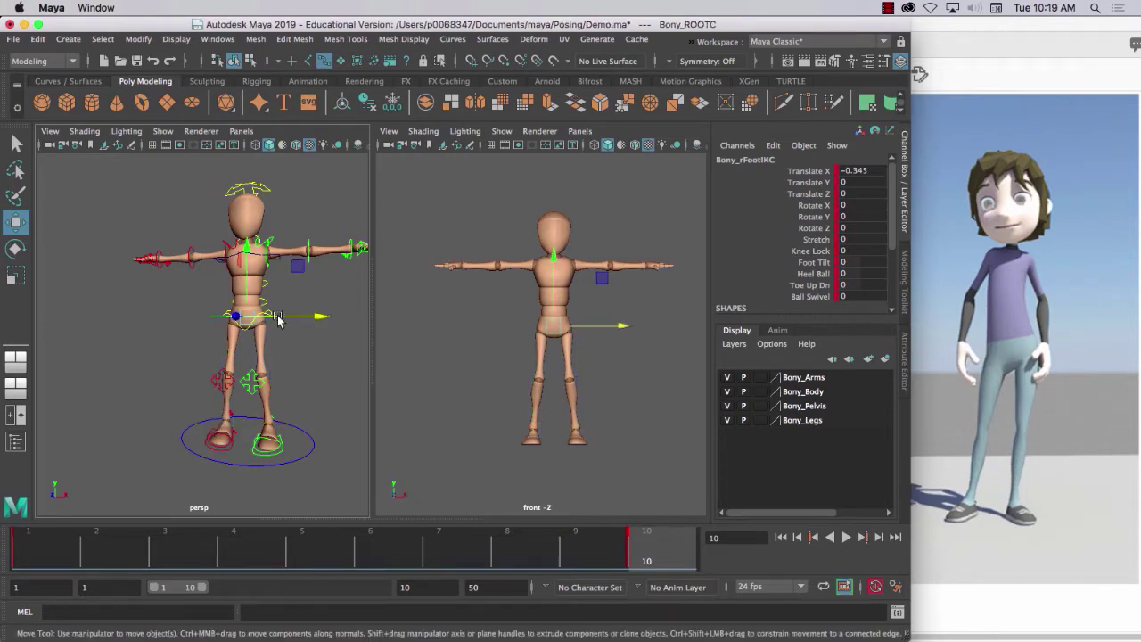
- Shift Bony_ROOTC along X to 0.326 so the body sits over the left foot
left_click(278, 319)
left_click_drag(278, 320, 386, 370)
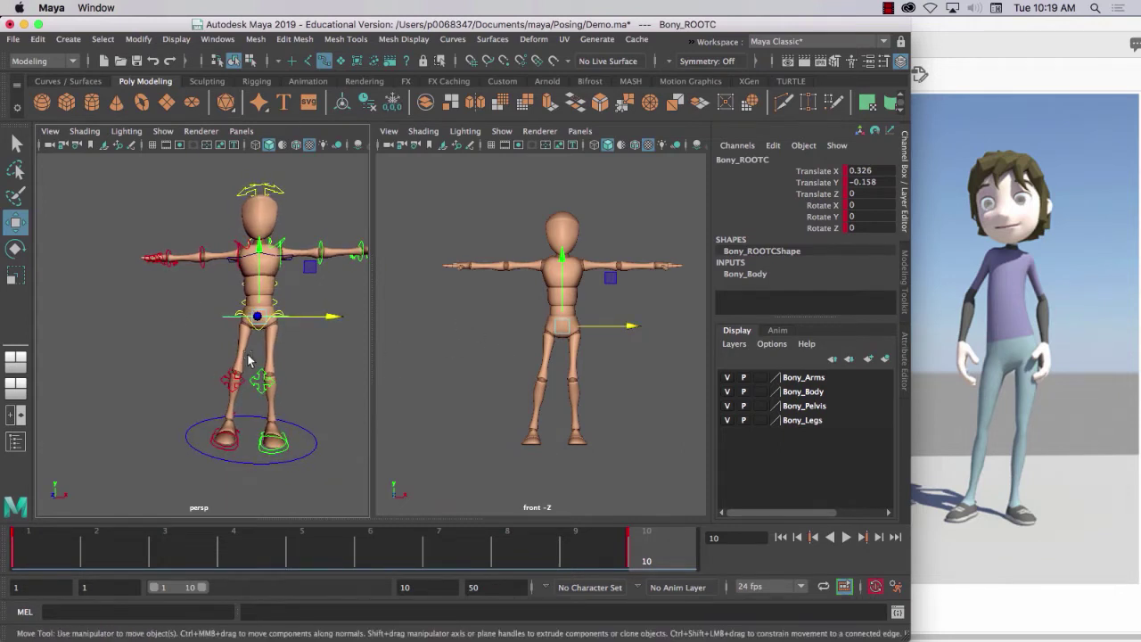
left_click_drag(239, 353, 148, 312, "alt")
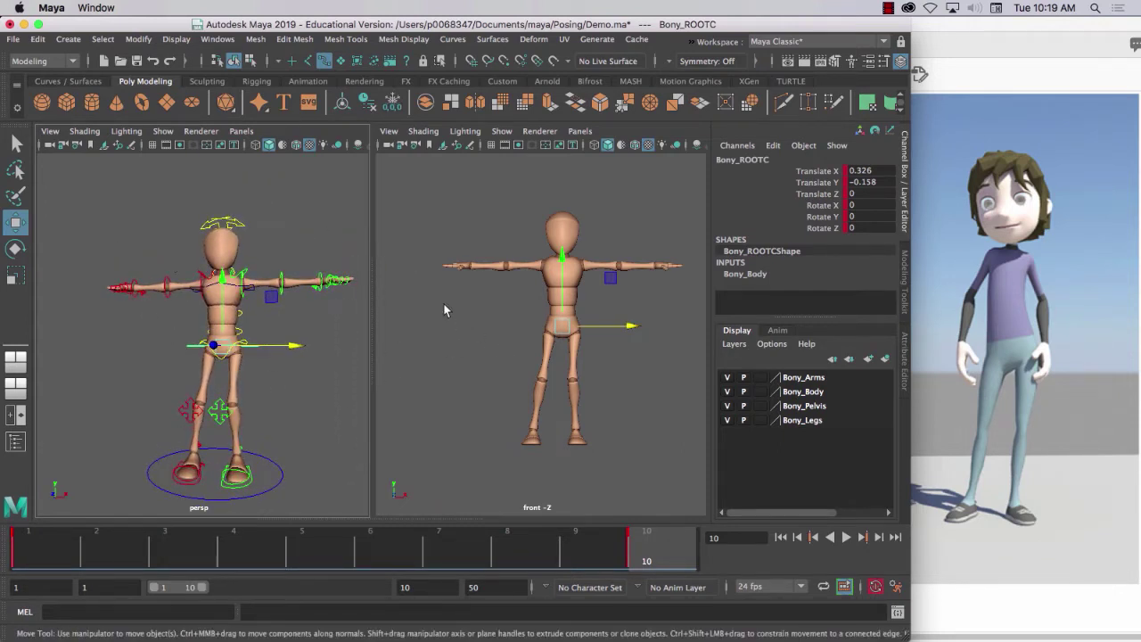
mouse_move(228, 339)
left_mouse_down("alt")
mouse_move(214, 330)
mouse_move(228, 335)
left_mouse_up("alt")
scroll(228, 334, "up", 3)
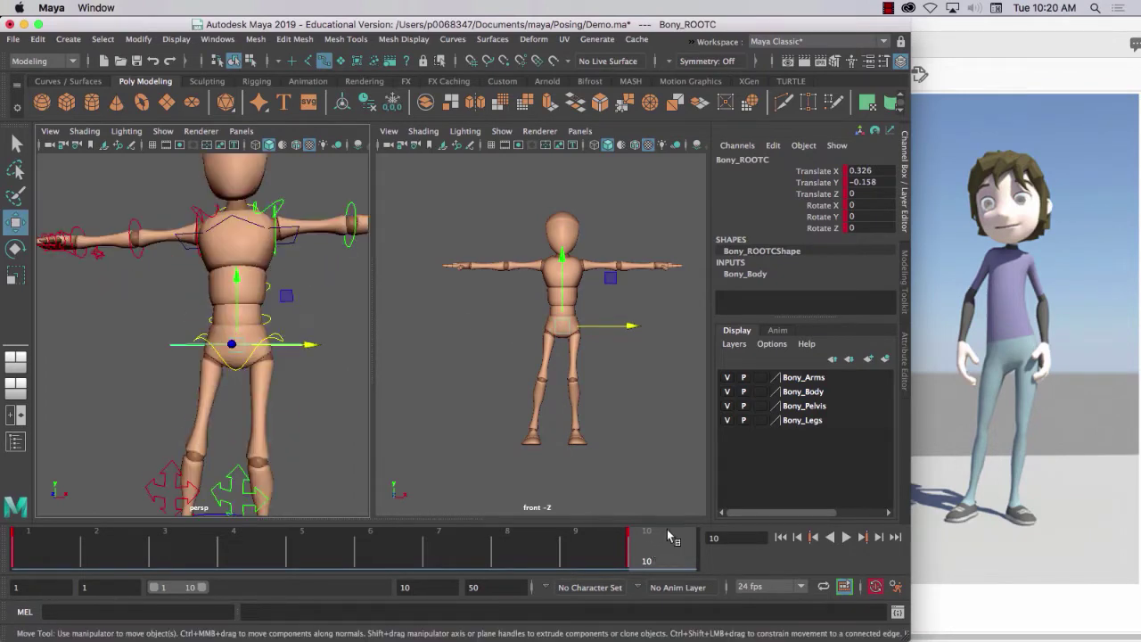
key("super+shift+s")
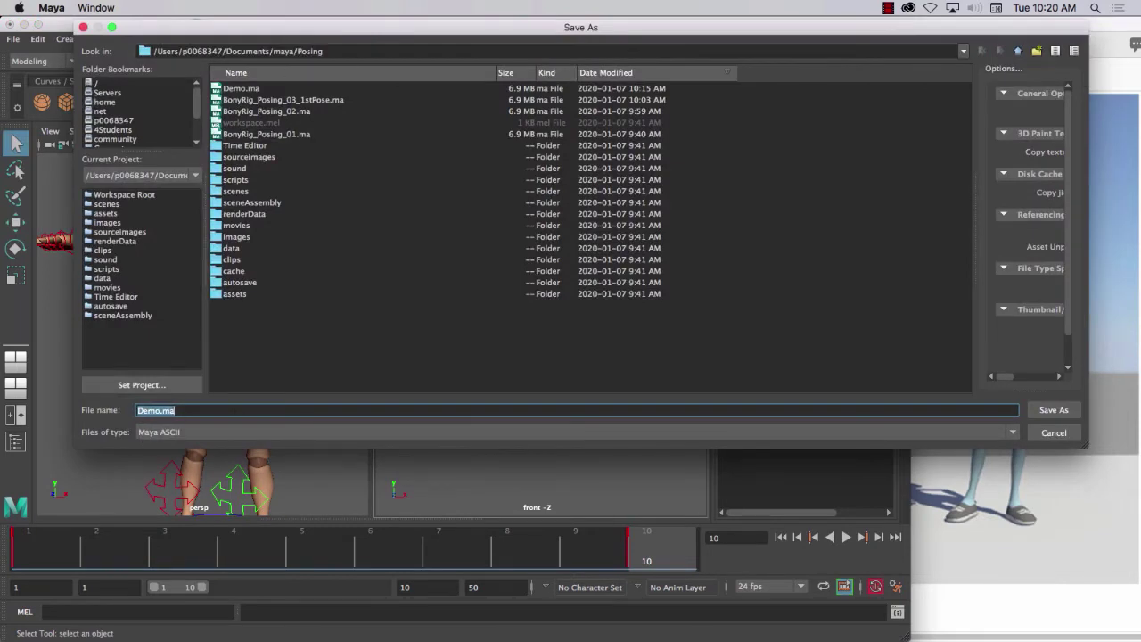
left_click(1053, 433)
key("w")
scroll(277, 359, "down", 3)
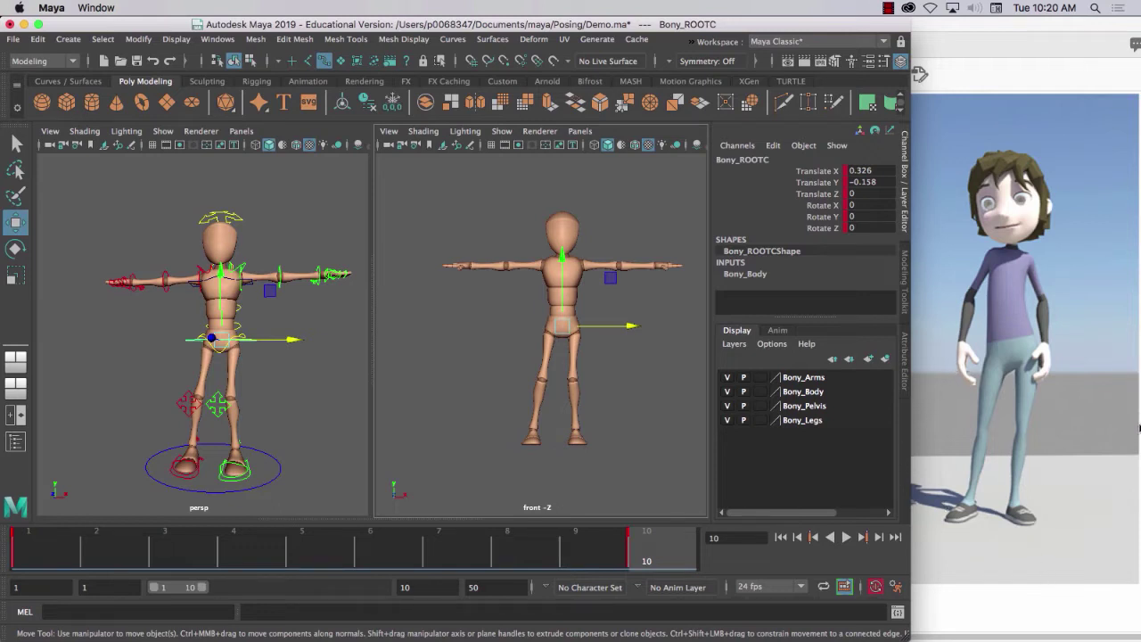
- Rotate Bony_ROOTC to about 6 degrees (6.077) around Z, then deselect and tumble toward the torso
key("e")
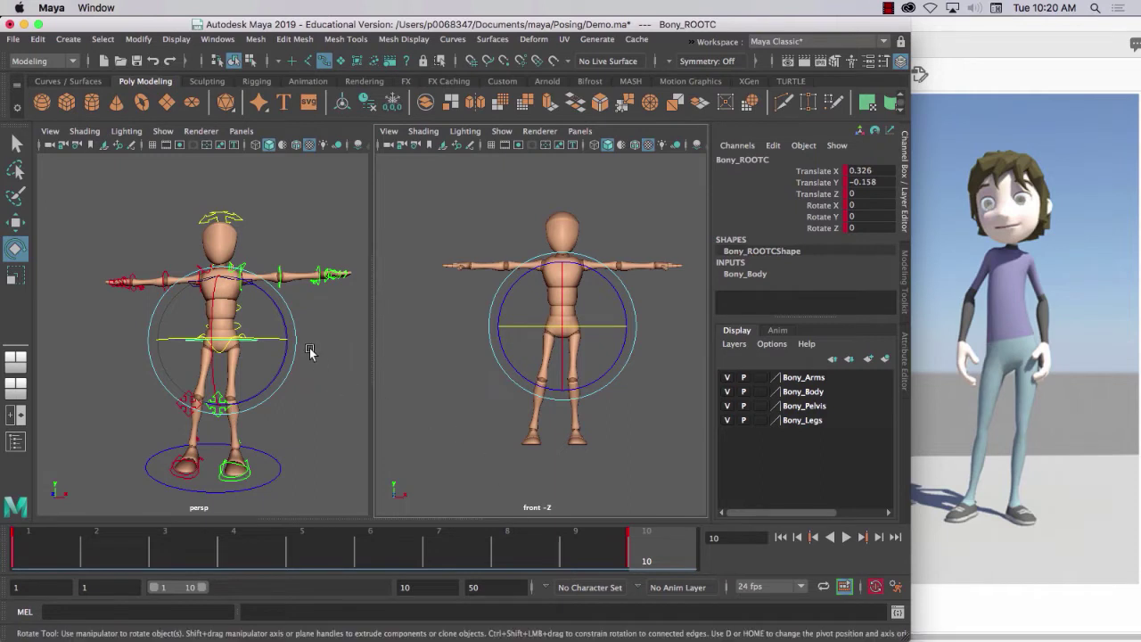
left_click_drag(281, 314, 277, 307)
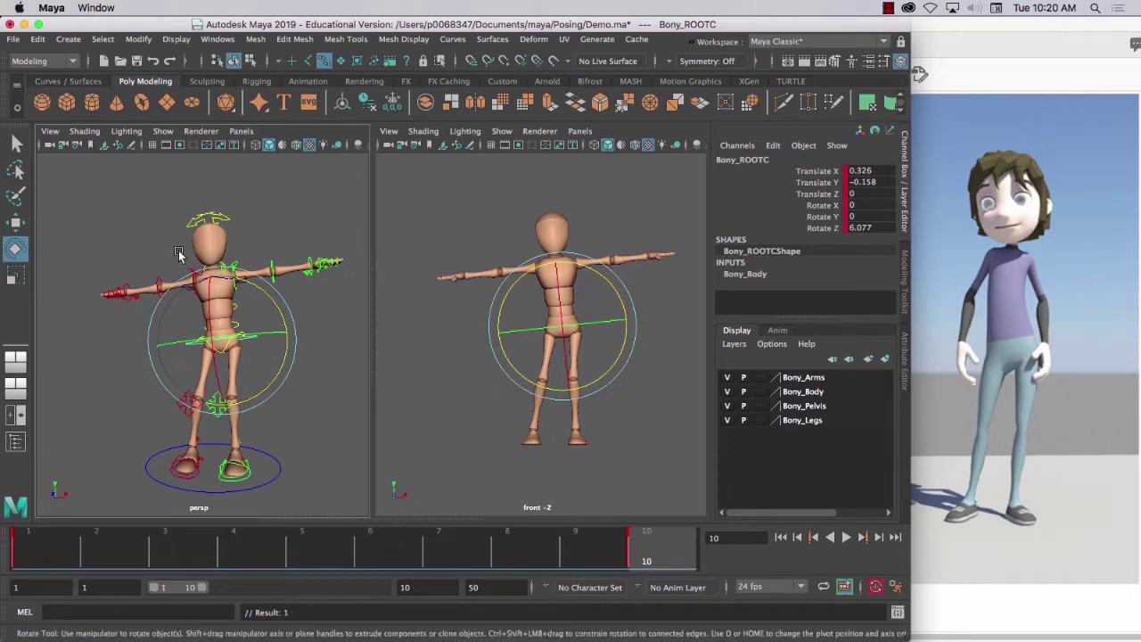
left_click(135, 246)
left_click_drag(140, 365, 3, 385, "alt")
right_click_drag(173, 312, 223, 326, "alt")
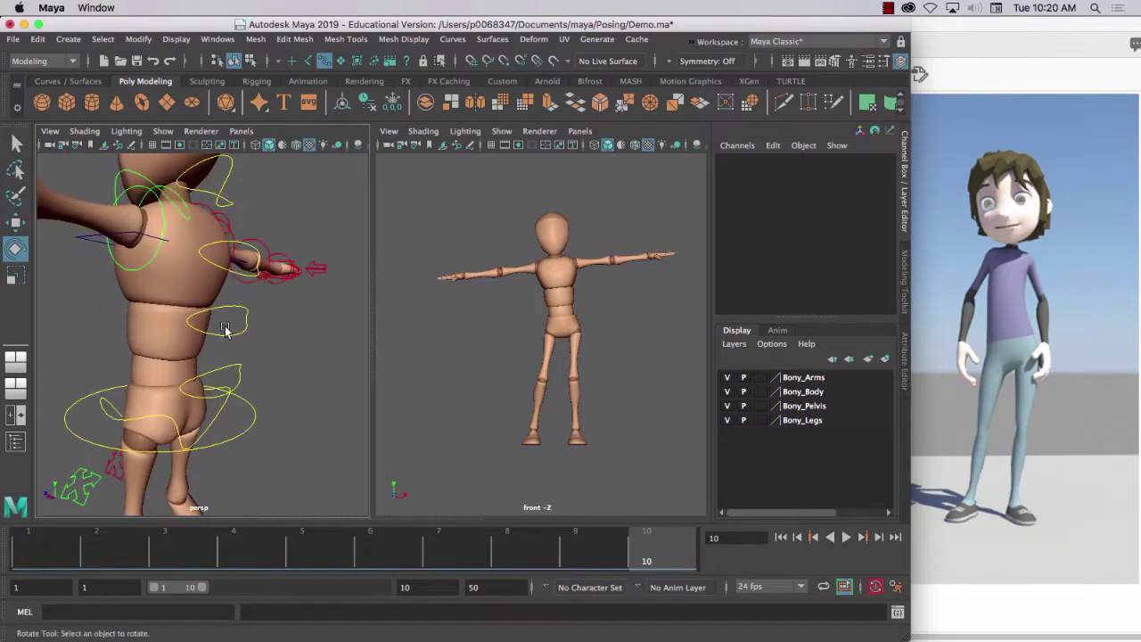
- Rotate Bony_Spine01FKC to Rotate Z -7.303 against the hip tilt and key it at frame 10
left_click(15, 222)
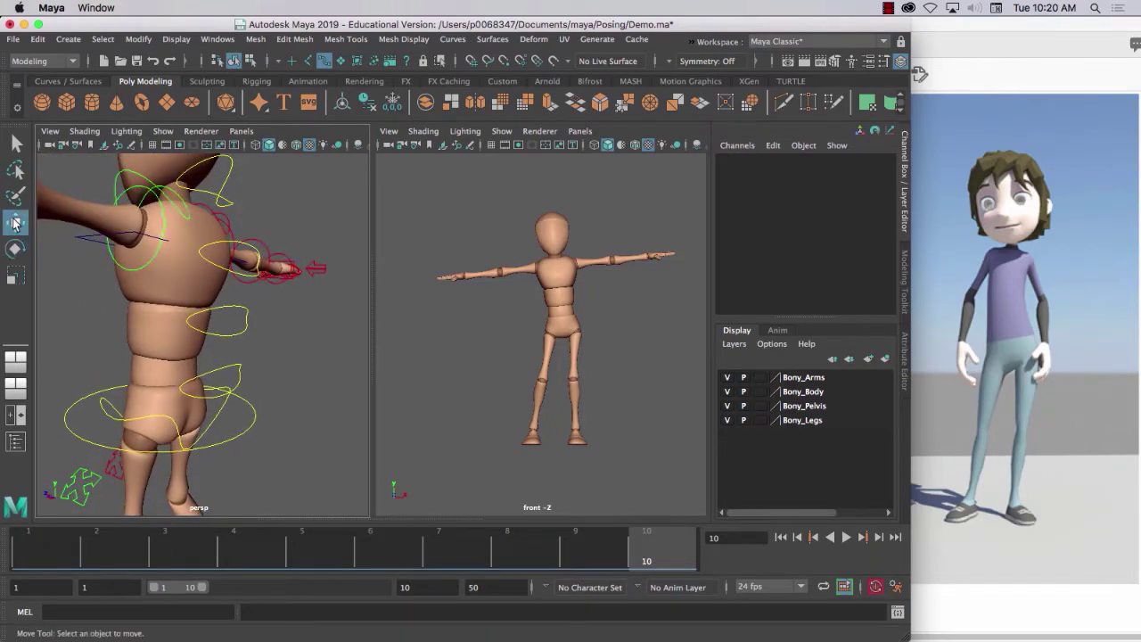
left_click(204, 260)
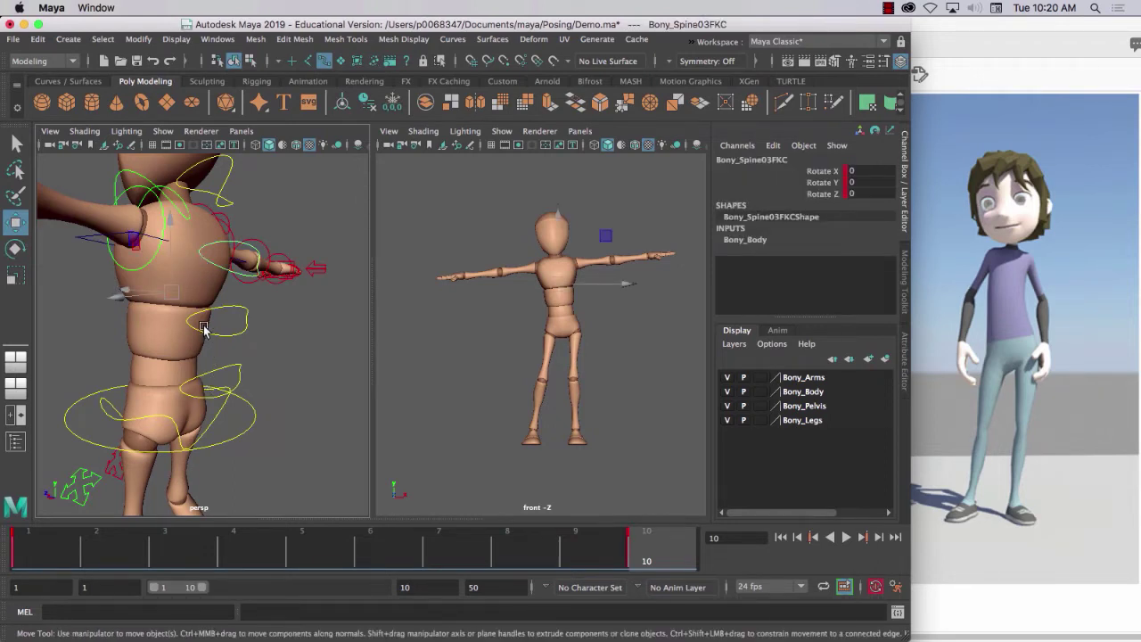
key("e")
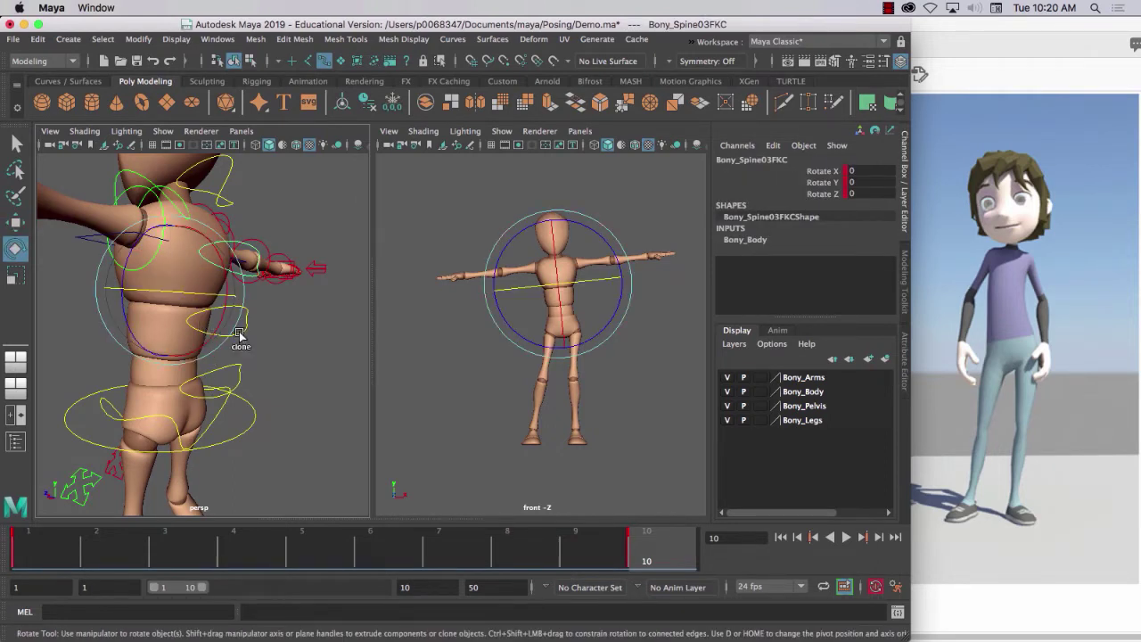
left_click(241, 331)
key("q")
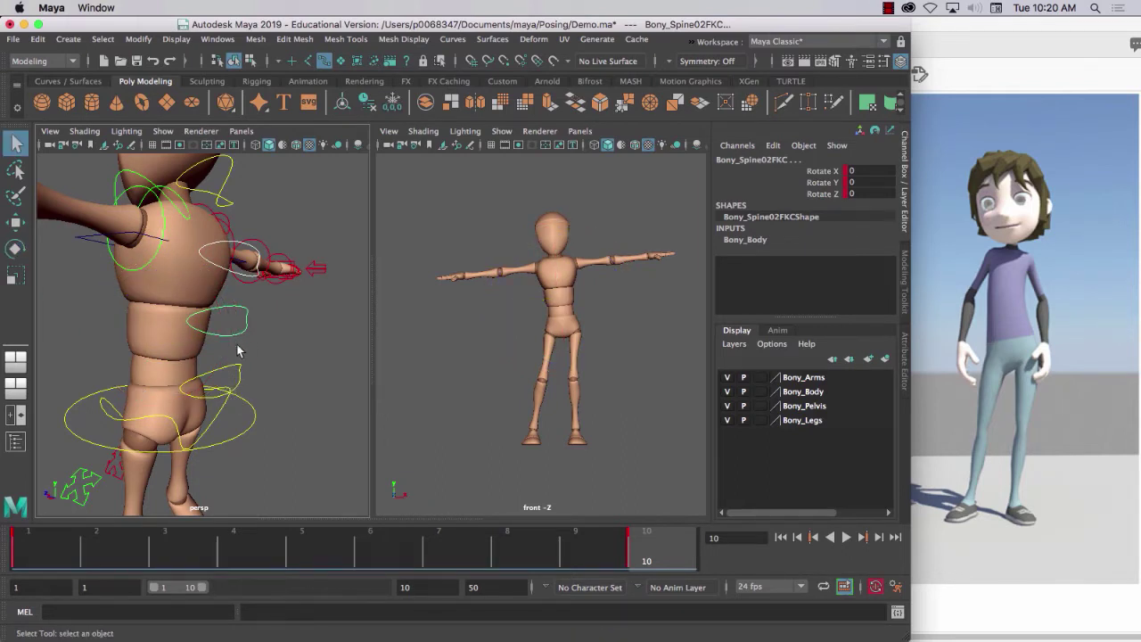
key("Up")
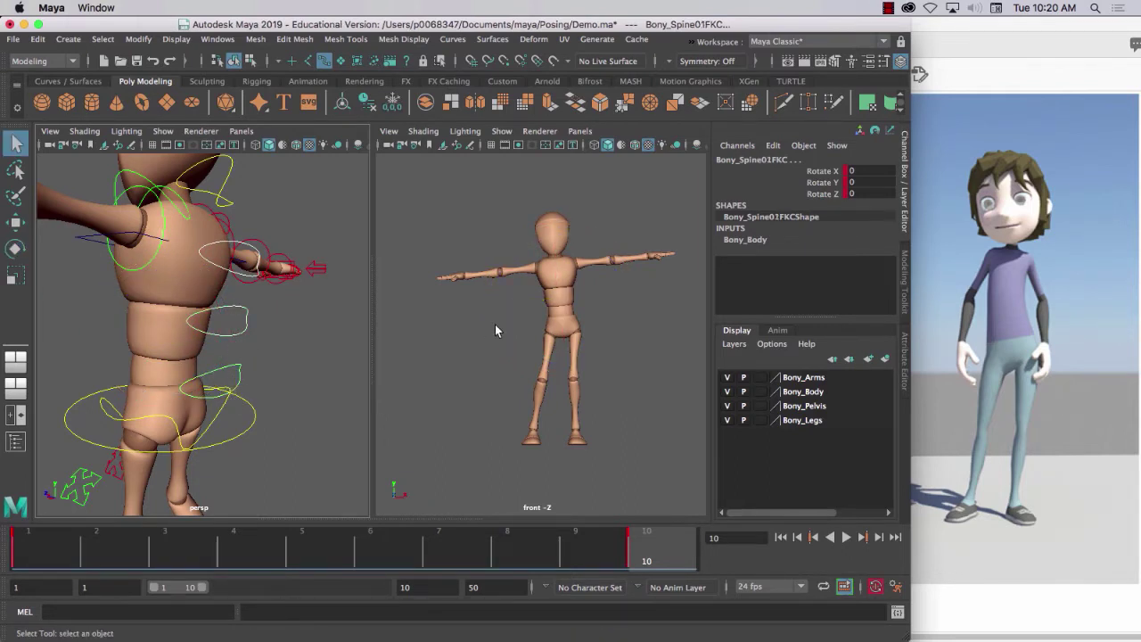
key("e")
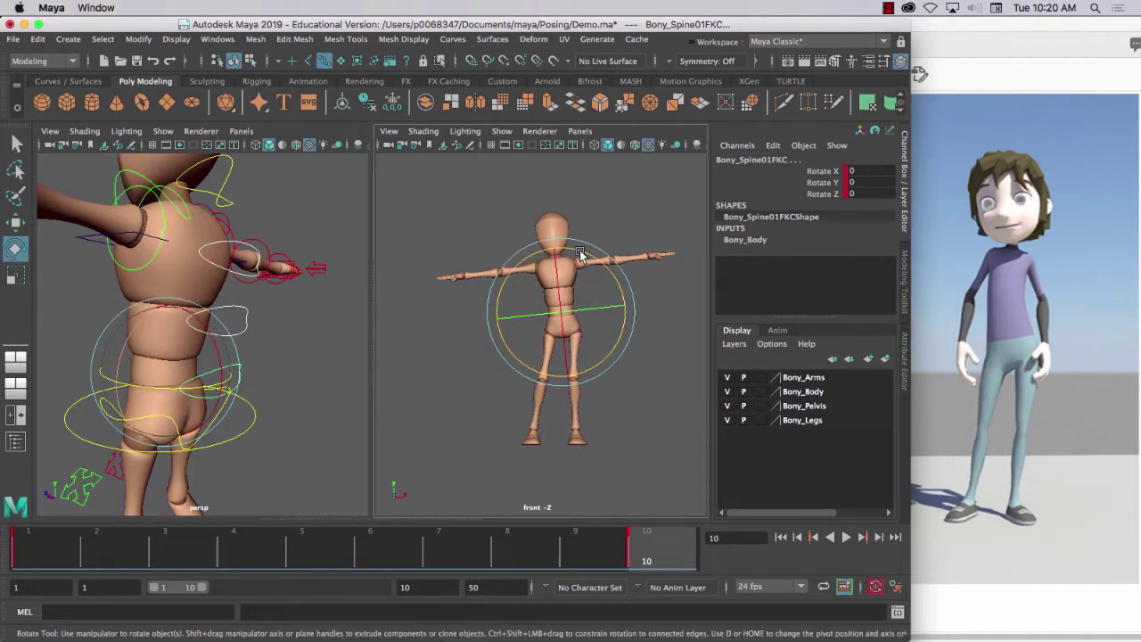
left_click_drag(580, 255, 589, 257)
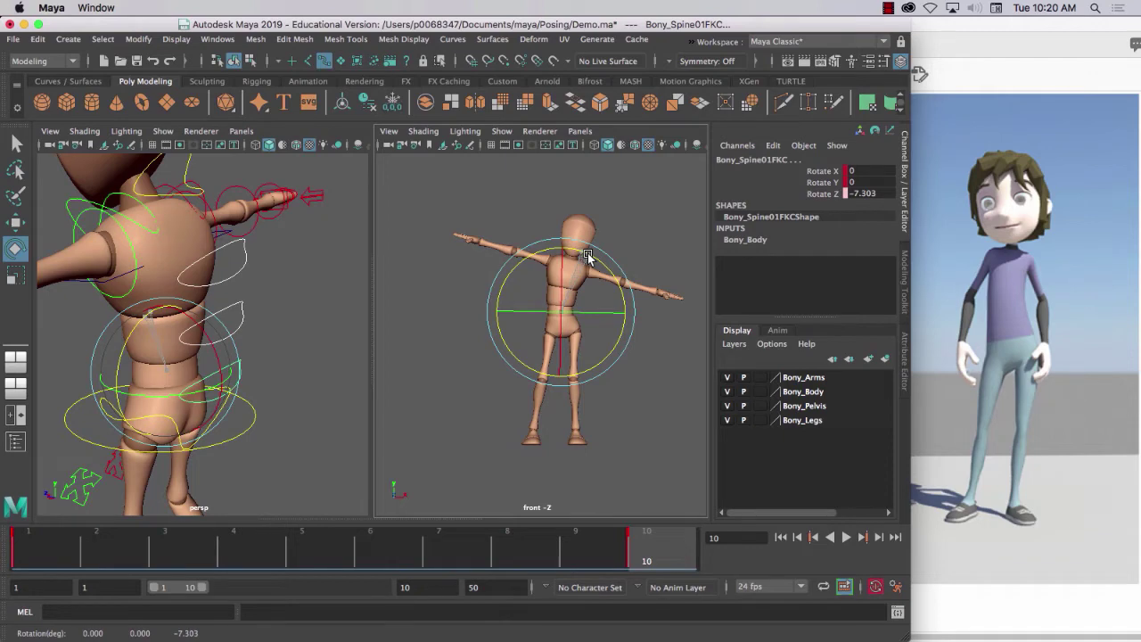
key("s")
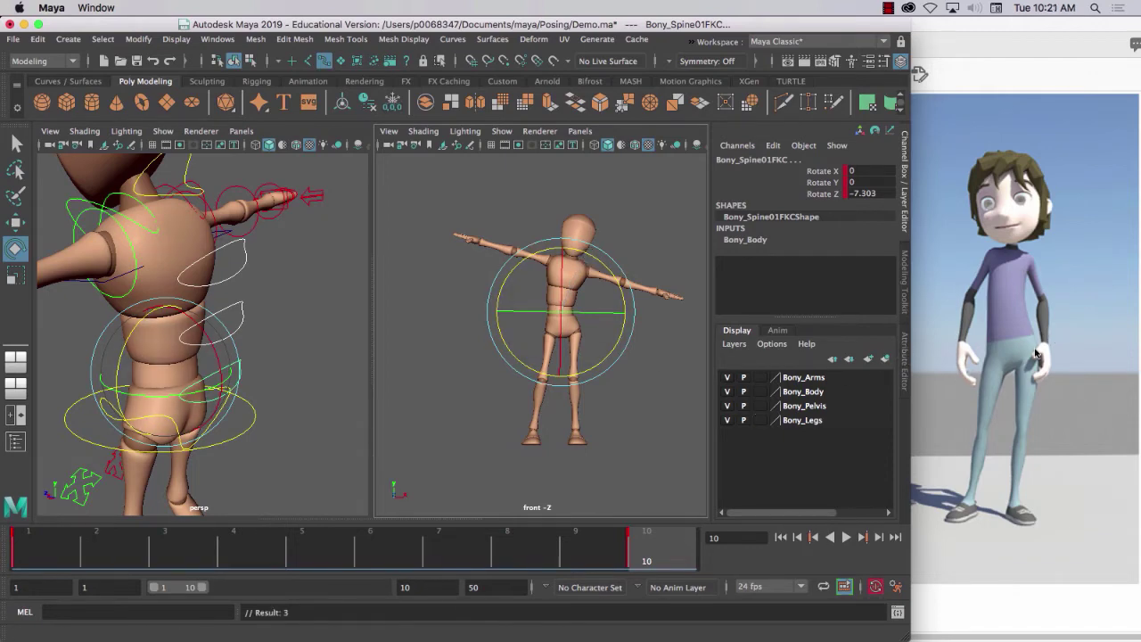
- Tilt the main hip control about 7.6 degrees on Z from the front
left_click(470, 382)
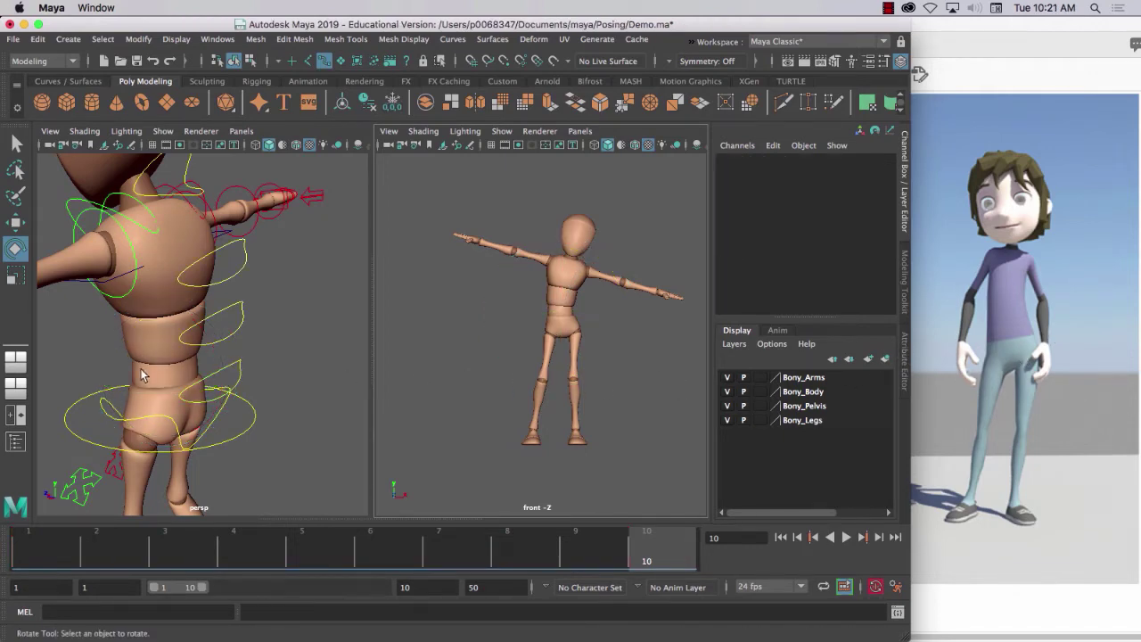
left_click_drag(138, 375, 292, 410, "alt")
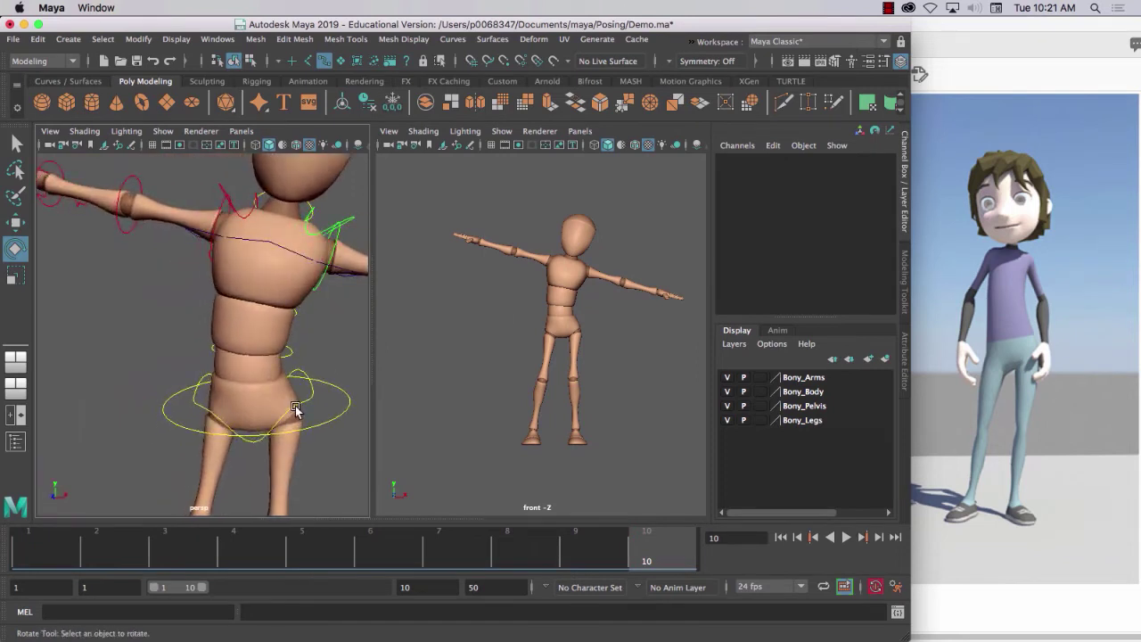
left_click(296, 409)
left_click_drag(523, 282, 519, 289)
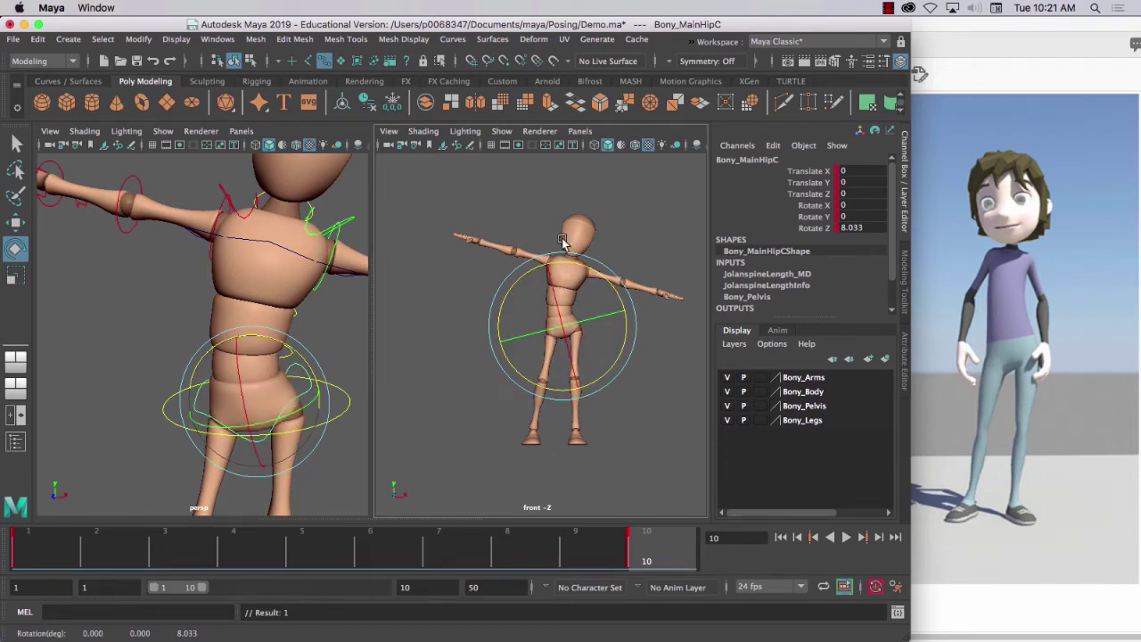
- Hide the channel and layer editors and frame the whole rig in a wider perspective view
left_click(528, 211)
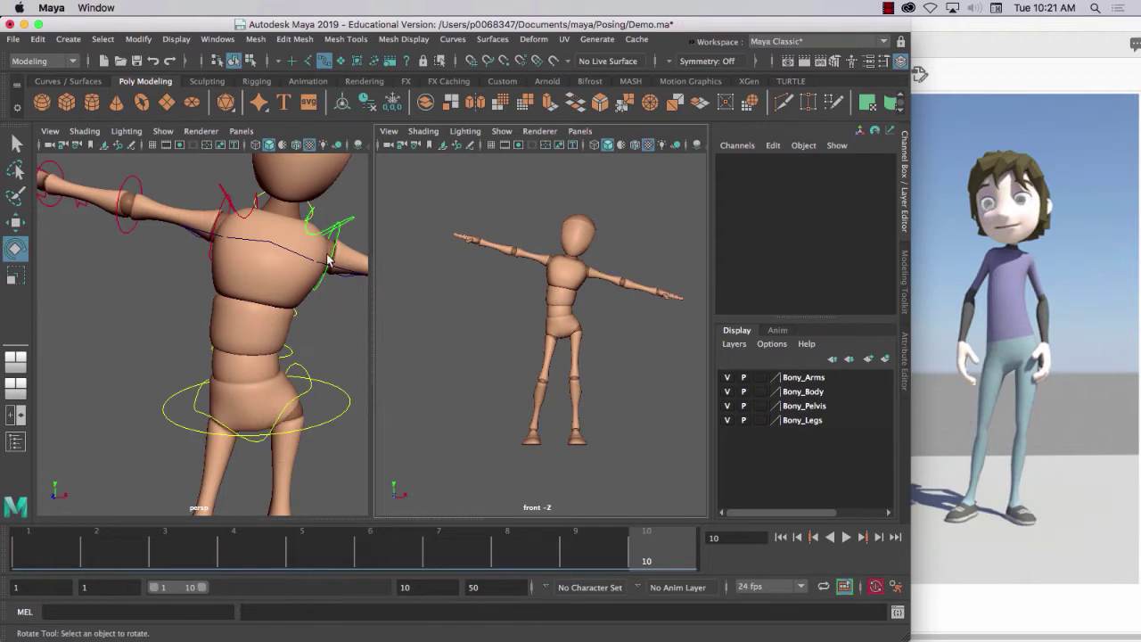
scroll(208, 278, "down", 3)
left_click_drag(376, 304, 426, 314)
left_click(905, 188)
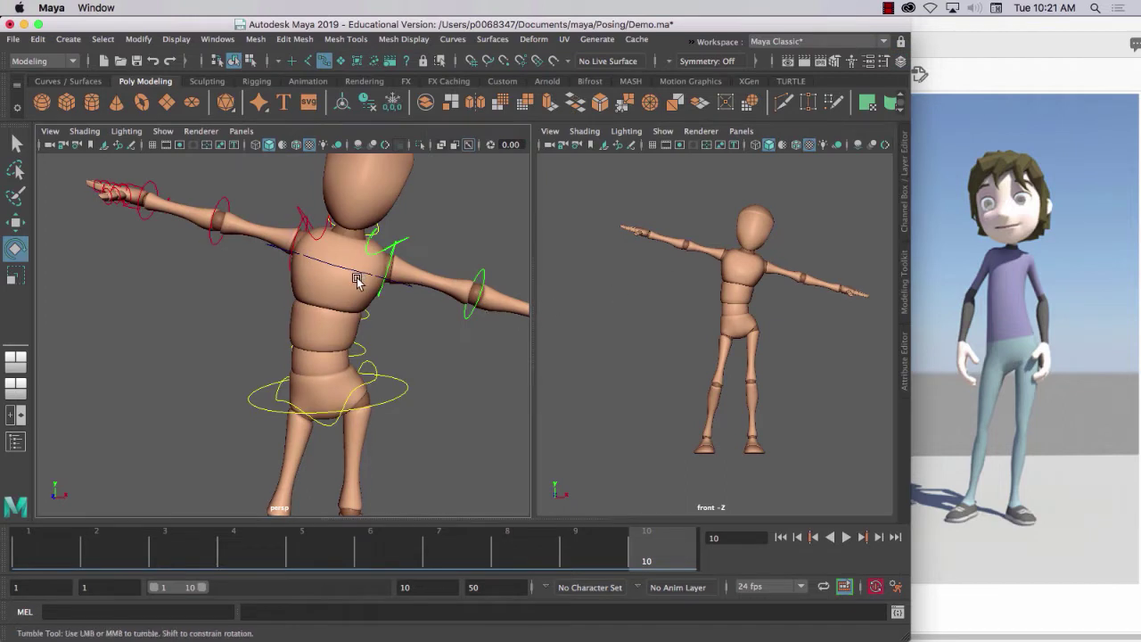
key("a")
scroll(355, 297, "down", 3)
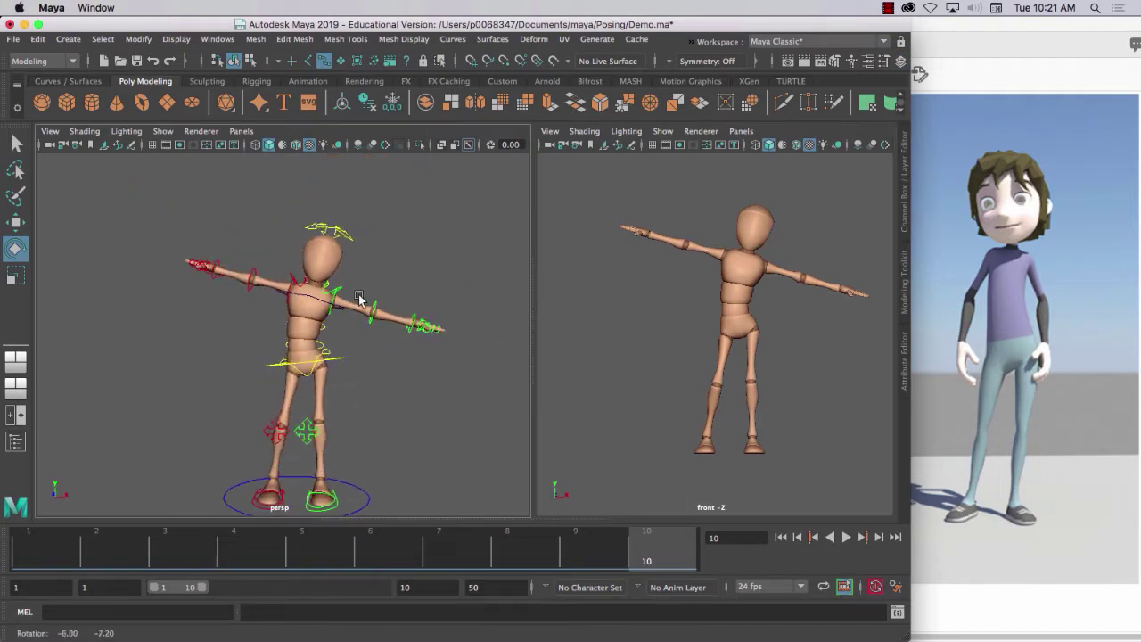
left_click_drag(358, 298, 342, 303, "alt")
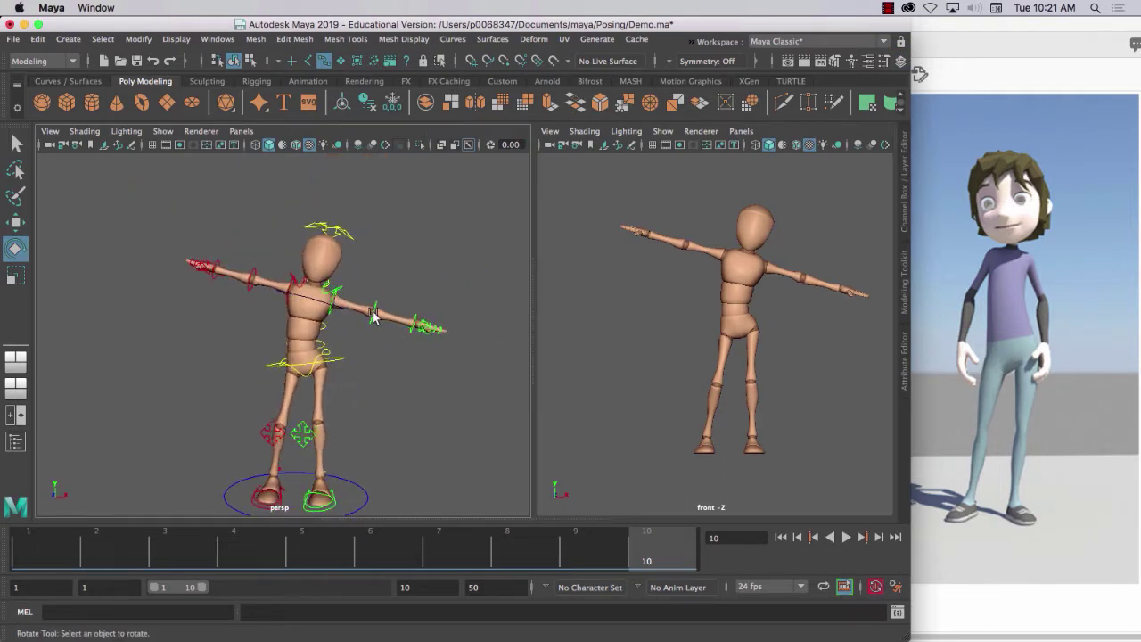
- Try a left forearm bend and an upper-spine bend, undoing both
left_click(379, 313)
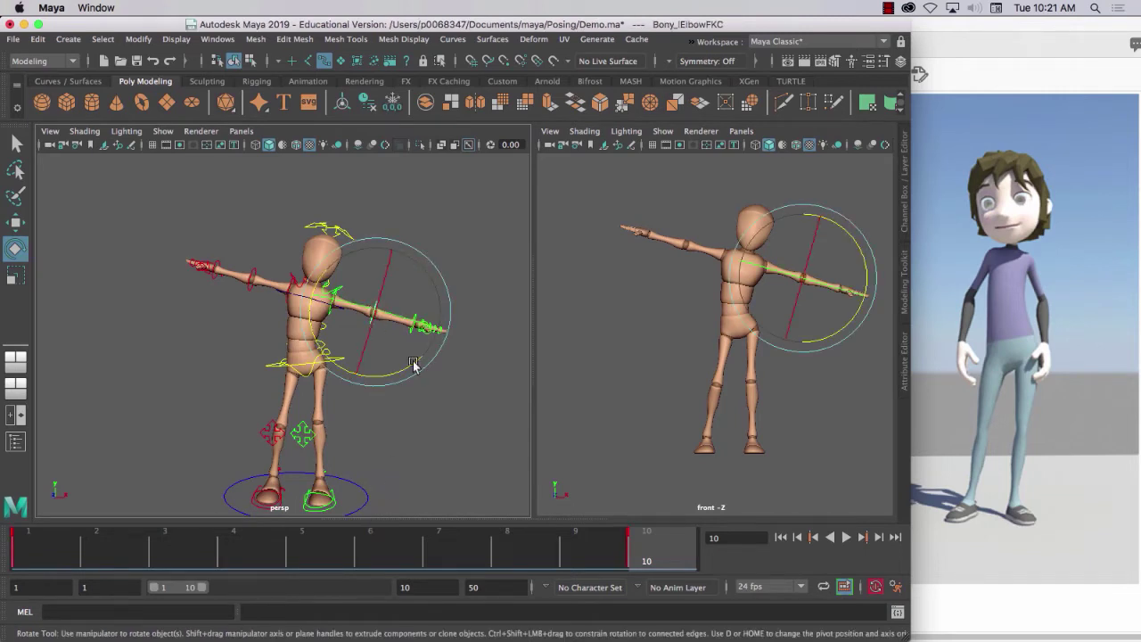
left_click(257, 229)
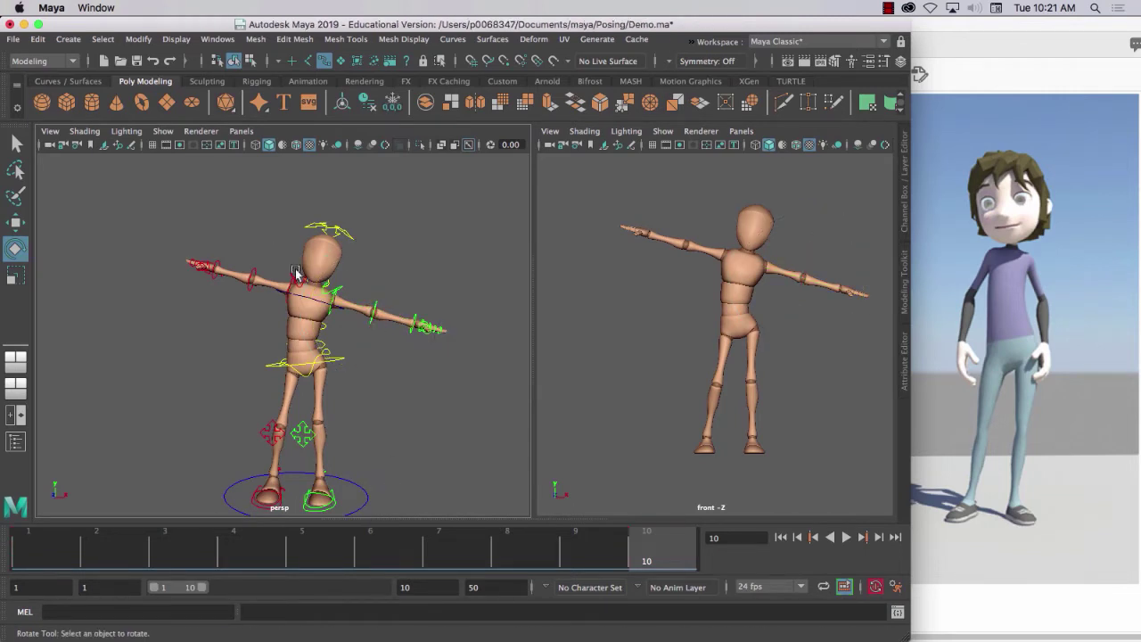
left_click(377, 303)
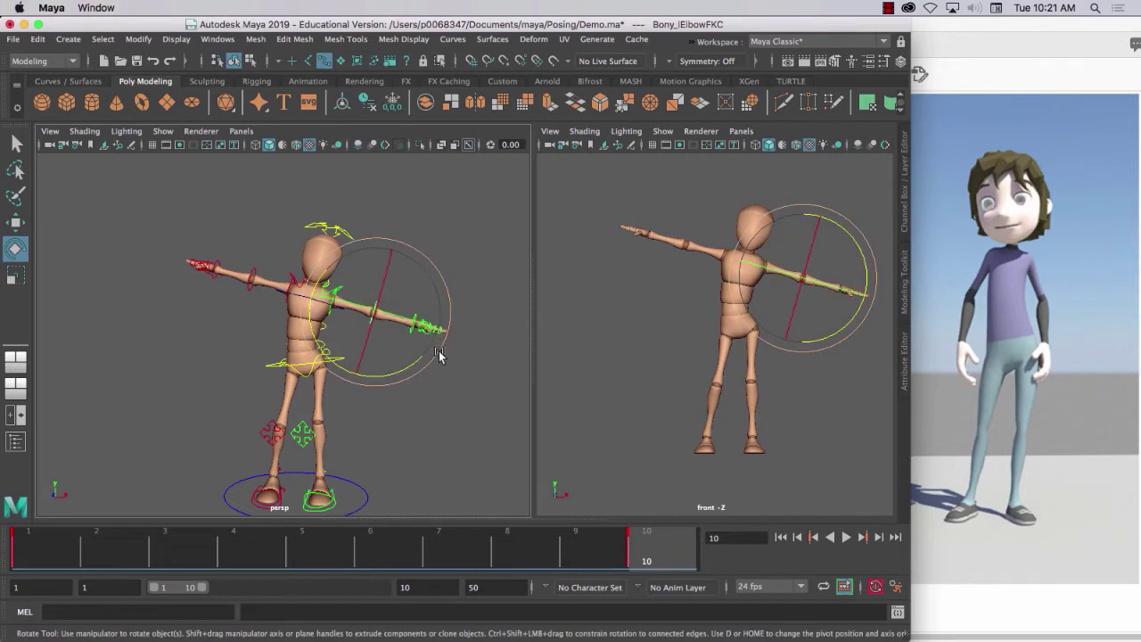
mouse_move(442, 354)
left_mouse_down()
mouse_move(426, 370)
mouse_move(429, 355)
left_mouse_up()
key("z")
left_click(348, 342)
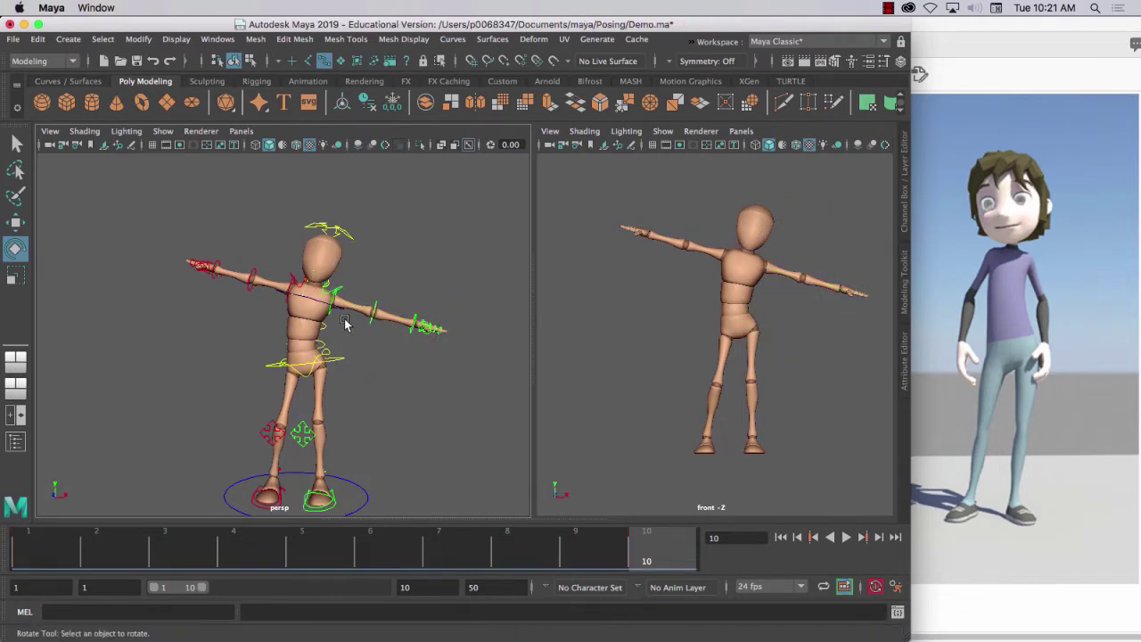
left_click(335, 305)
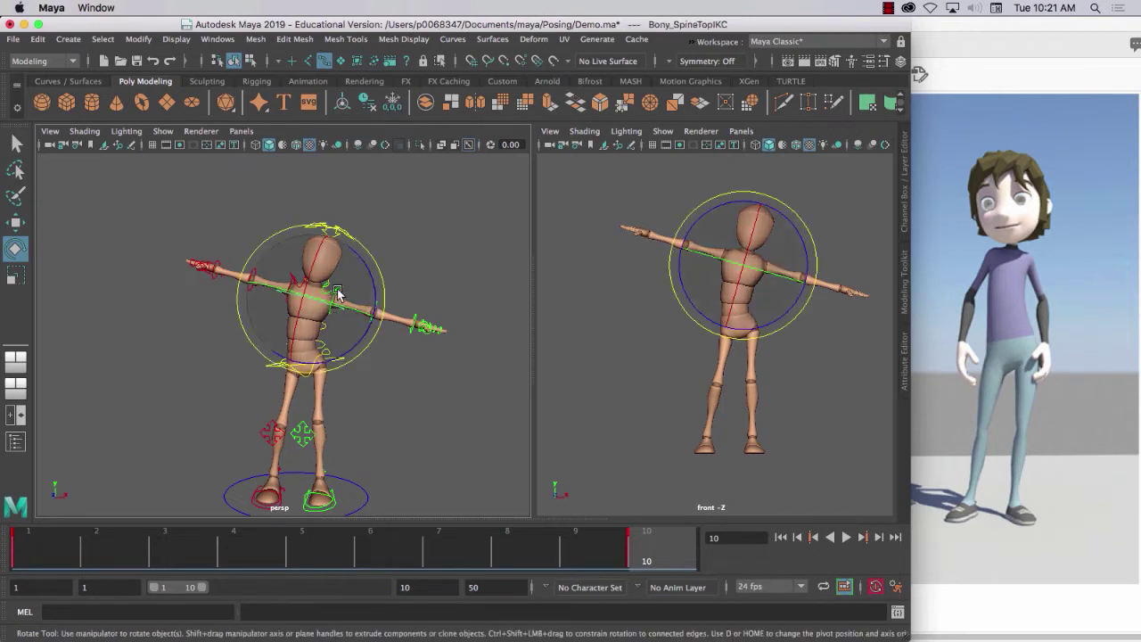
left_click_drag(324, 266, 281, 276)
key("ctrl+z")
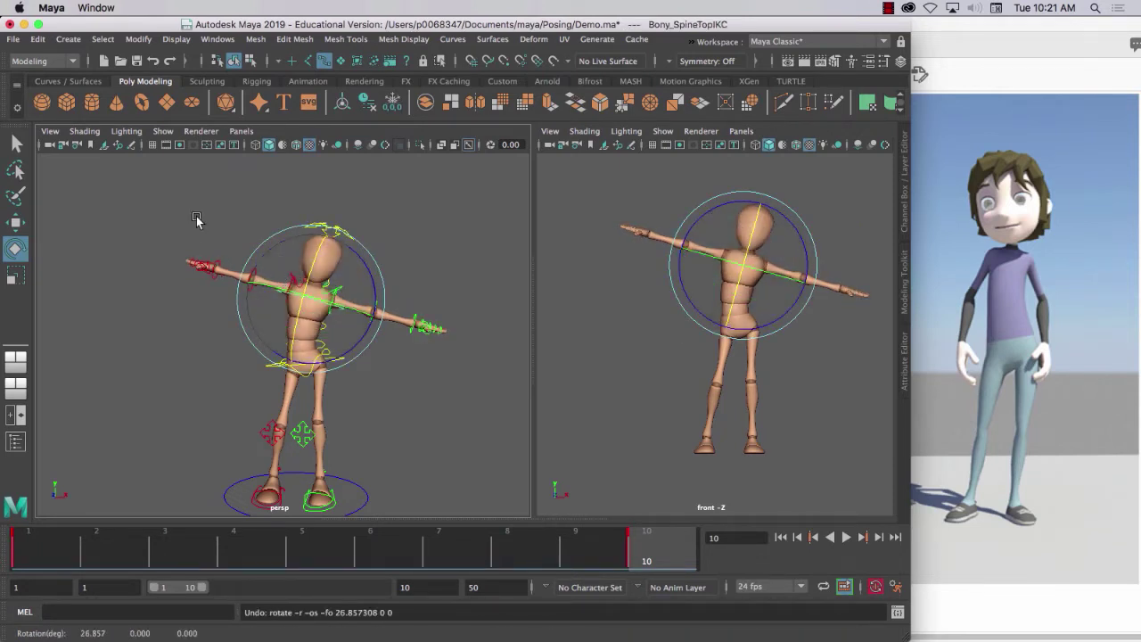
- Lower the left arm by rotating Bony_lShoulderFKC to 39.144/0/-43.813
left_click(194, 216)
left_click(337, 299)
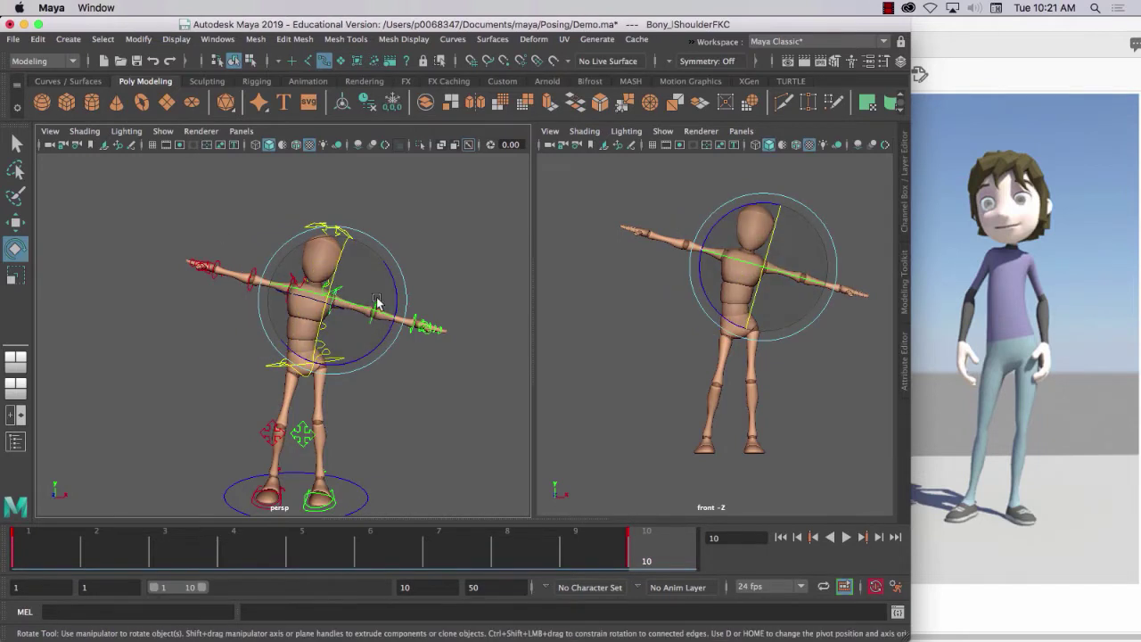
left_click_drag(392, 283, 385, 330)
left_click_drag(378, 273, 348, 308)
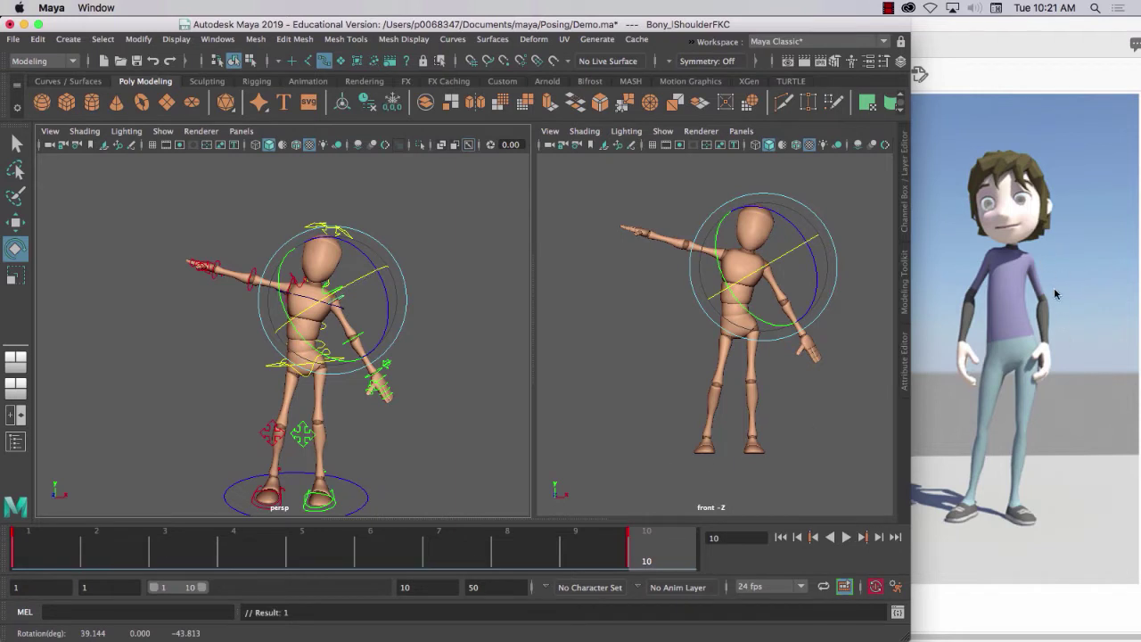
- Bend Bony_lElbowFKC to -19.769
left_click(435, 397)
left_click_drag(424, 367, 364, 369, "alt")
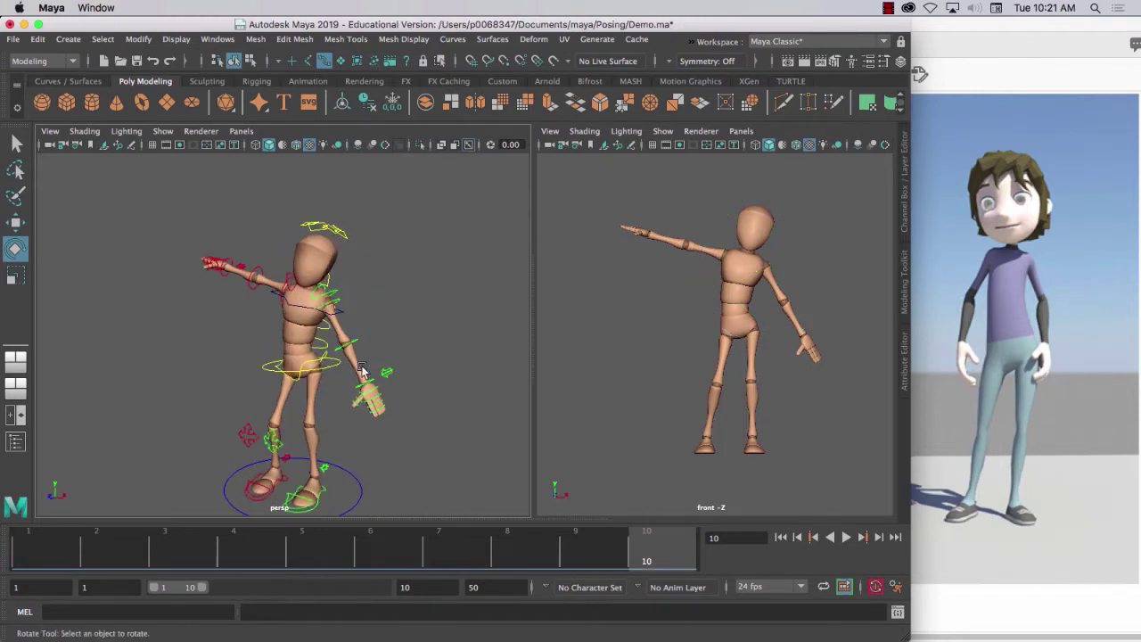
left_click(353, 347)
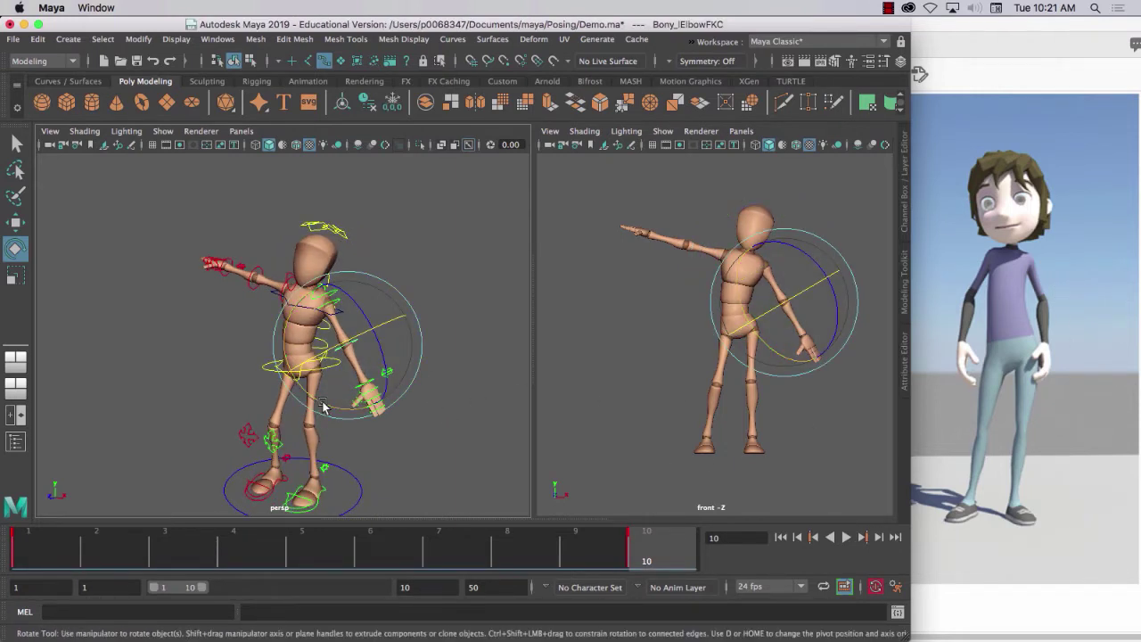
left_click_drag(321, 407, 306, 396)
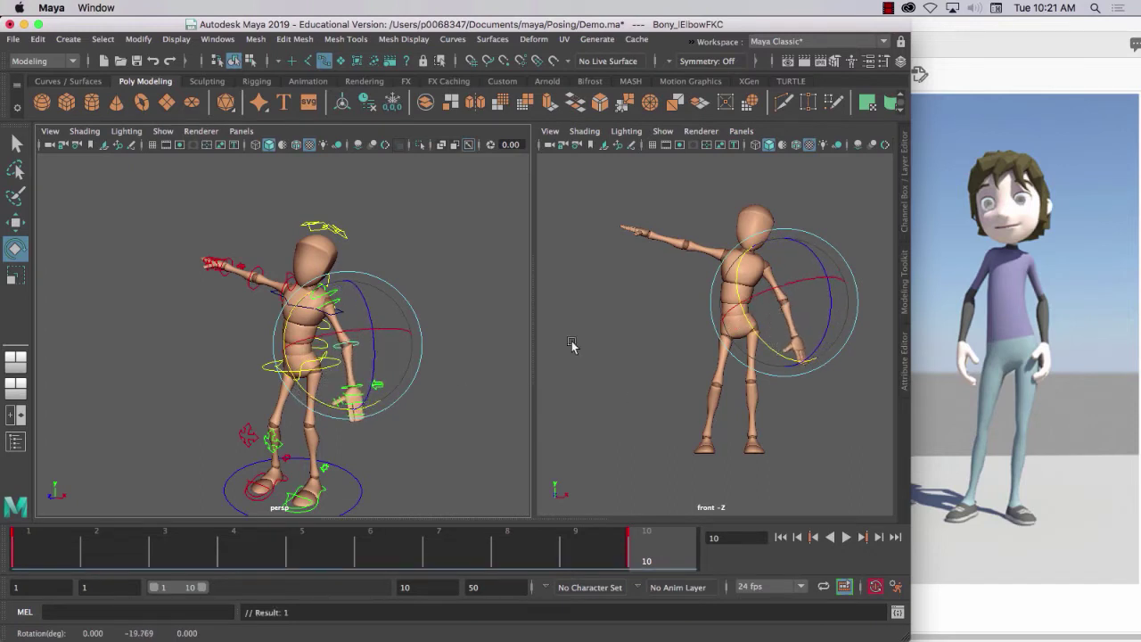
left_click_drag(162, 381, 223, 392, "alt")
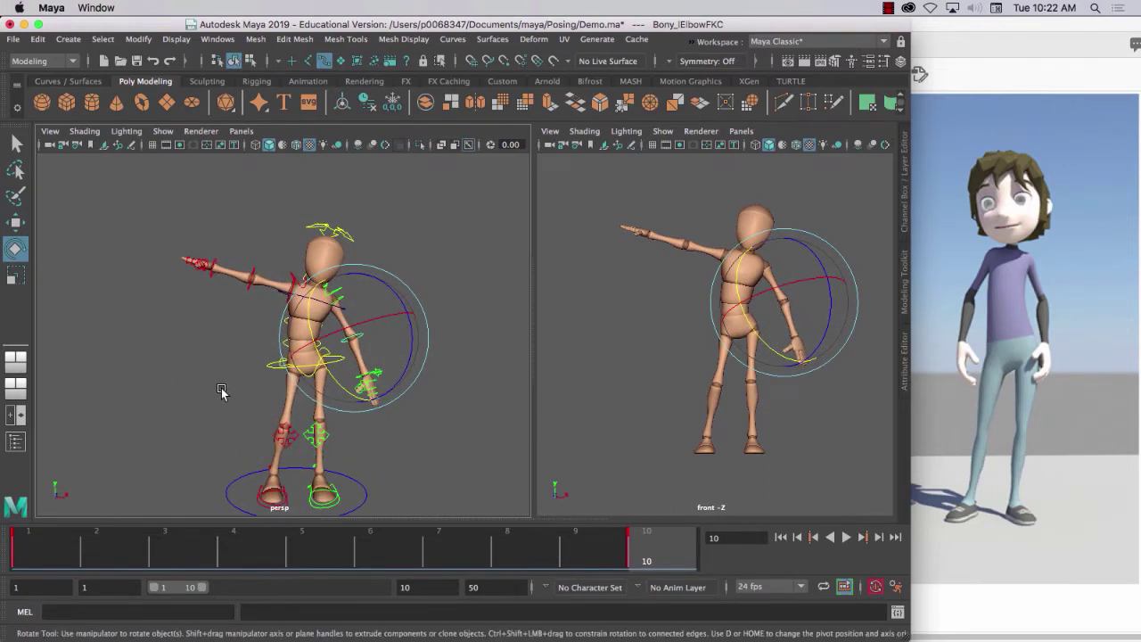
left_click(207, 331)
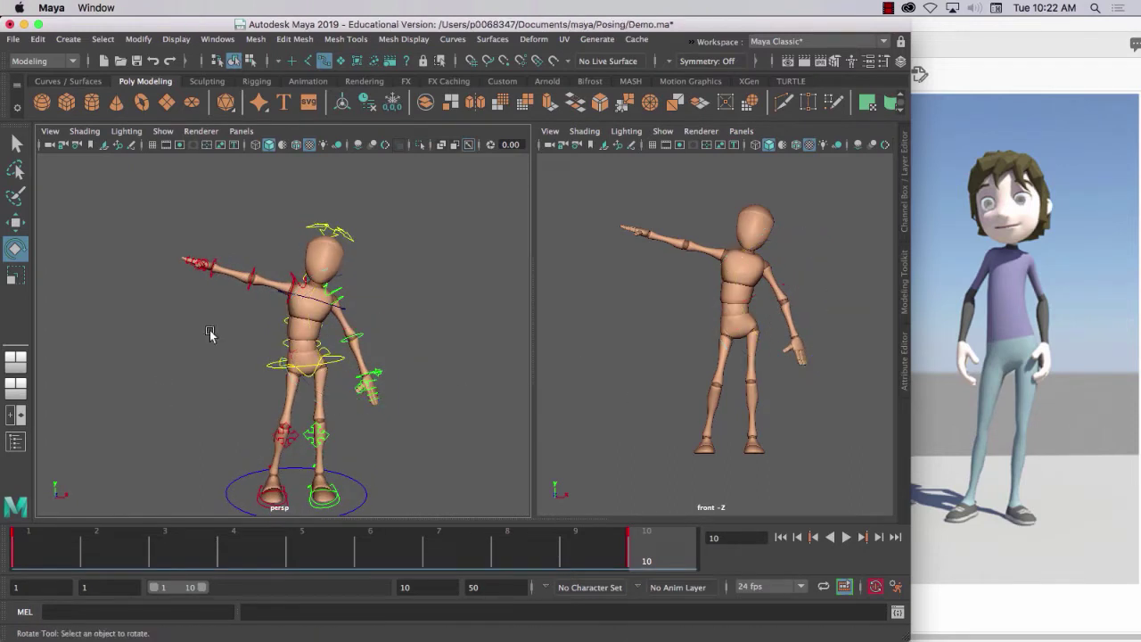
- Rotate the left shoulder further down so the arm hangs close to the body
left_click(339, 304)
left_click_drag(391, 297, 385, 325)
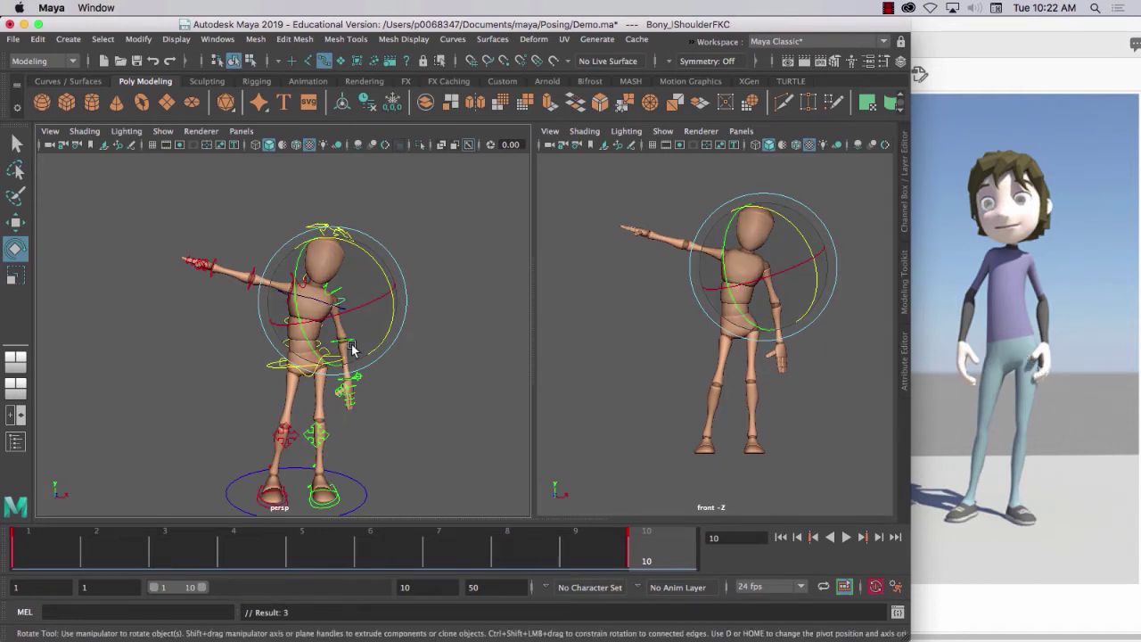
scroll(353, 349, "up", 3)
left_click(196, 327)
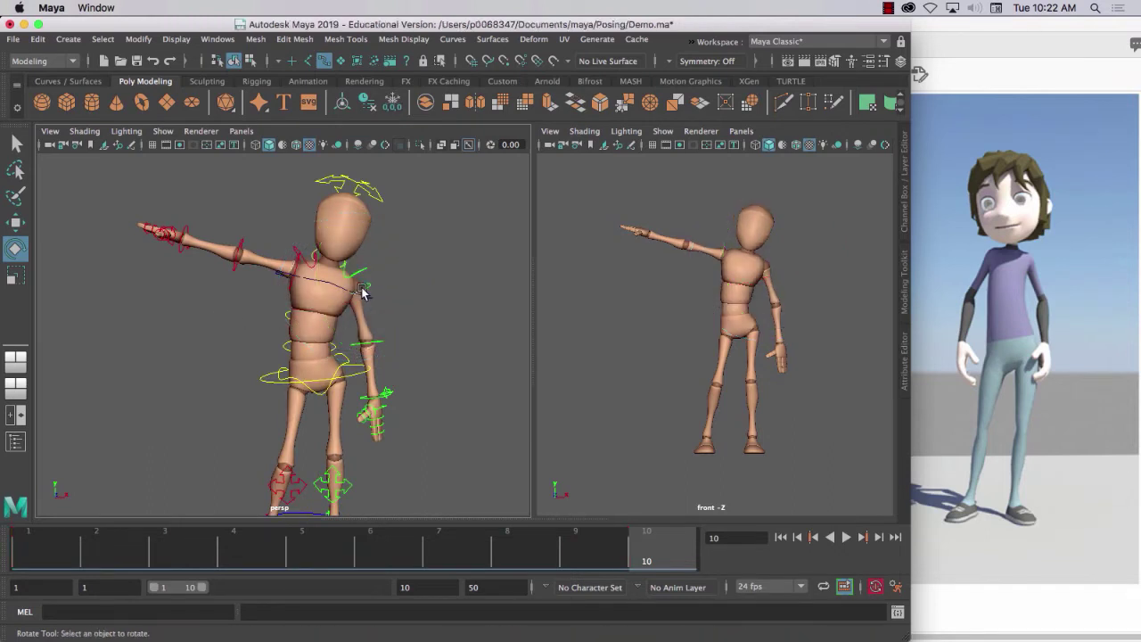
left_click(363, 293)
left_click_drag(346, 307, 333, 312)
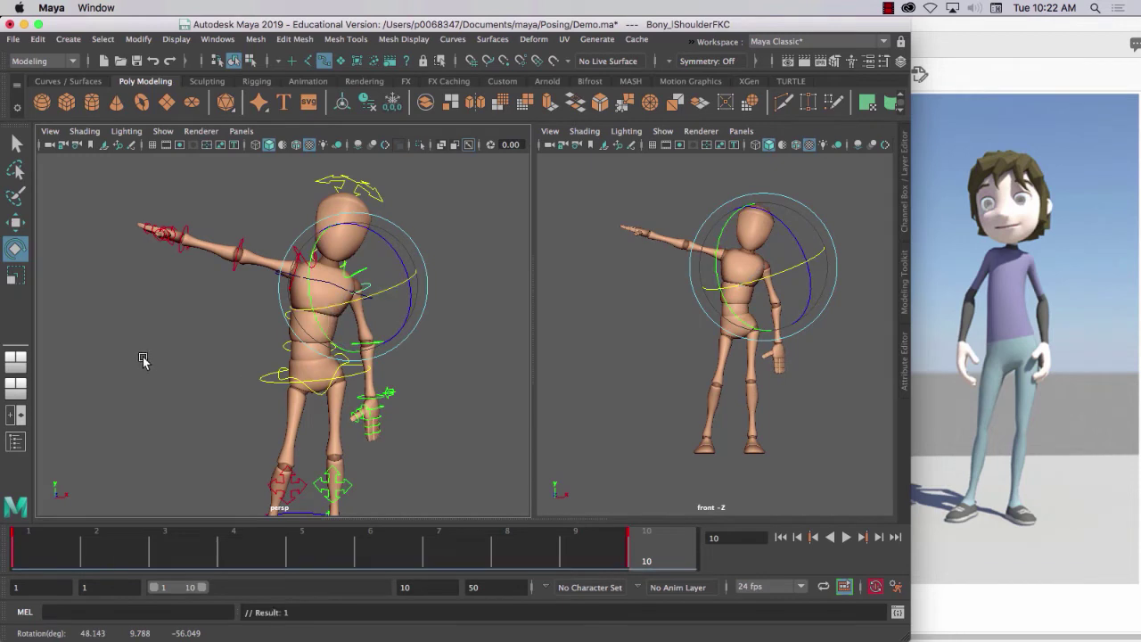
left_click(440, 382)
- Bend the elbow to -31.109, tilt the wrist to -4.453 on X, and key the wrist
left_click(365, 343)
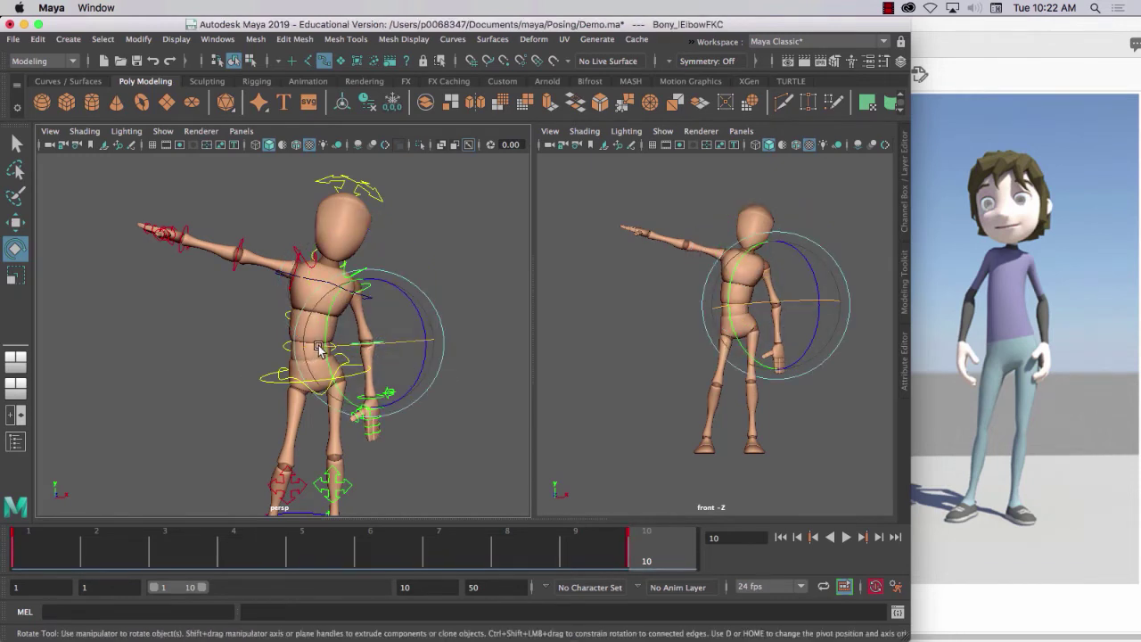
left_click_drag(326, 345, 323, 329)
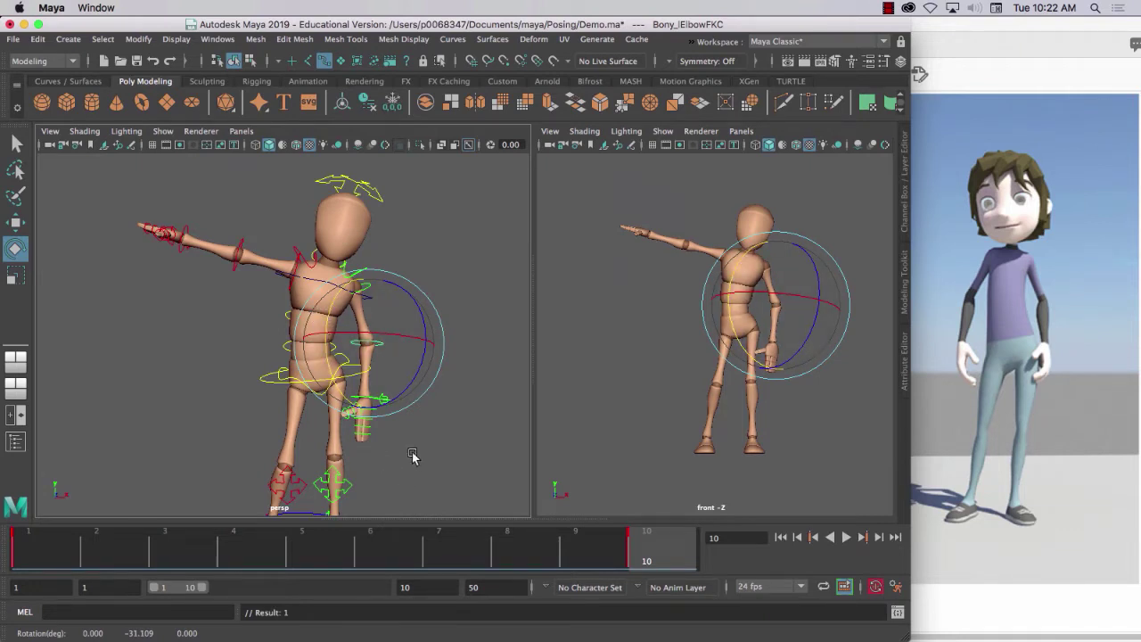
left_click(375, 402)
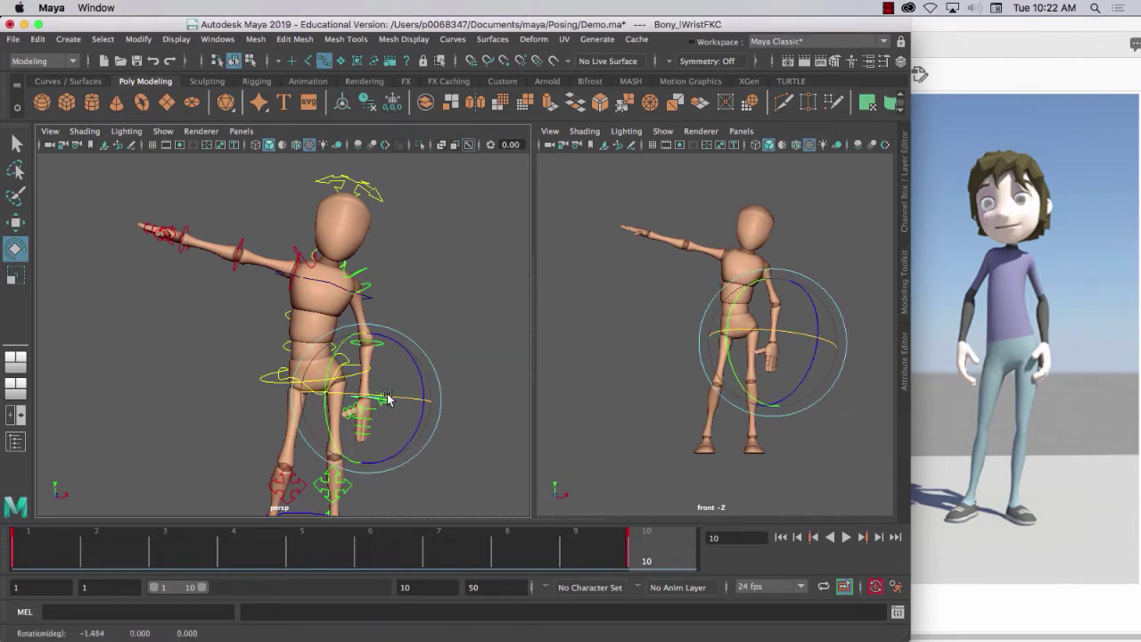
left_click_drag(389, 398, 390, 405)
key("s")
key("s")
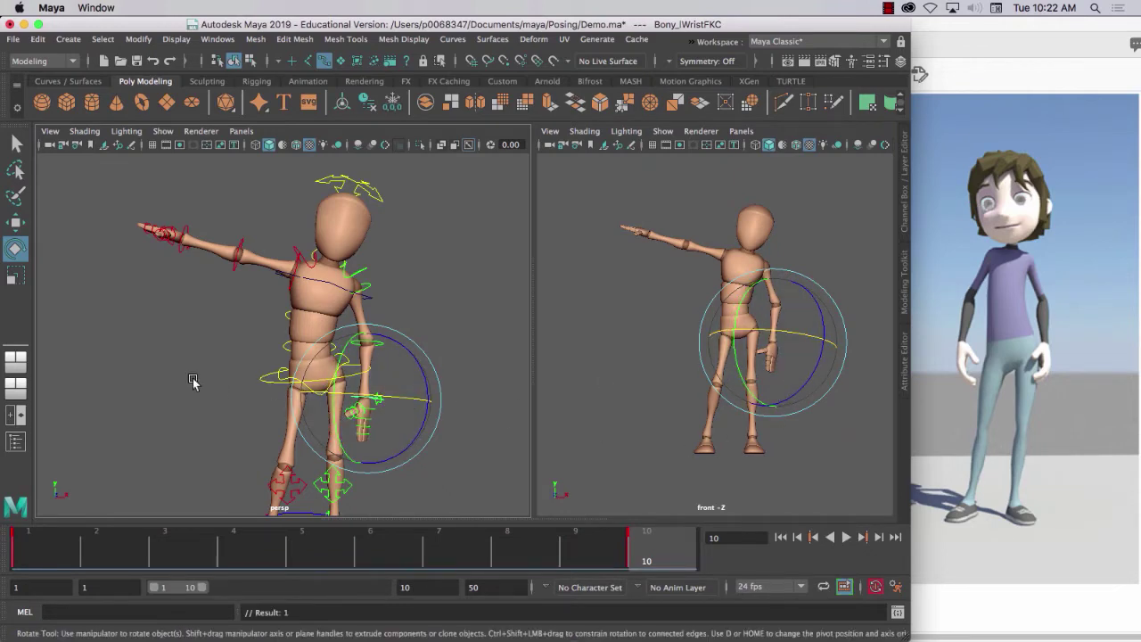
- Zoom in on the left hand and curl the finger joint controls to Rotate Z -21.6
scroll(133, 377, "up", 2)
scroll(267, 401, "up", 5)
scroll(288, 402, "up", 3)
scroll(117, 284, "up", 5)
middle_click_drag(118, 284, 123, 229, "alt")
key("q")
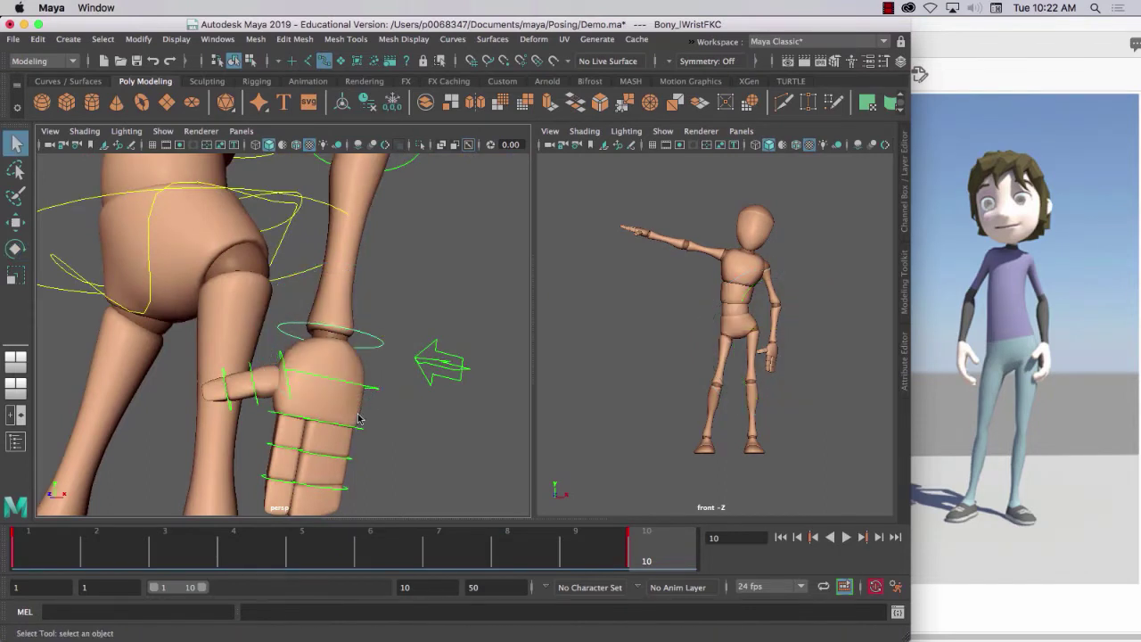
left_click(339, 385)
left_click(312, 502)
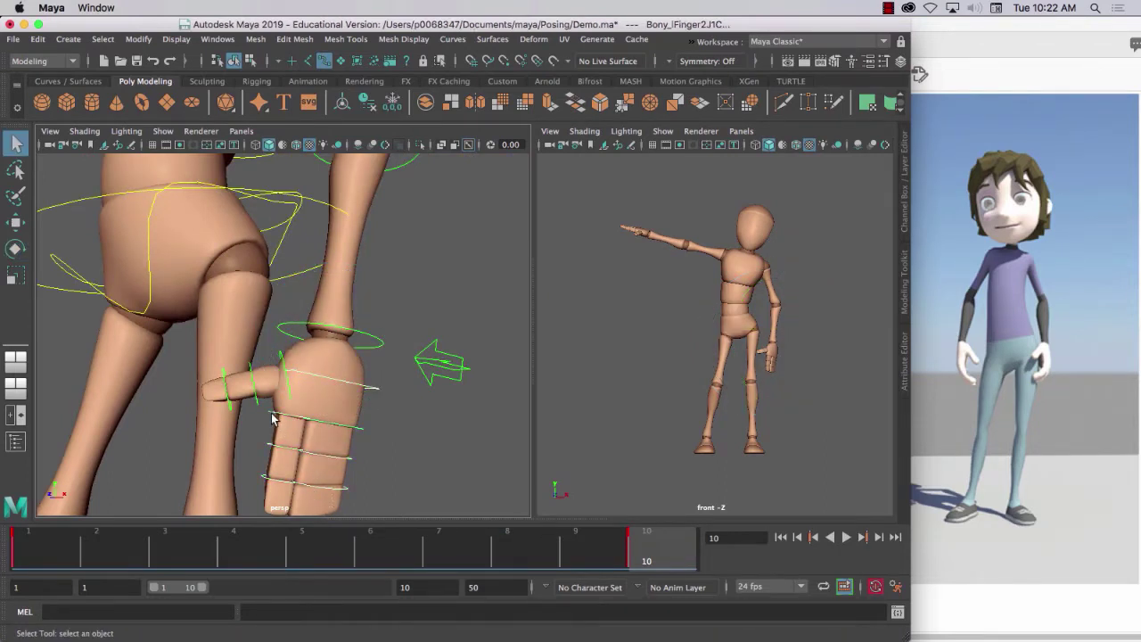
left_click_drag(267, 435, 314, 470)
key("e")
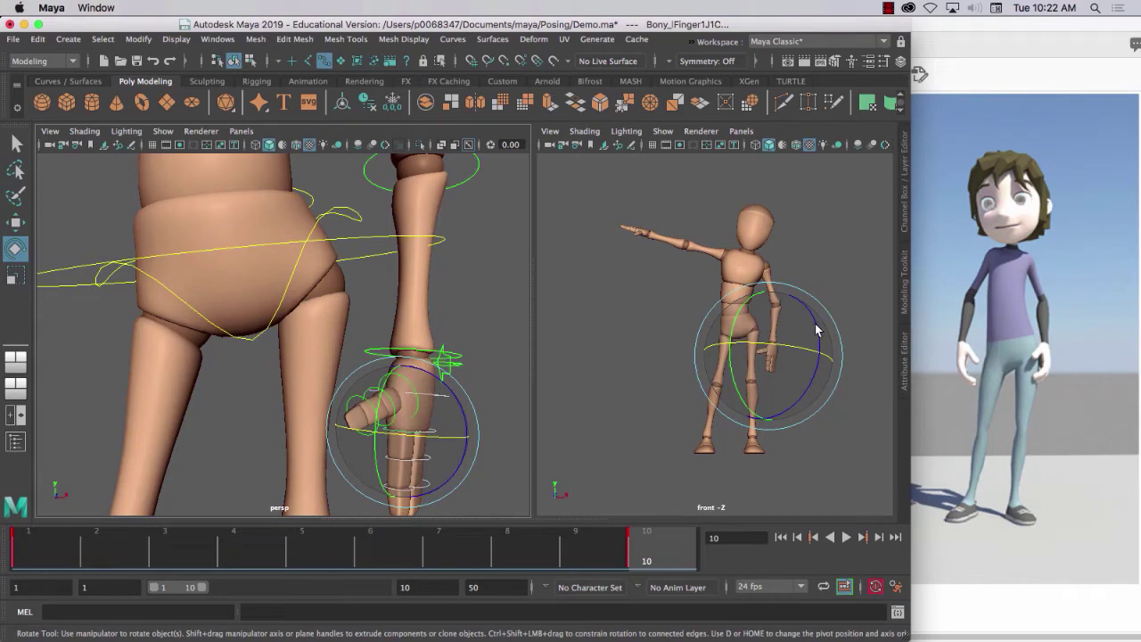
left_click_drag(816, 330, 822, 371)
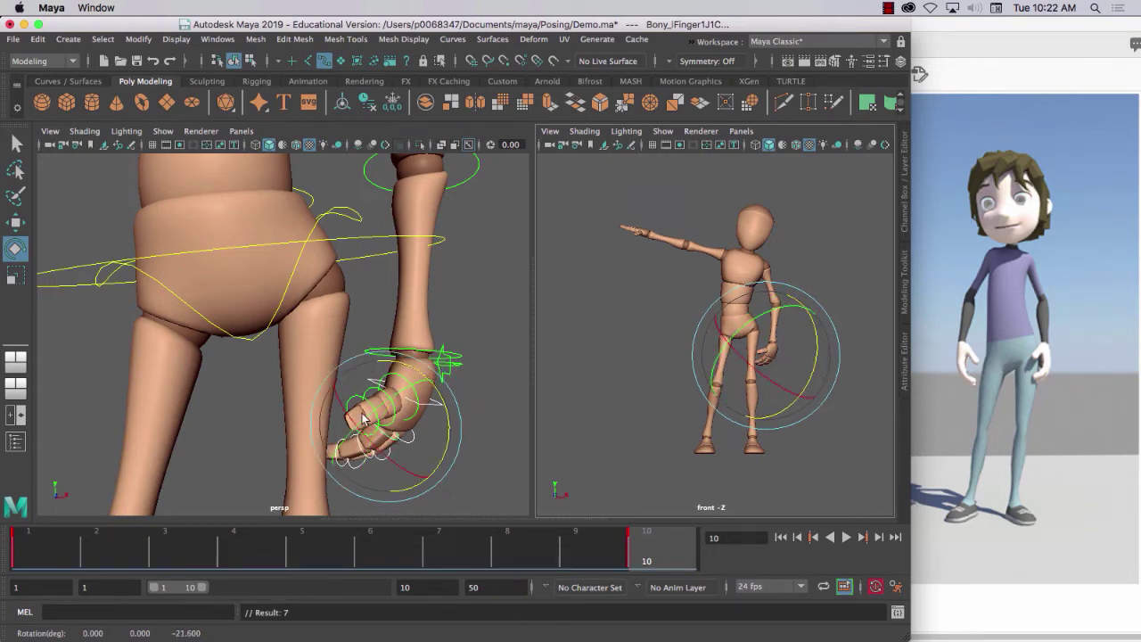
- Bend Bony_lWristFKC to -17.902/2.940/9.021
mouse_move(342, 418)
left_mouse_down("alt")
mouse_move(331, 402)
mouse_move(339, 408)
left_mouse_up("alt")
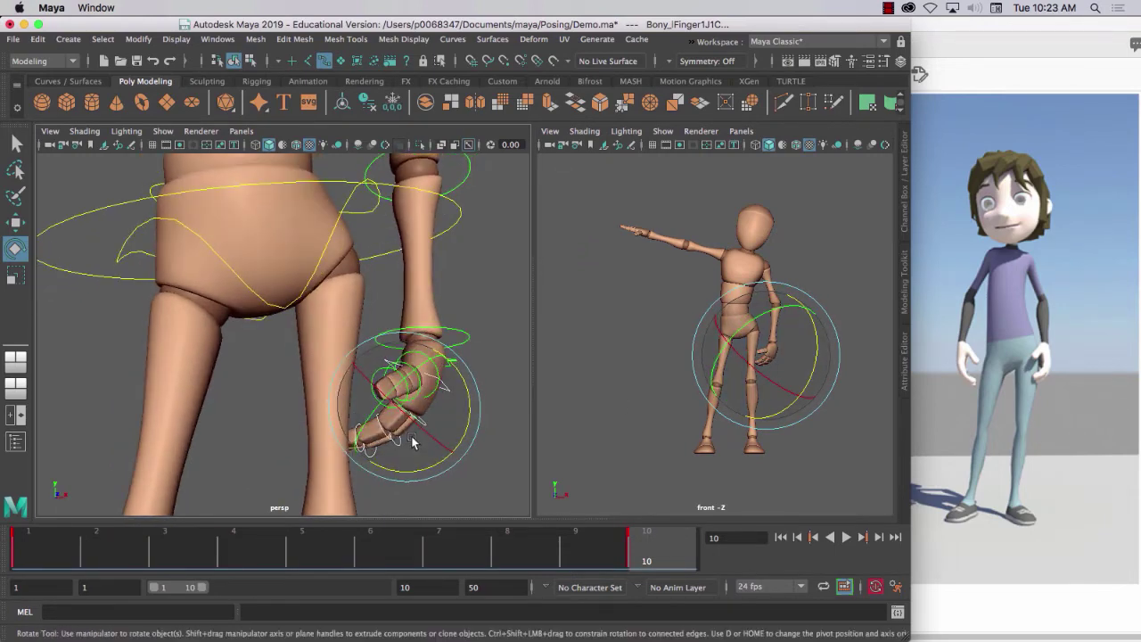
left_click(455, 334)
left_click_drag(455, 334, 464, 400)
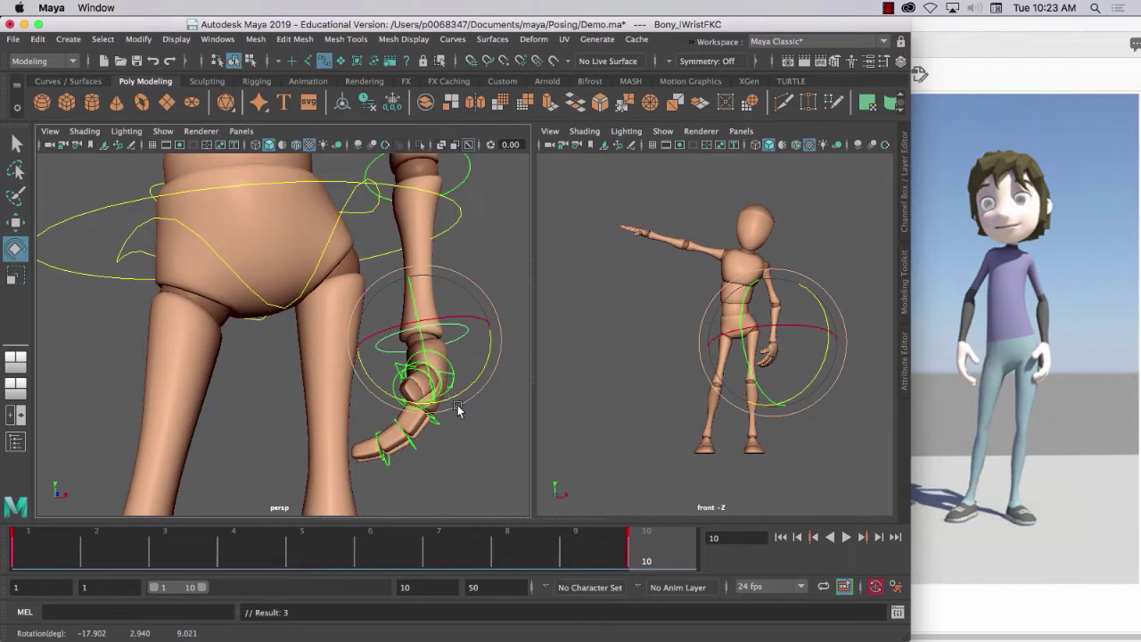
- Curl the finger joints further to Rotate Z -27.72 and key the finger pose
left_click(374, 419)
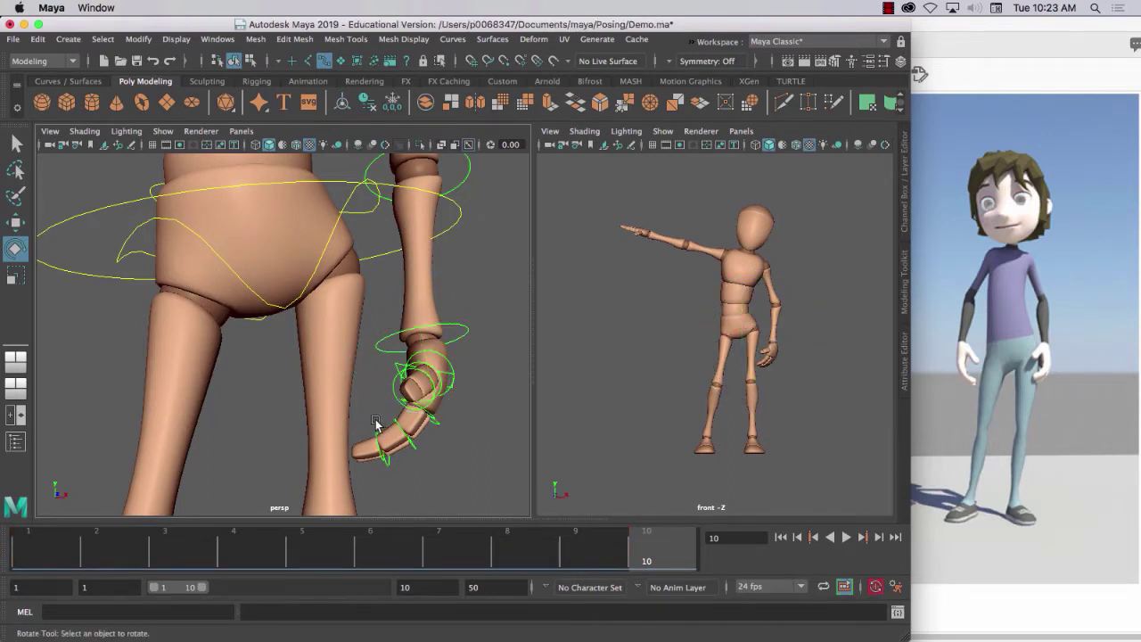
scroll(414, 410, "up", 3)
middle_click_drag(414, 416, 364, 346, "alt")
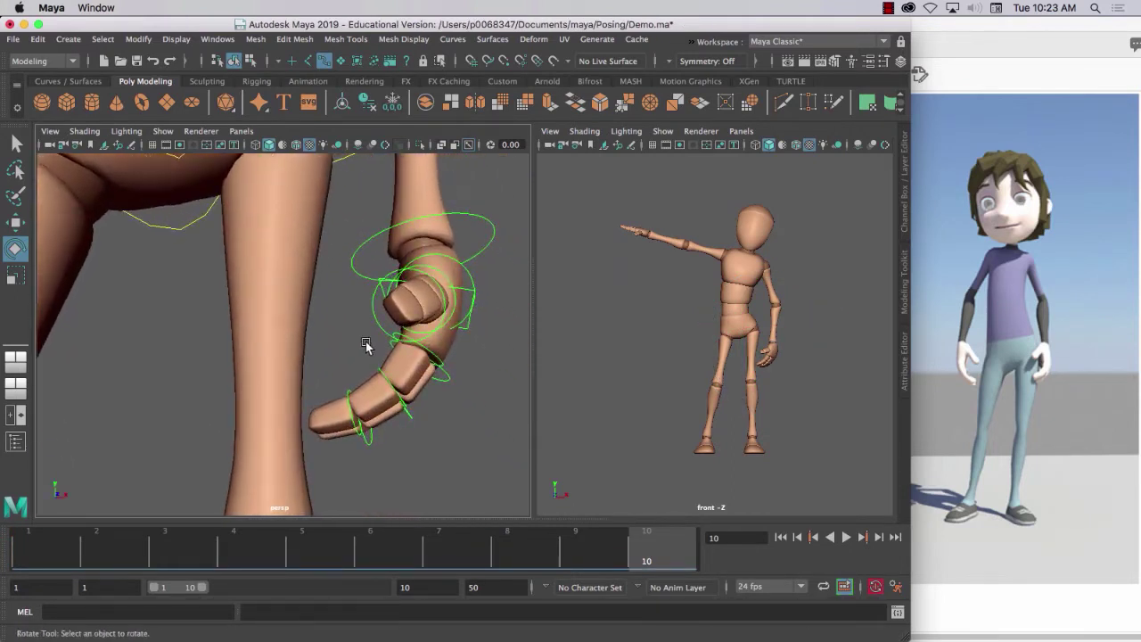
key("q")
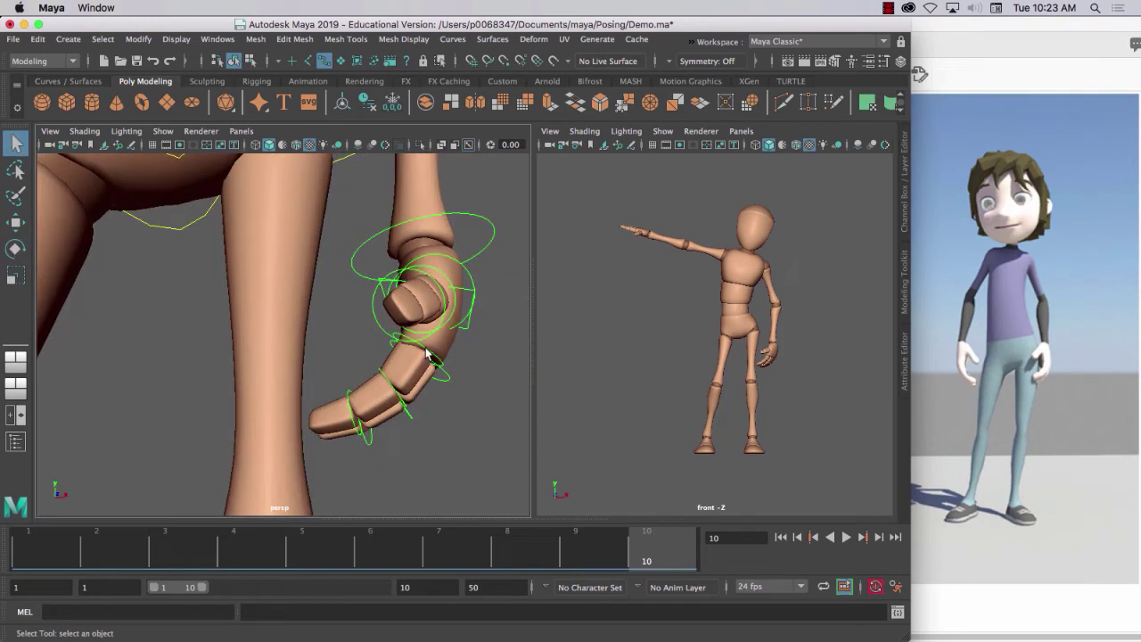
left_click(427, 355)
left_click(385, 382)
left_click(351, 407)
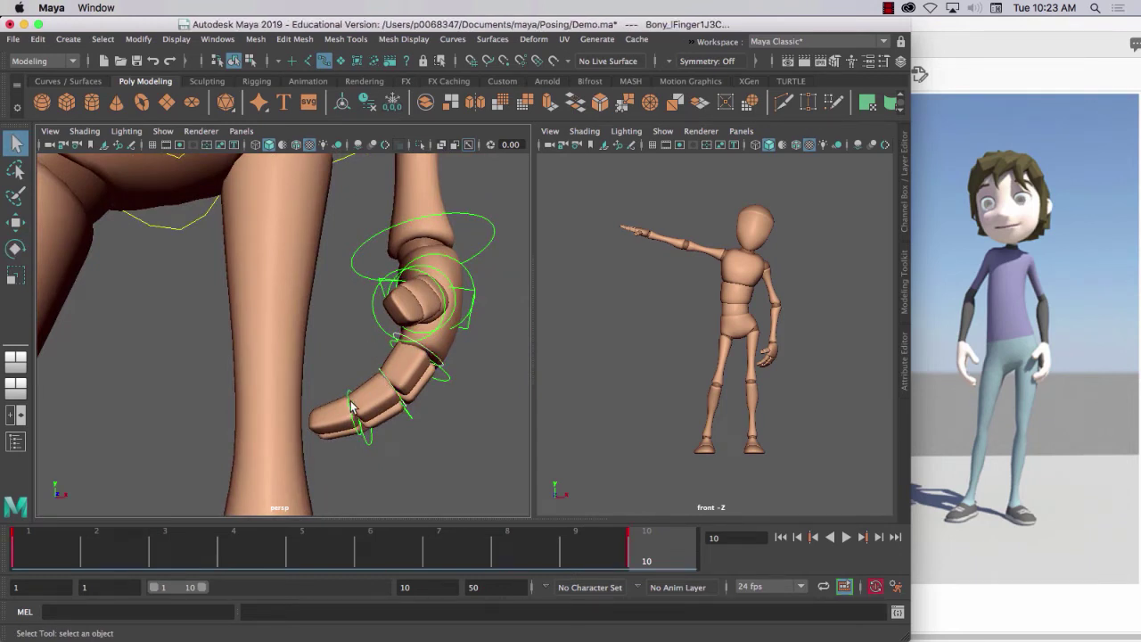
key("e")
left_click_drag(801, 385, 797, 389)
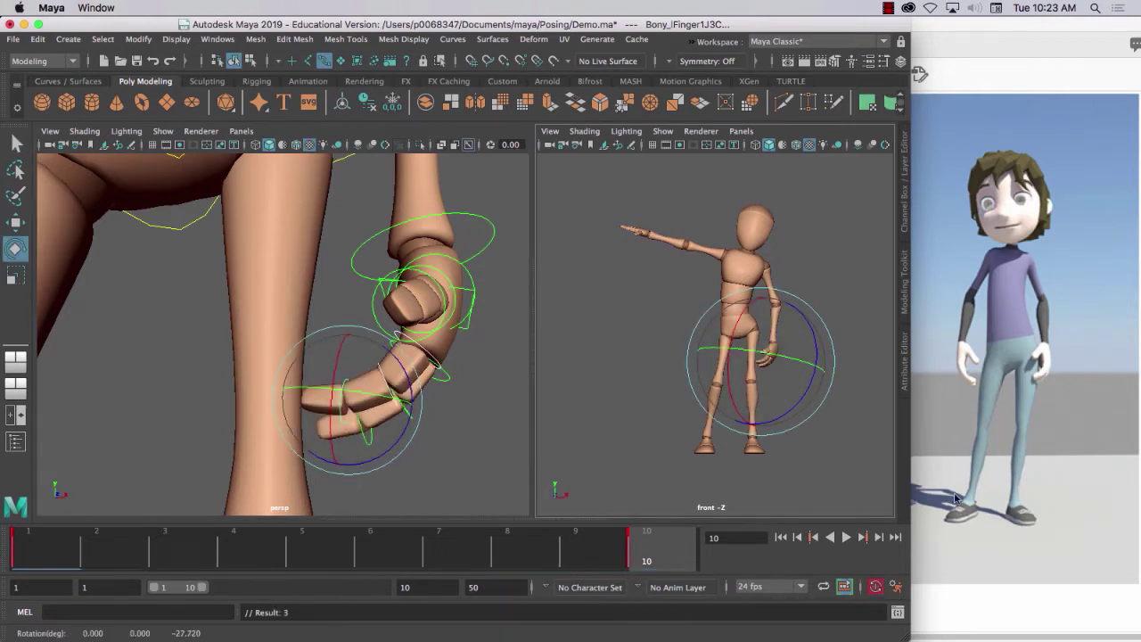
key("s")
- Bend Bony_lThumb2J2C down toward the palm to Rotate Z -16.443
left_click_drag(200, 338, 166, 311, "alt")
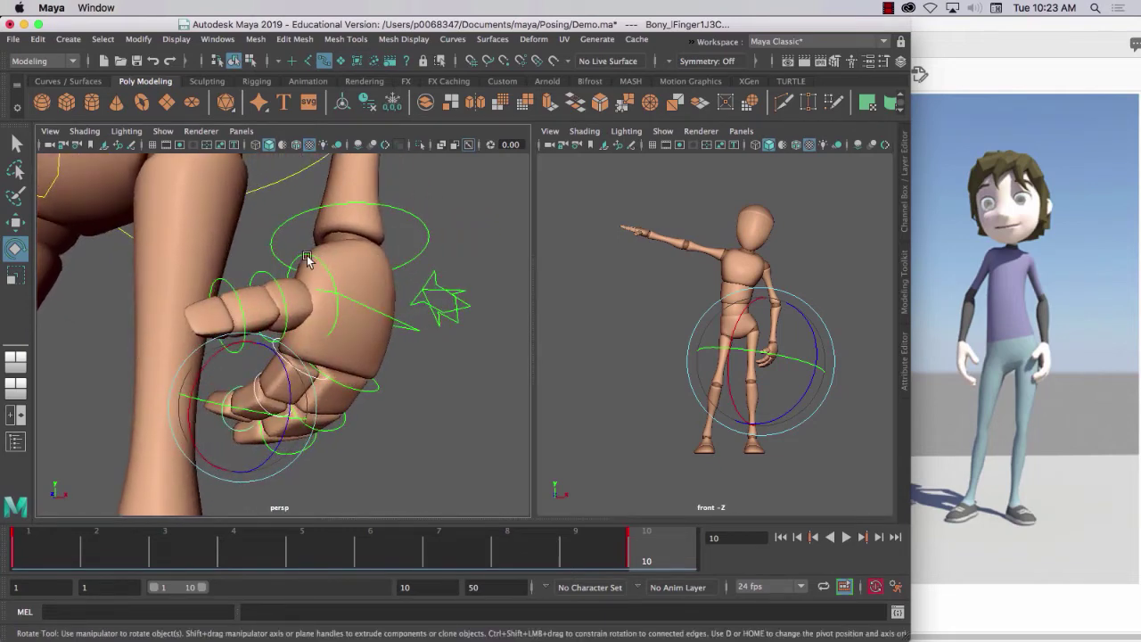
key("q")
left_click(307, 261)
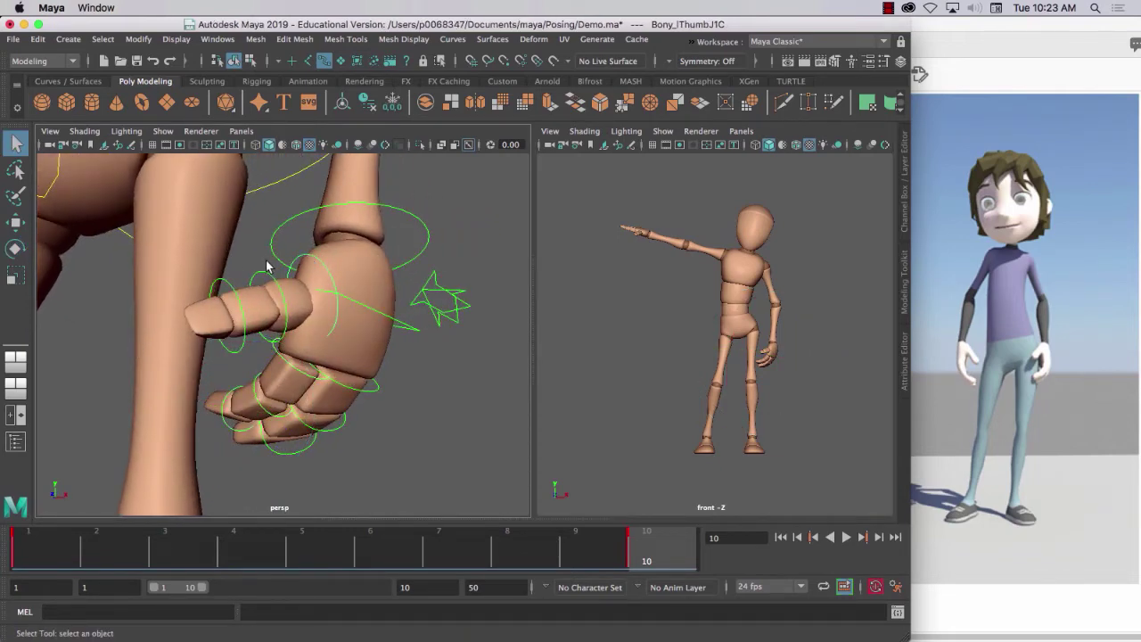
left_click(239, 287)
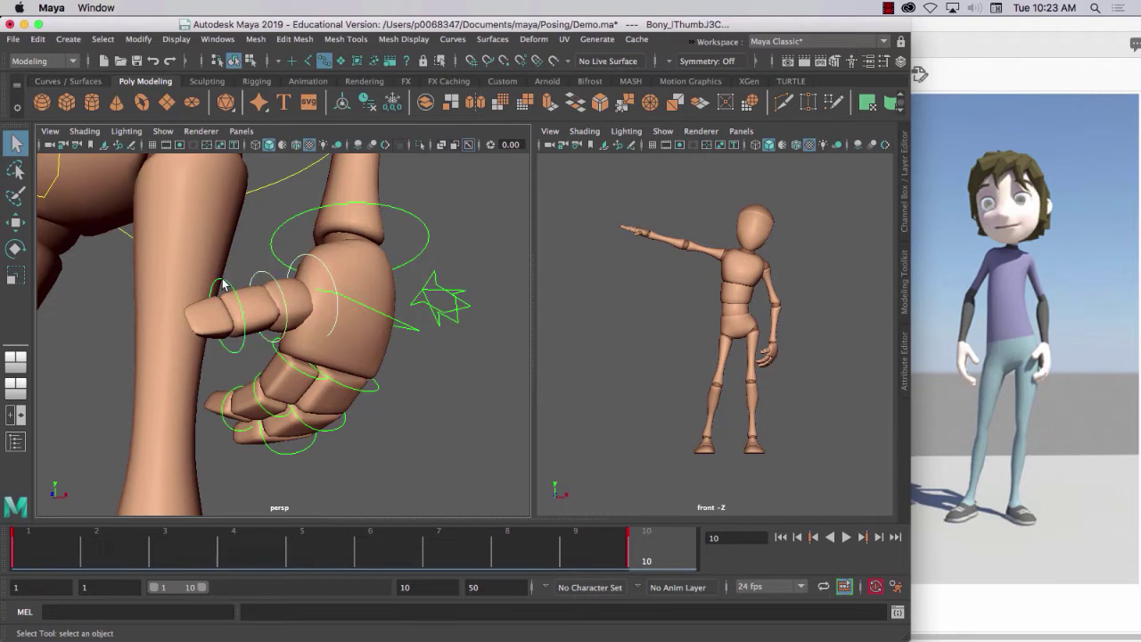
key("e")
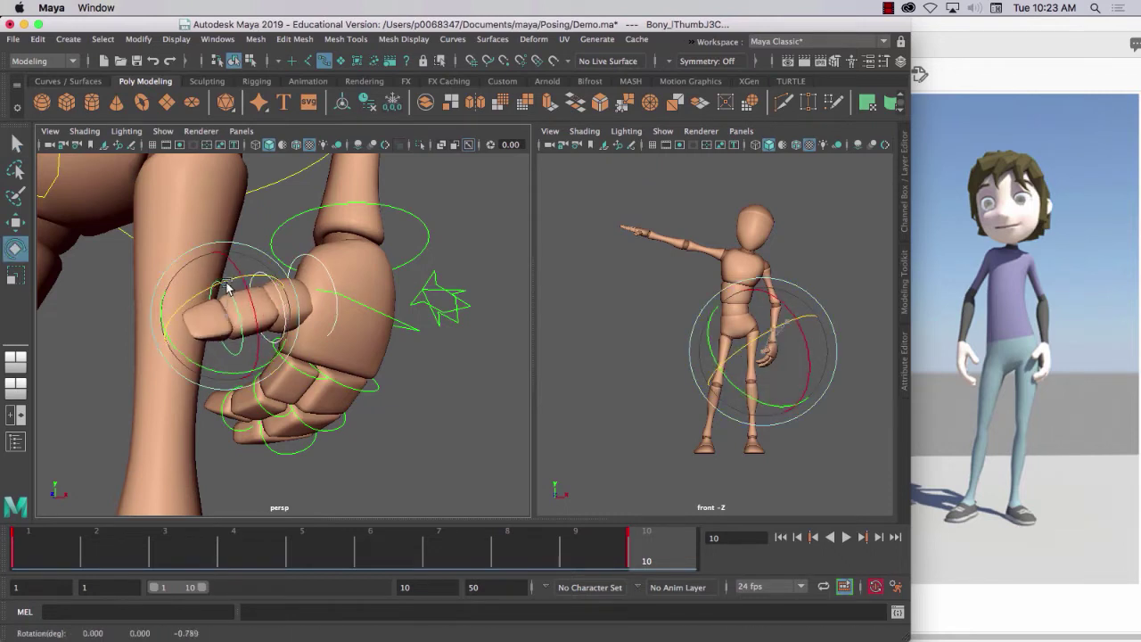
left_click_drag(225, 288, 214, 294)
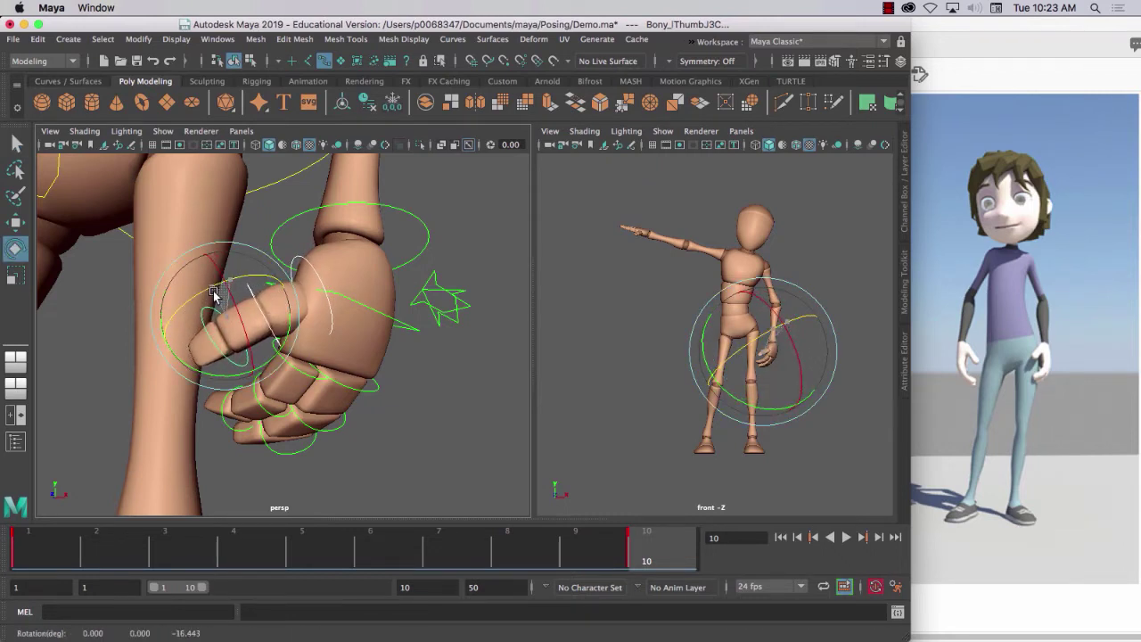
- Reframe the view on the whole character and show Bony_HeadC's channel values
scroll(461, 251, "down", 5)
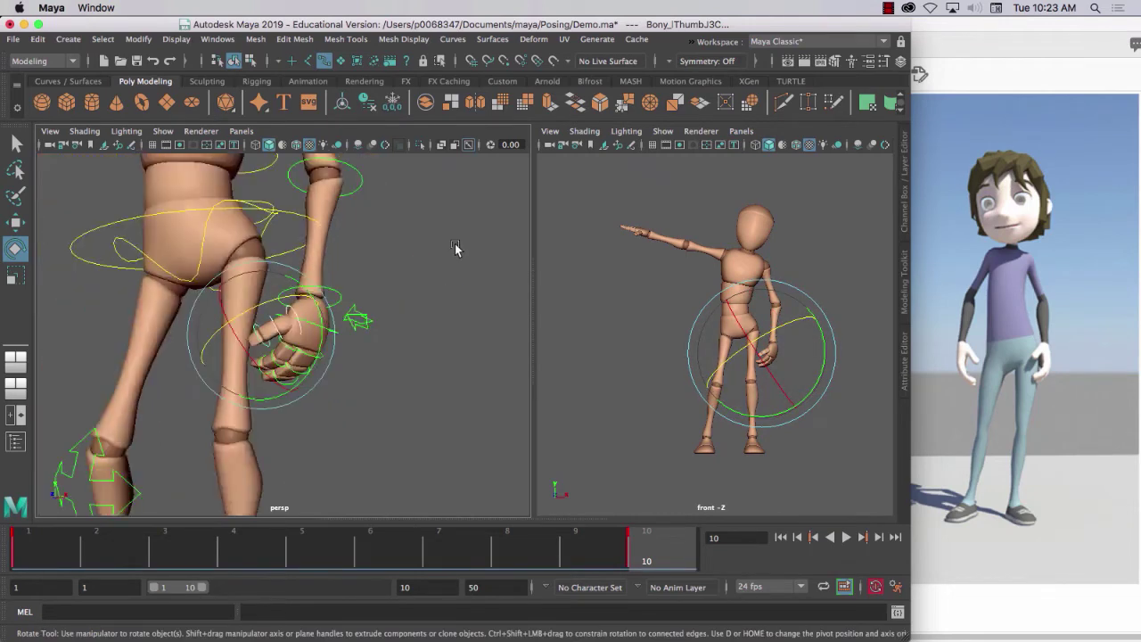
scroll(456, 249, "down", 3)
scroll(441, 245, "down", 3)
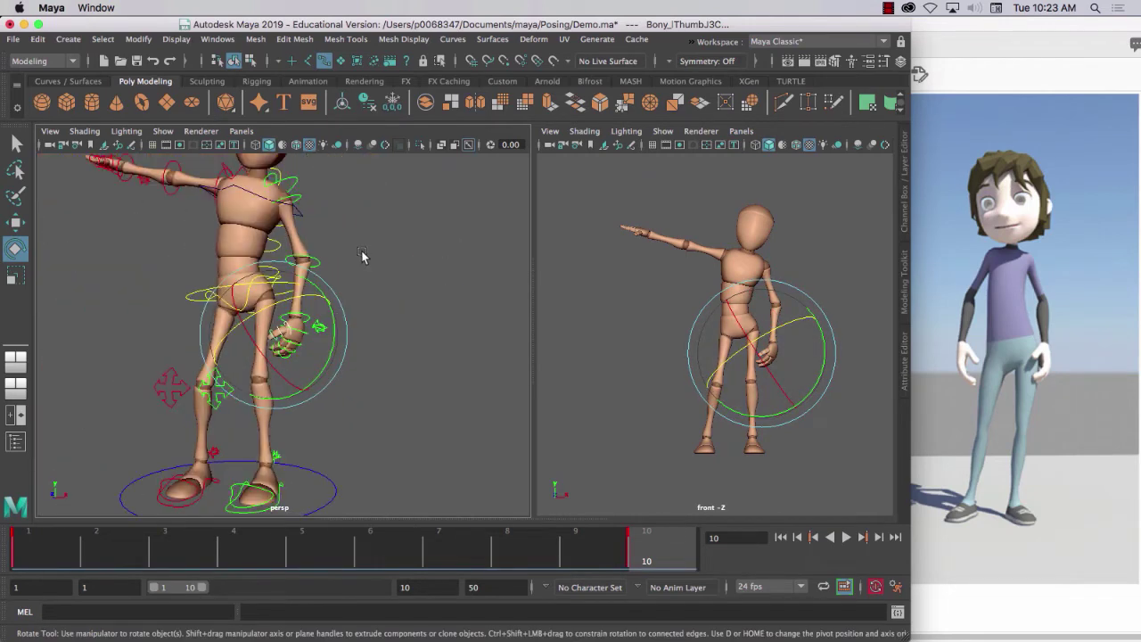
left_click_drag(361, 257, 390, 266, "alt")
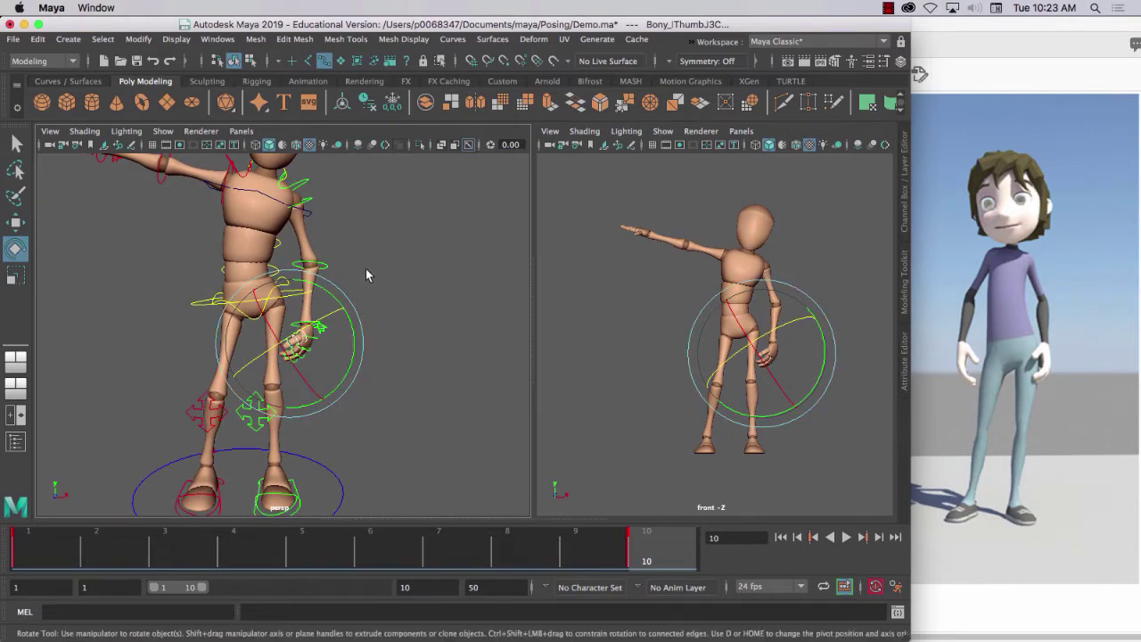
left_click(369, 273)
scroll(284, 299, "down", 3)
middle_click_drag(287, 301, 308, 303, "alt")
scroll(973, 303, "up", 1)
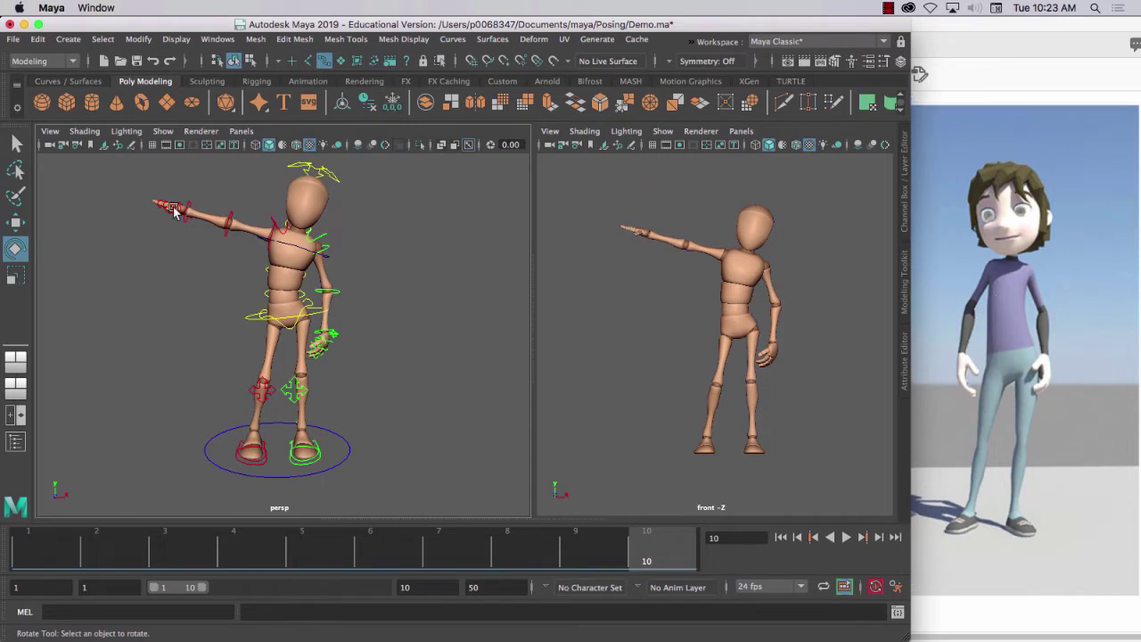
left_click(301, 164)
left_click(906, 183)
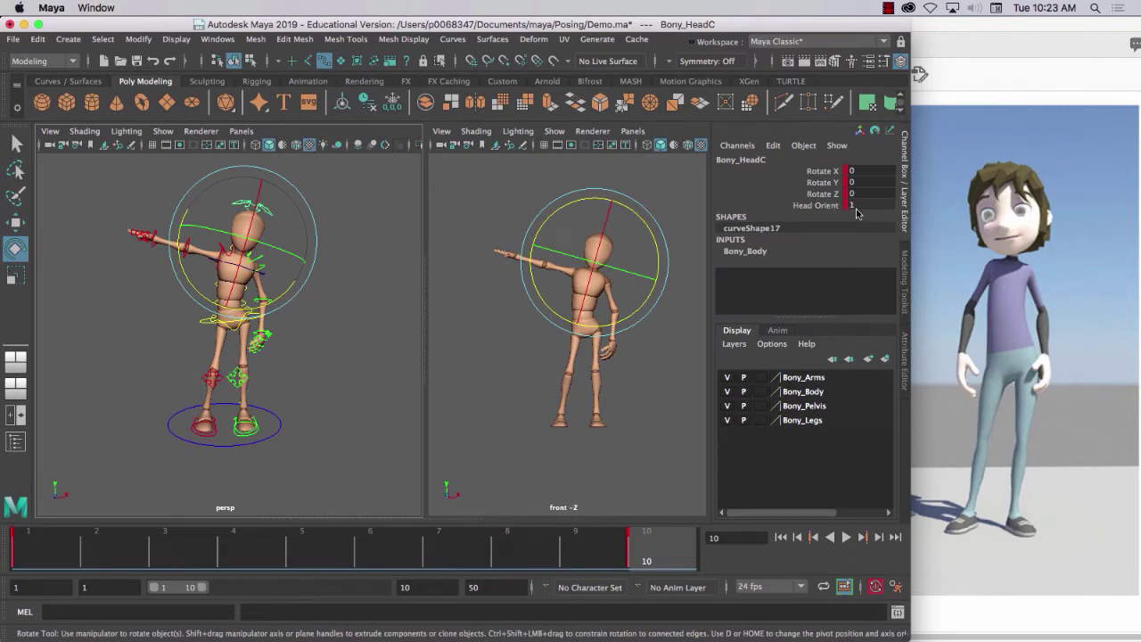
- Try rotating the chest control twice, undoing it each time
left_click(193, 232)
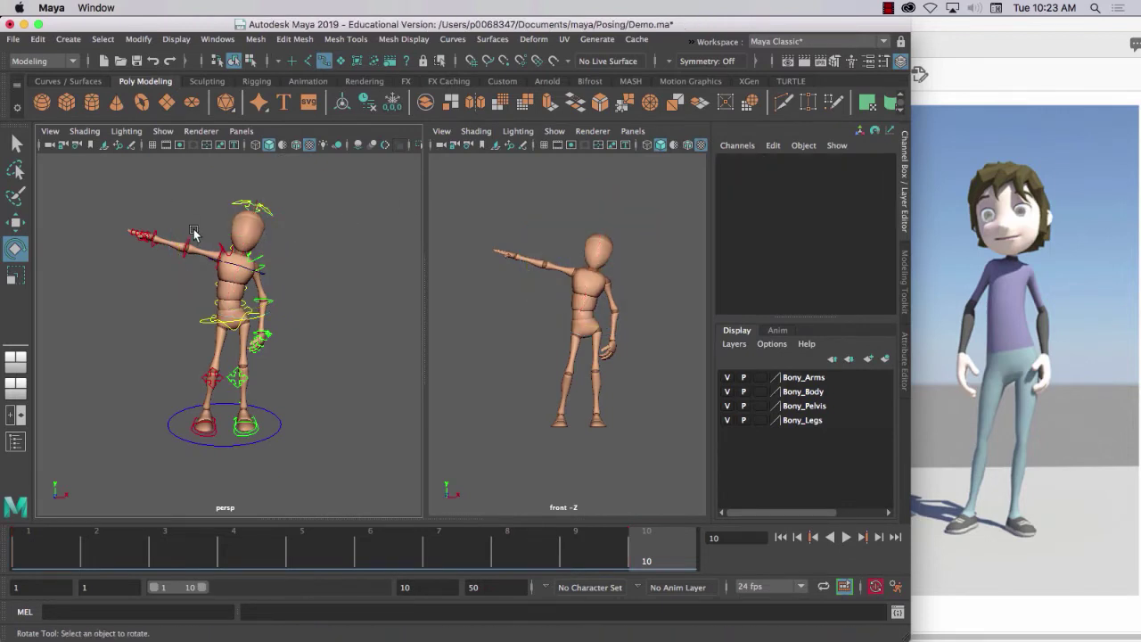
left_click(228, 267)
left_click_drag(194, 260, 172, 223)
key("ctrl+z")
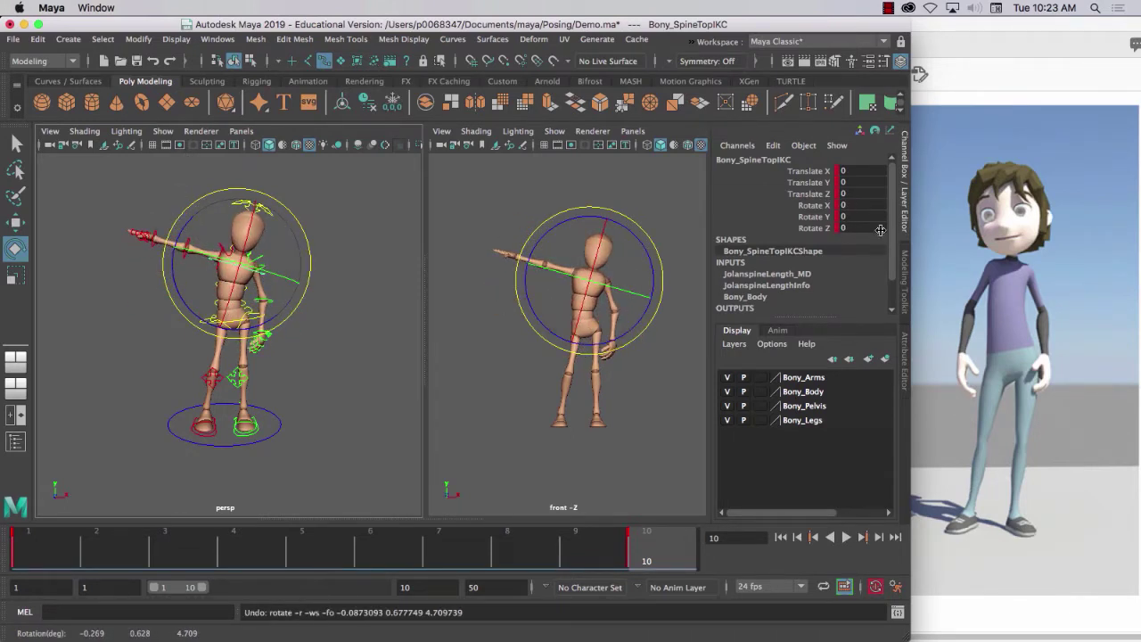
left_click(193, 173)
left_click(237, 200)
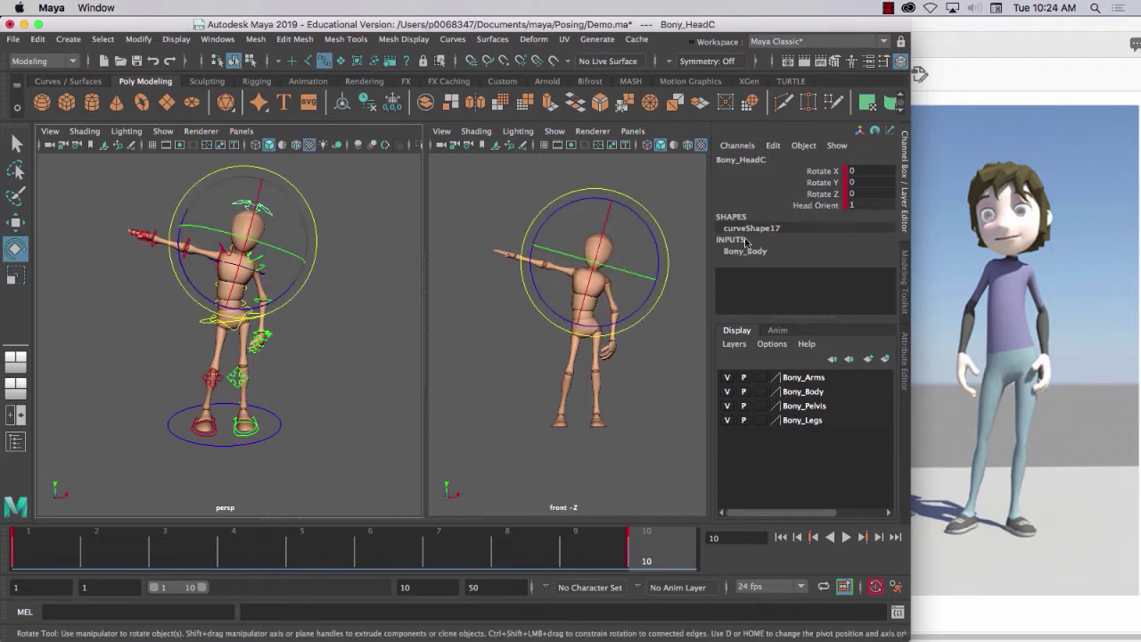
double_click(873, 204)
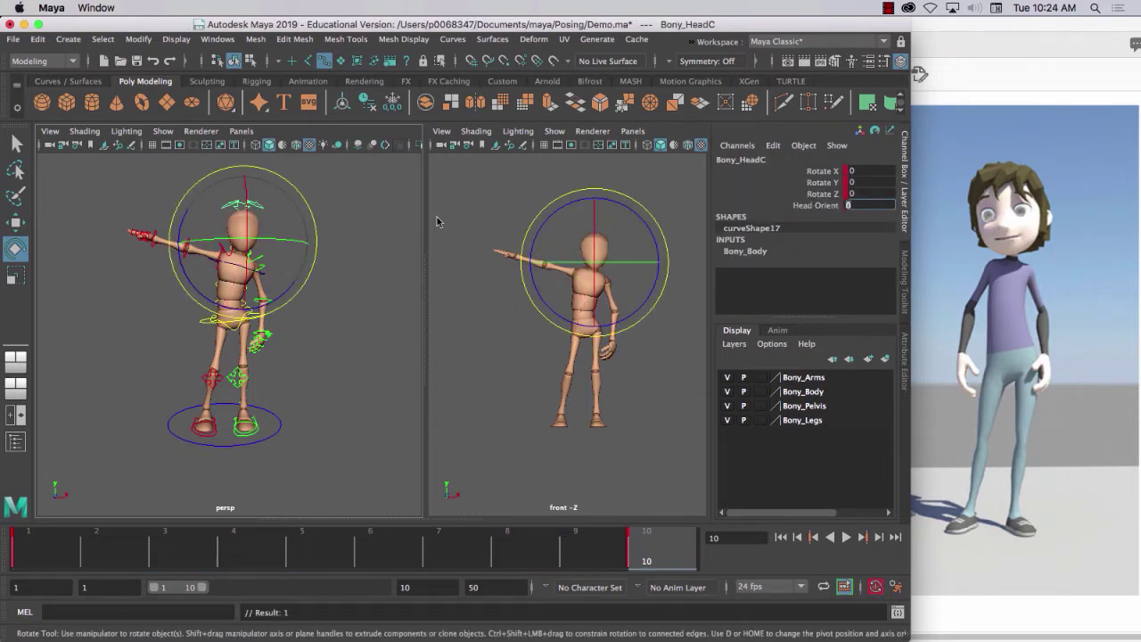
left_click(312, 323)
left_click(234, 264)
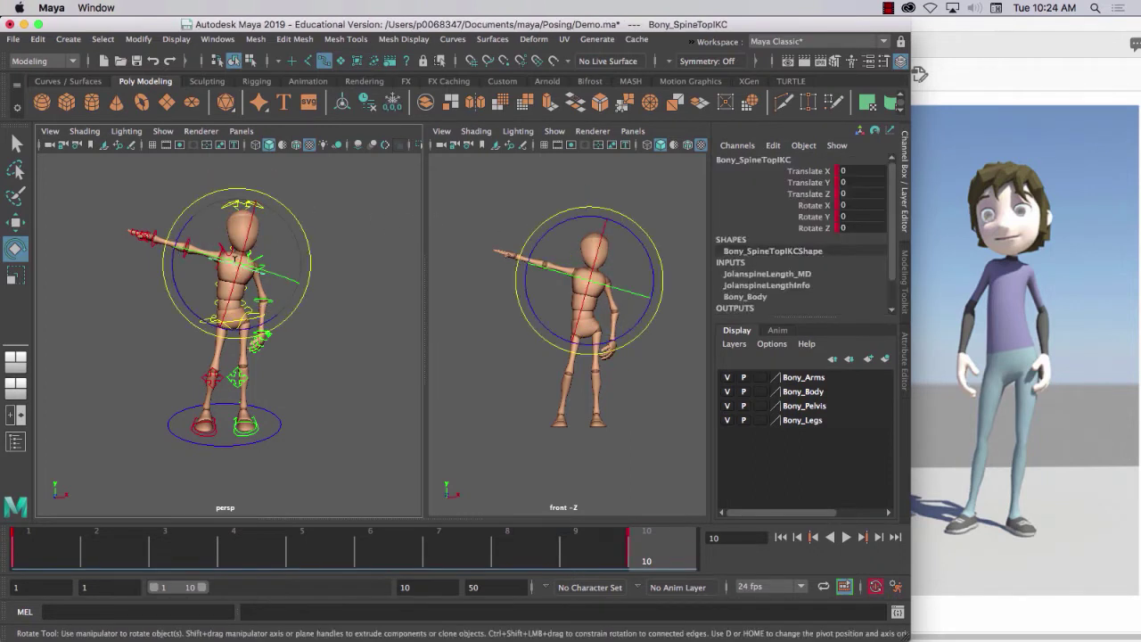
left_click_drag(198, 207, 177, 161)
key("ctrl+z")
key("ctrl+z")
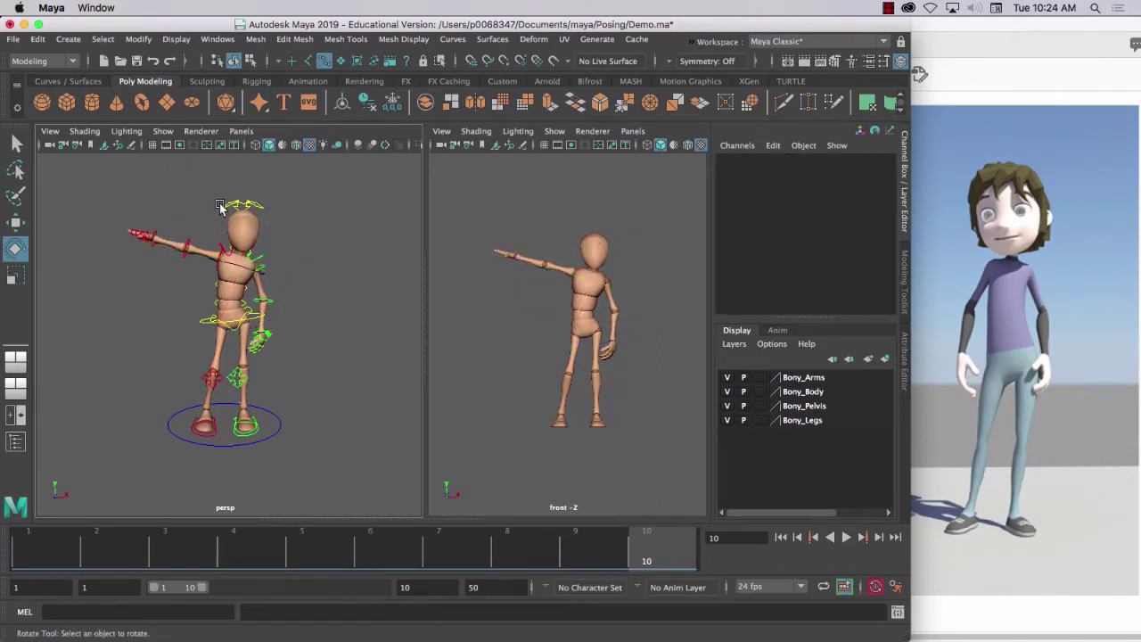
- Set Bony_HeadC's Head Orient to 1 and turn the head to Rotate Y -12.567, Z 19.362
left_click(249, 205)
left_click(856, 204)
type("1")
key("Return")
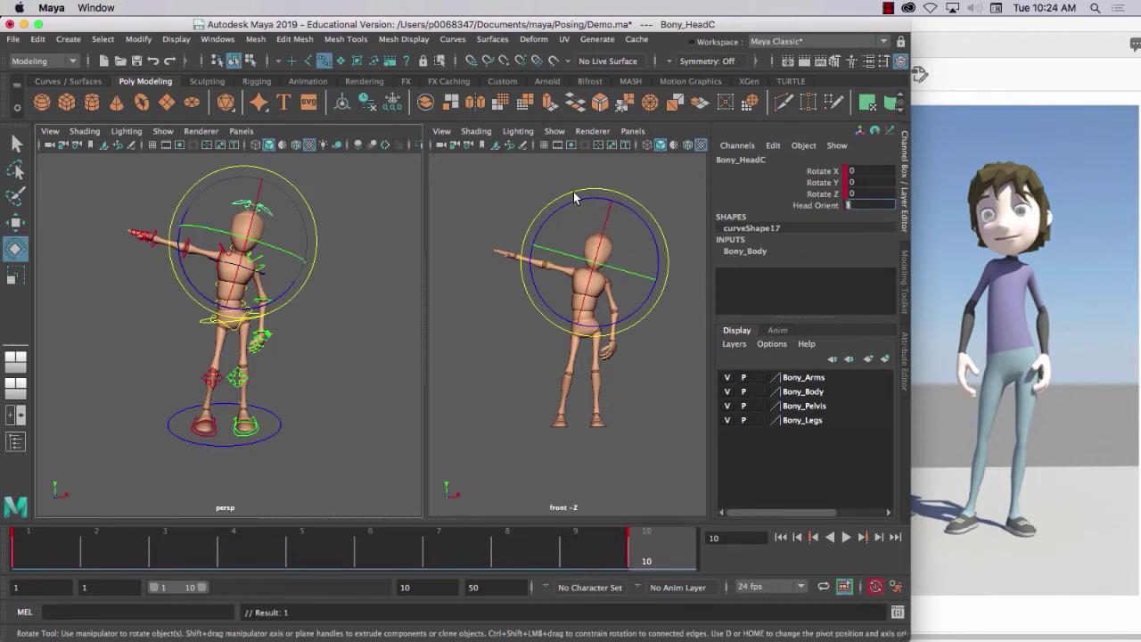
left_click_drag(575, 198, 565, 204)
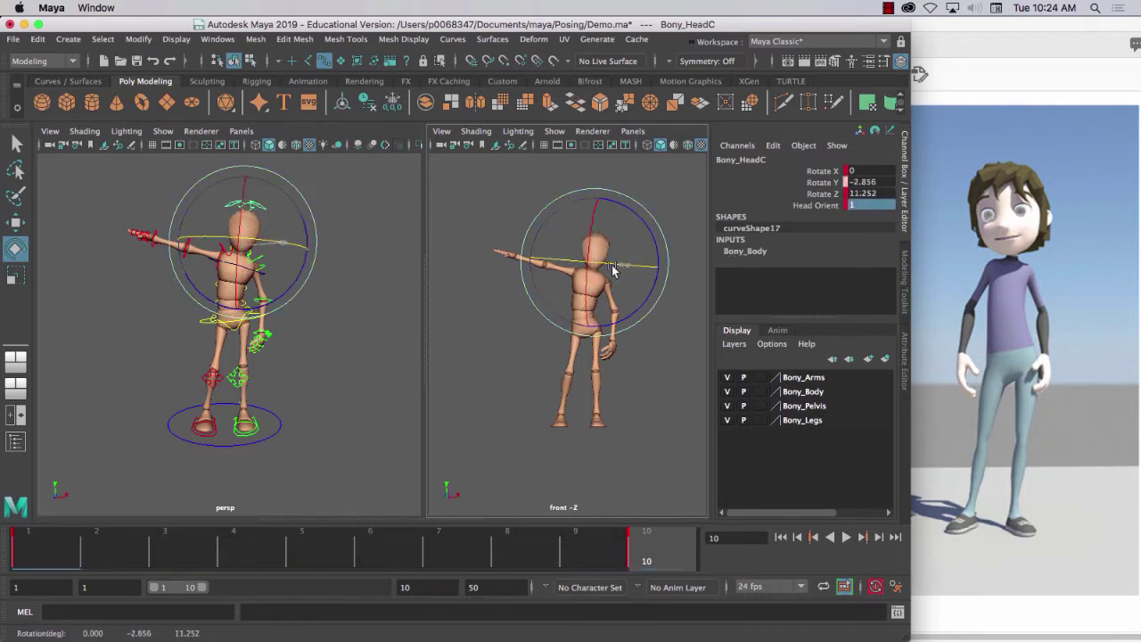
left_click_drag(612, 269, 611, 270)
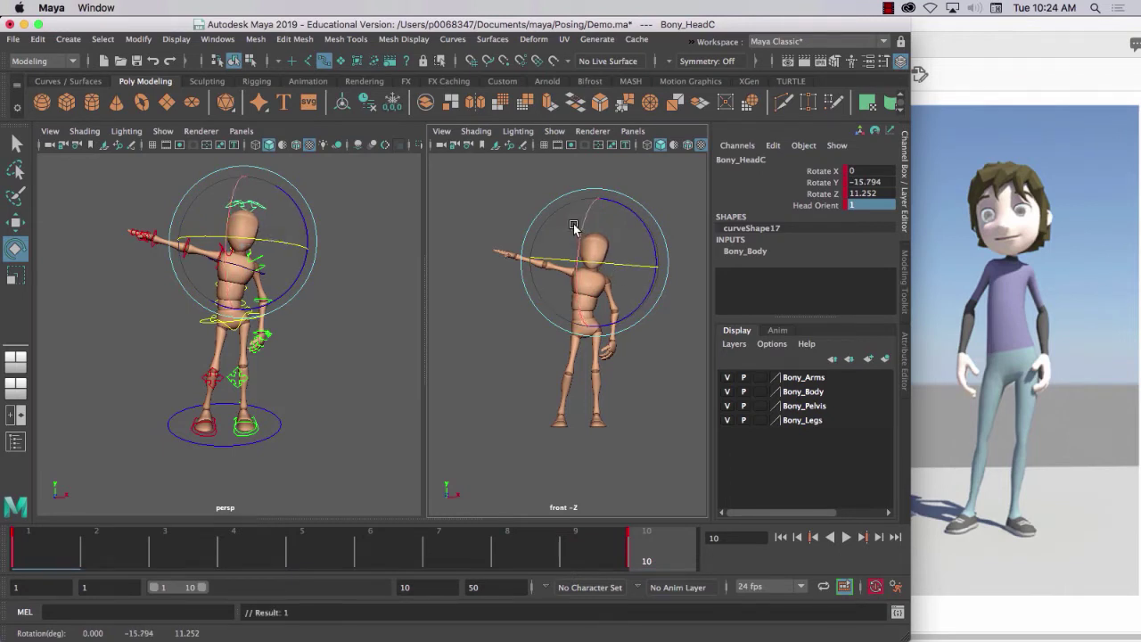
left_click_drag(546, 213, 543, 223)
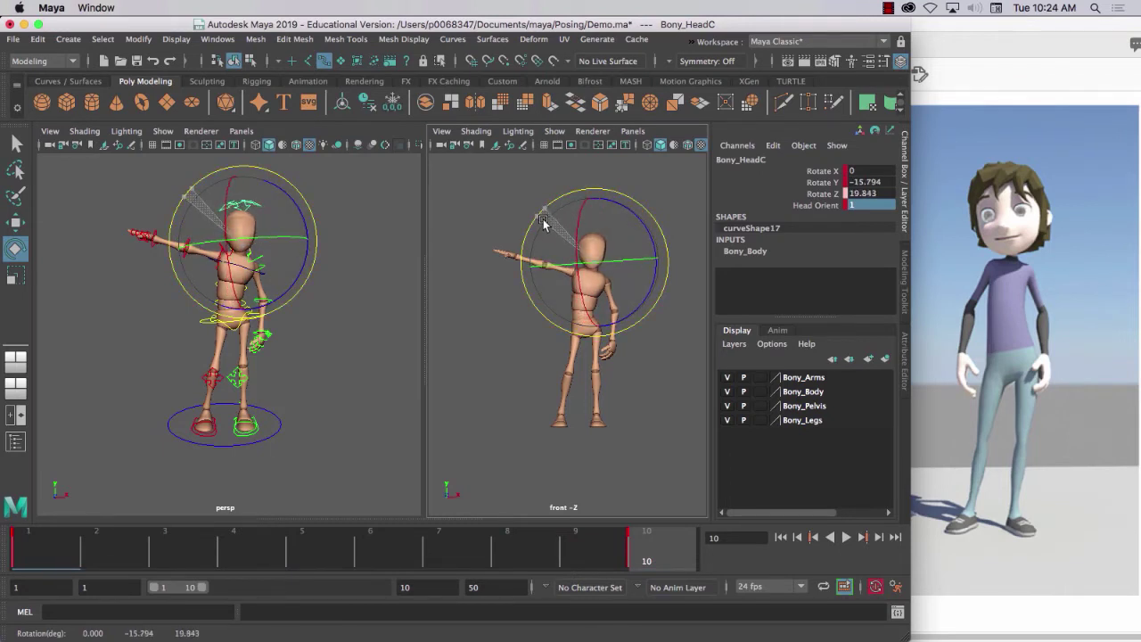
left_click_drag(606, 263, 589, 290)
scroll(592, 337, "up", 3)
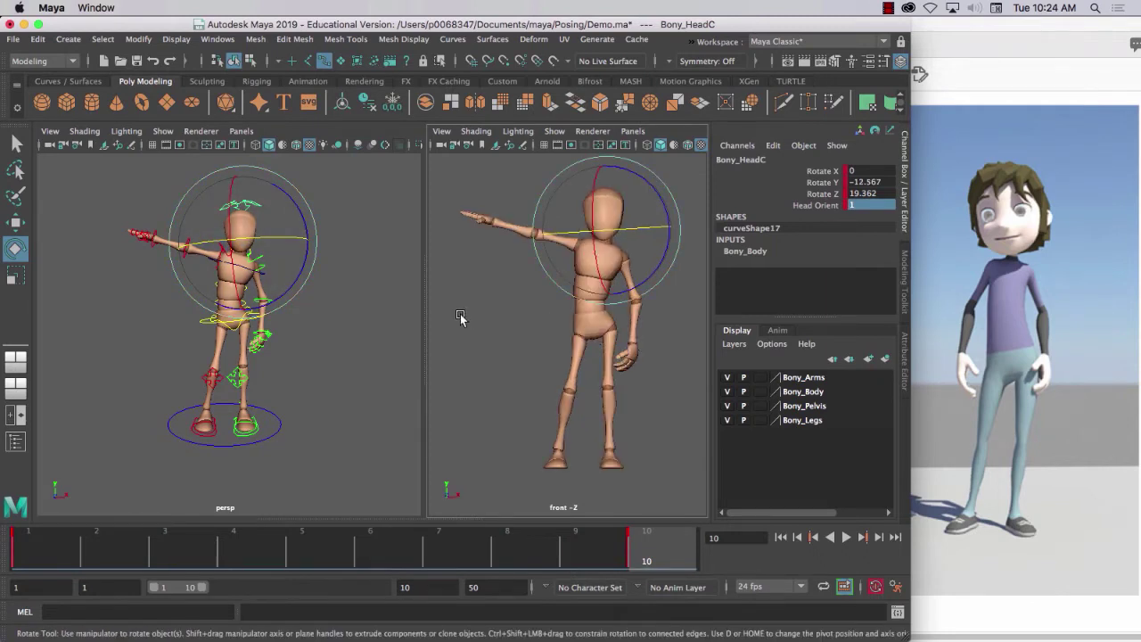
- Select Bony_rShoulderFKC and swing the right arm down toward the body
left_click(98, 292)
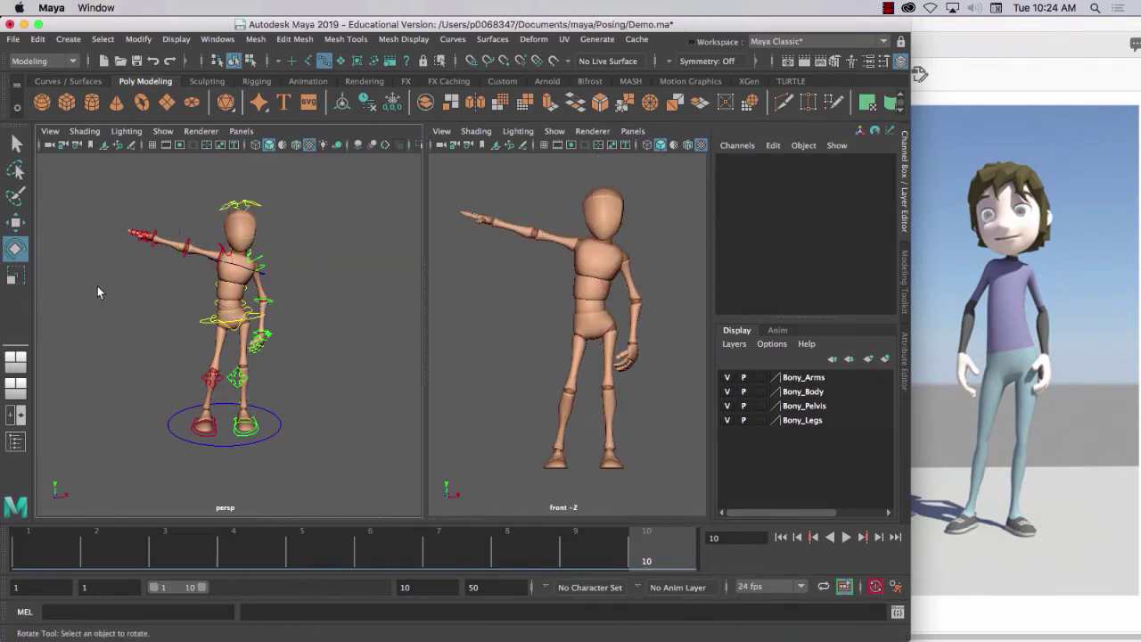
left_click(221, 262)
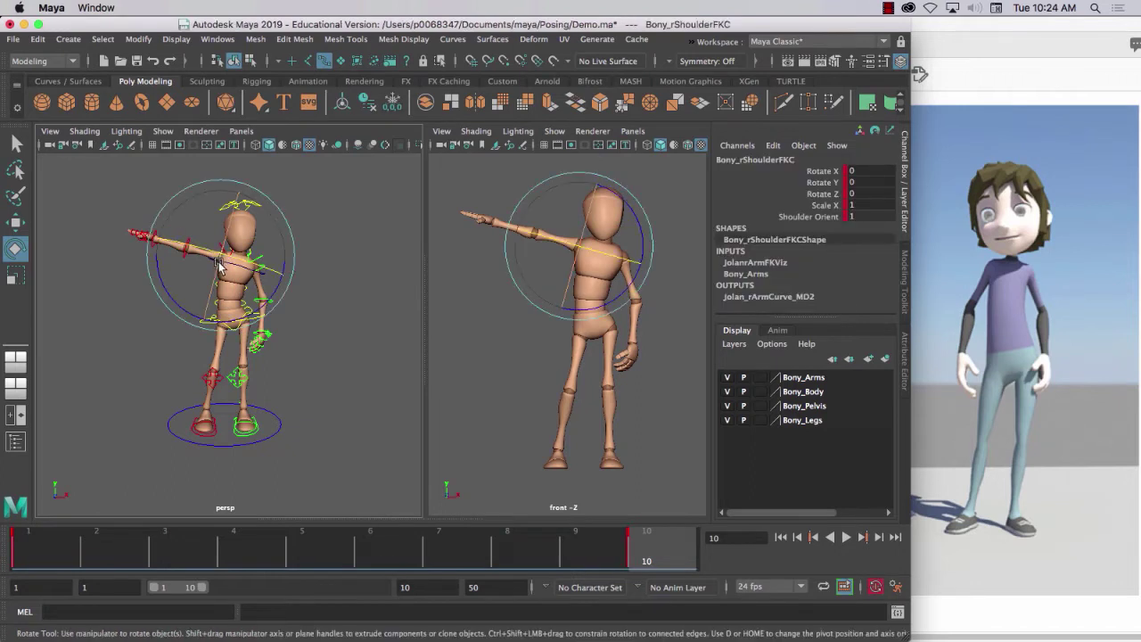
key("q")
key("e")
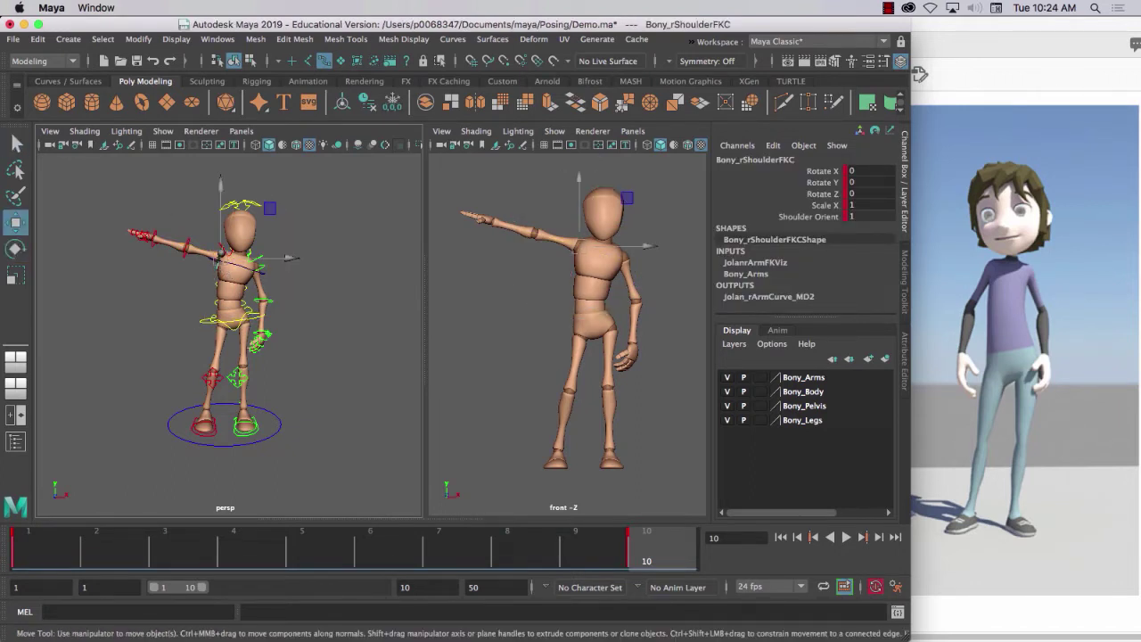
left_click(92, 363)
left_click(221, 250)
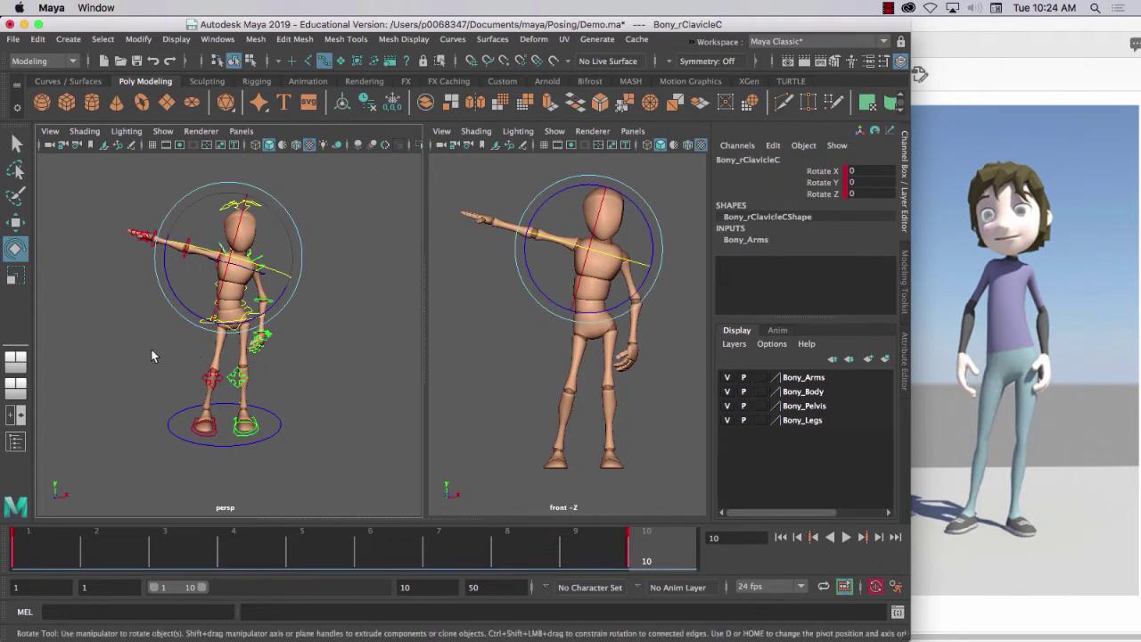
left_click(401, 309)
left_click(221, 256)
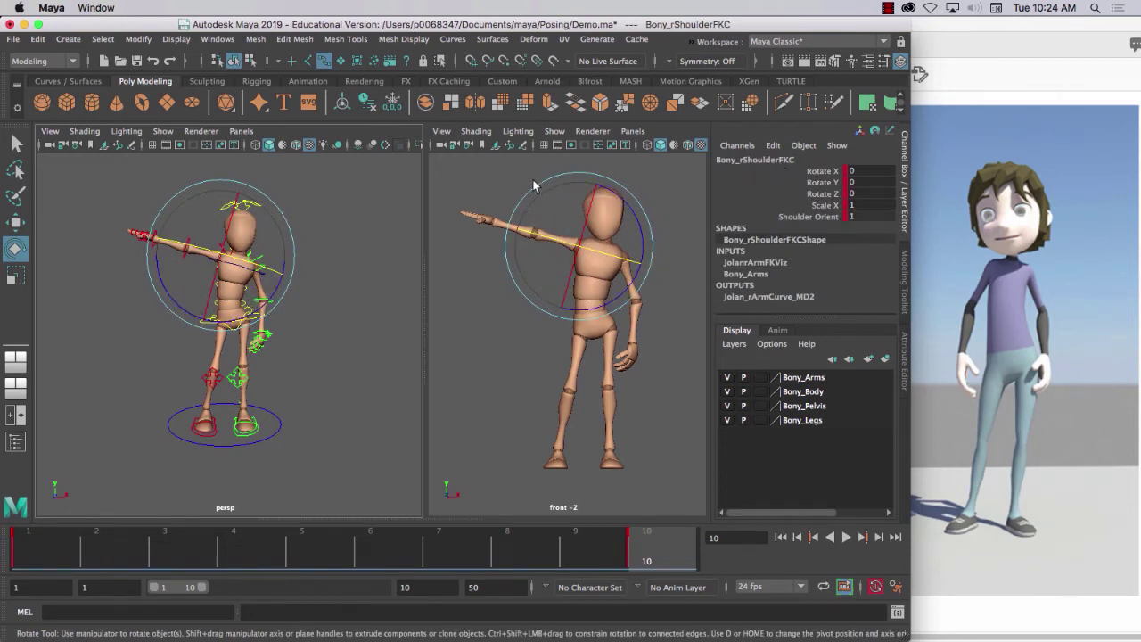
left_click_drag(533, 194, 523, 288)
- Resize the rotate manipulator and lower the right arm to Rotate X 5.07, Z -82.628
scroll(555, 259, "up", 3)
scroll(555, 258, "up", 3)
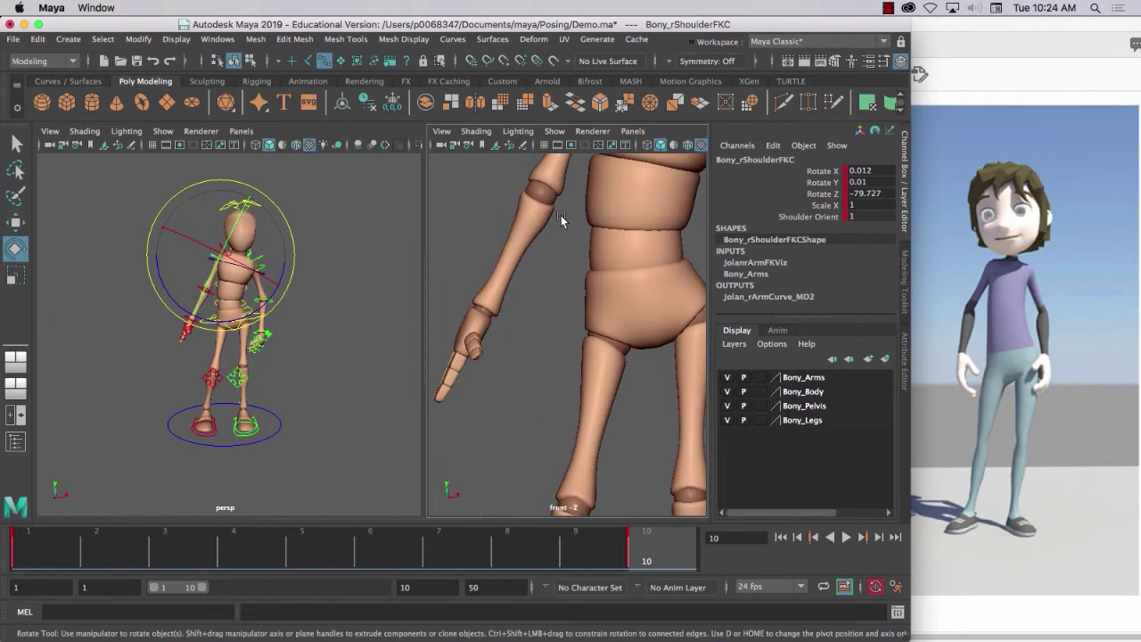
scroll(560, 221, "down", 10)
scroll(560, 221, "up", 3)
key("equal")
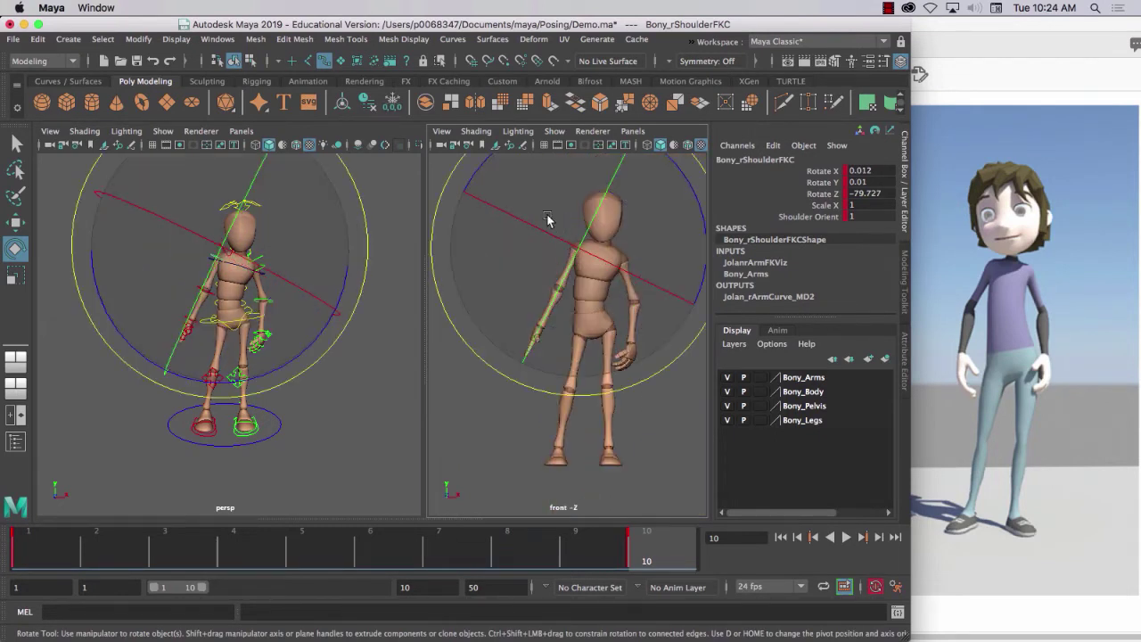
key("equal")
key("minus")
left_click_drag(548, 218, 530, 178)
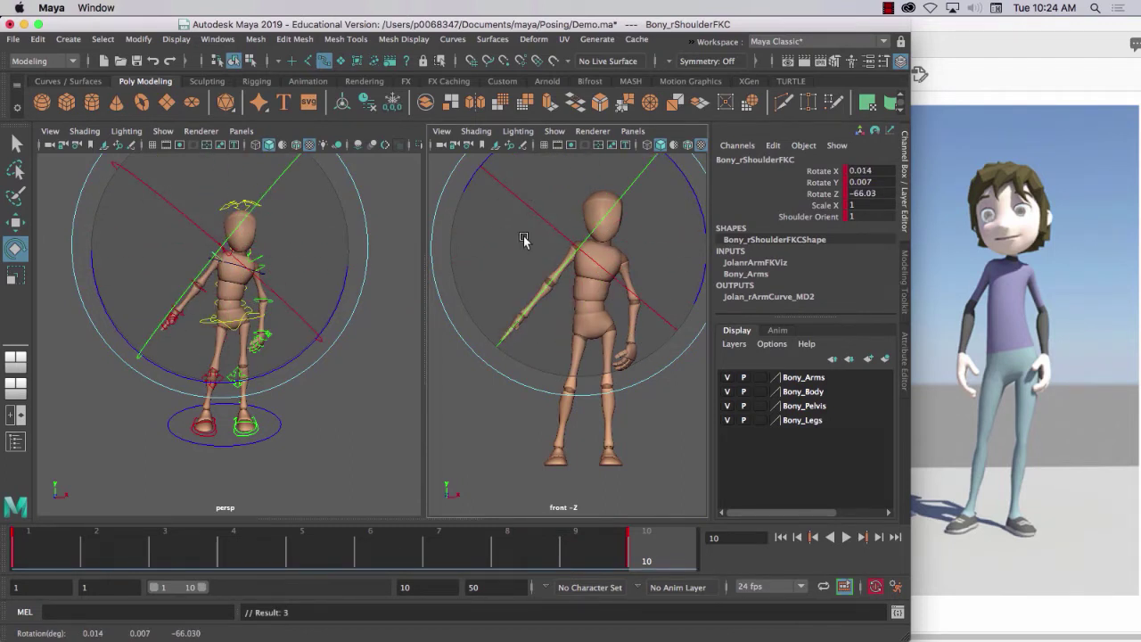
key("minus")
key("equal")
key("minus")
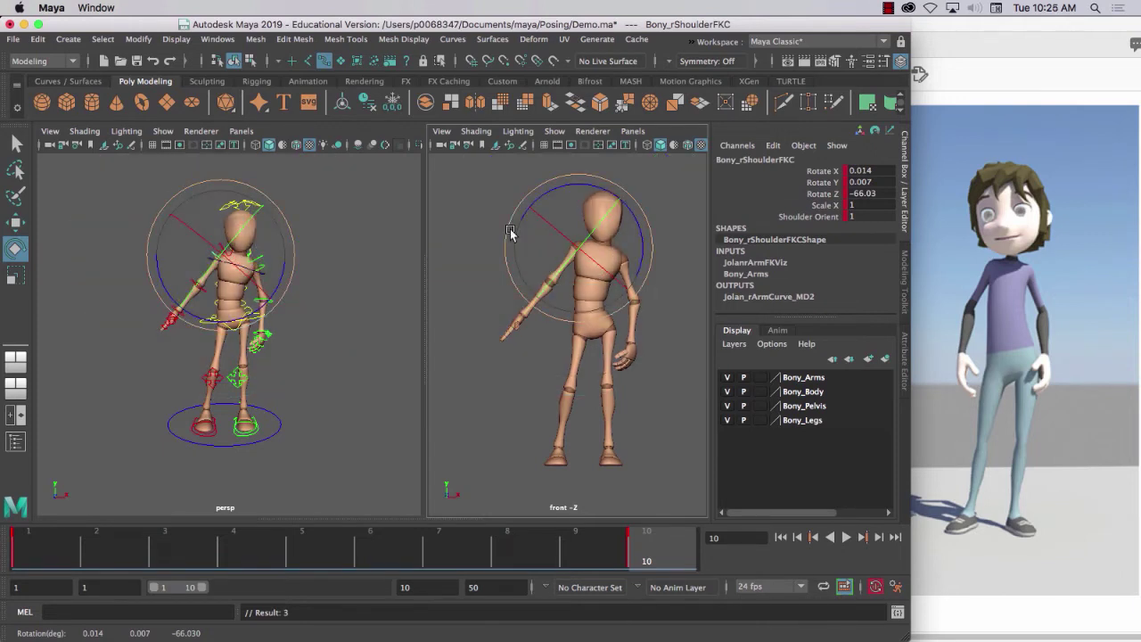
left_click_drag(509, 233, 484, 296)
- Bend the right elbow control slightly
left_click_drag(357, 294, 132, 334, "alt")
left_click(133, 334)
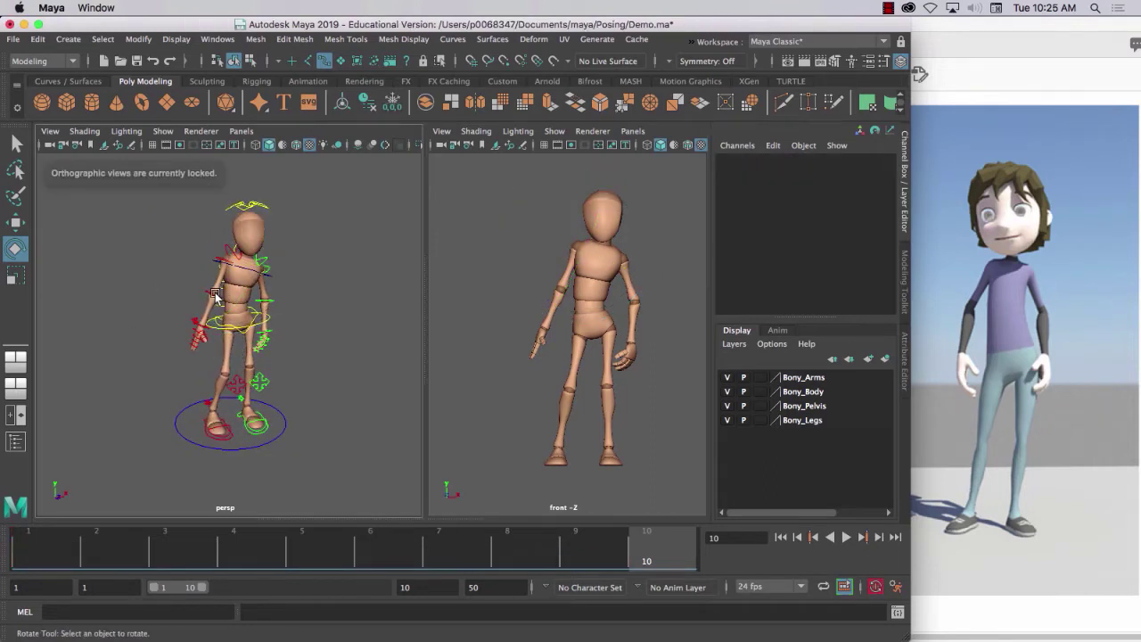
left_click(216, 297)
left_click_drag(228, 346, 270, 326)
left_click(171, 333)
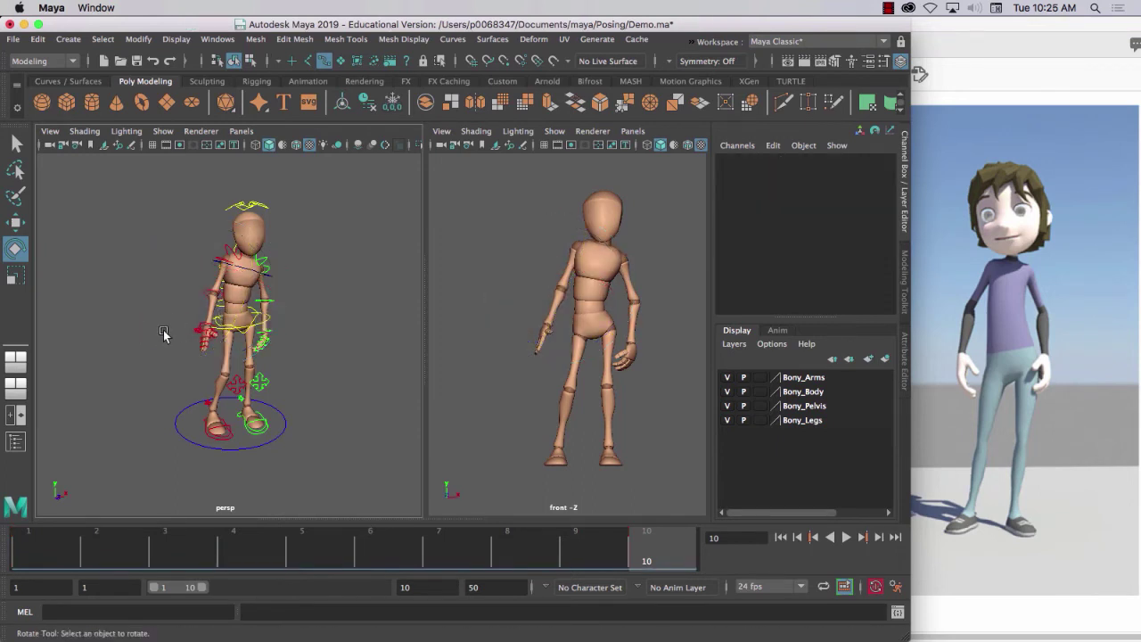
- Bend the right wrist to Rotate Z -16.905 and zoom in on the right hand
left_click(201, 327)
left_click_drag(497, 339, 562, 339)
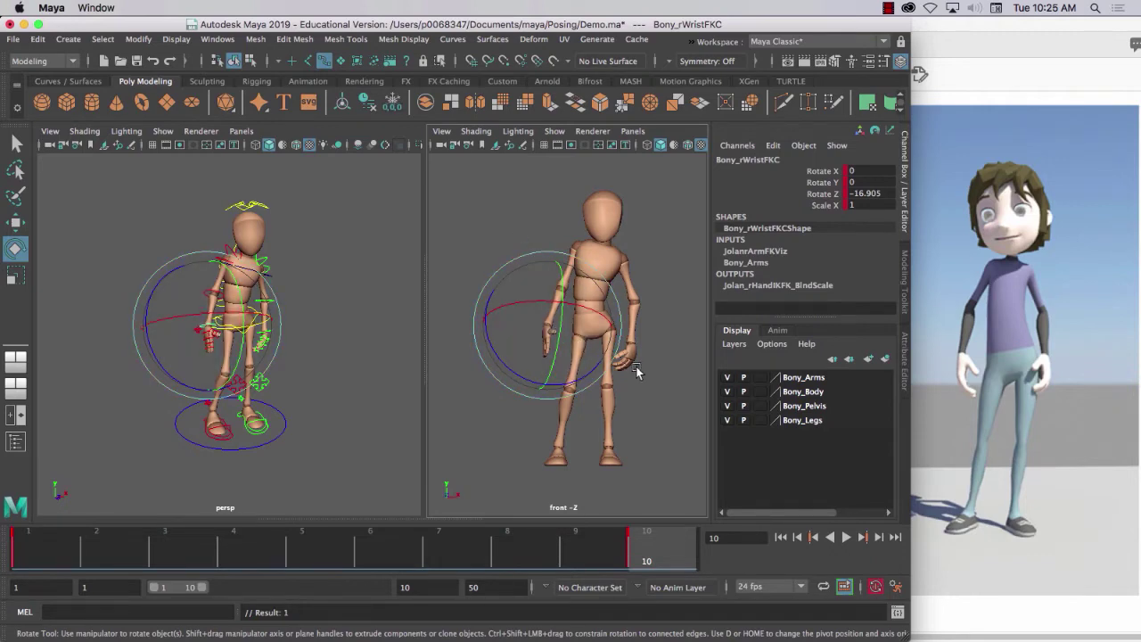
scroll(188, 321, "up", 5)
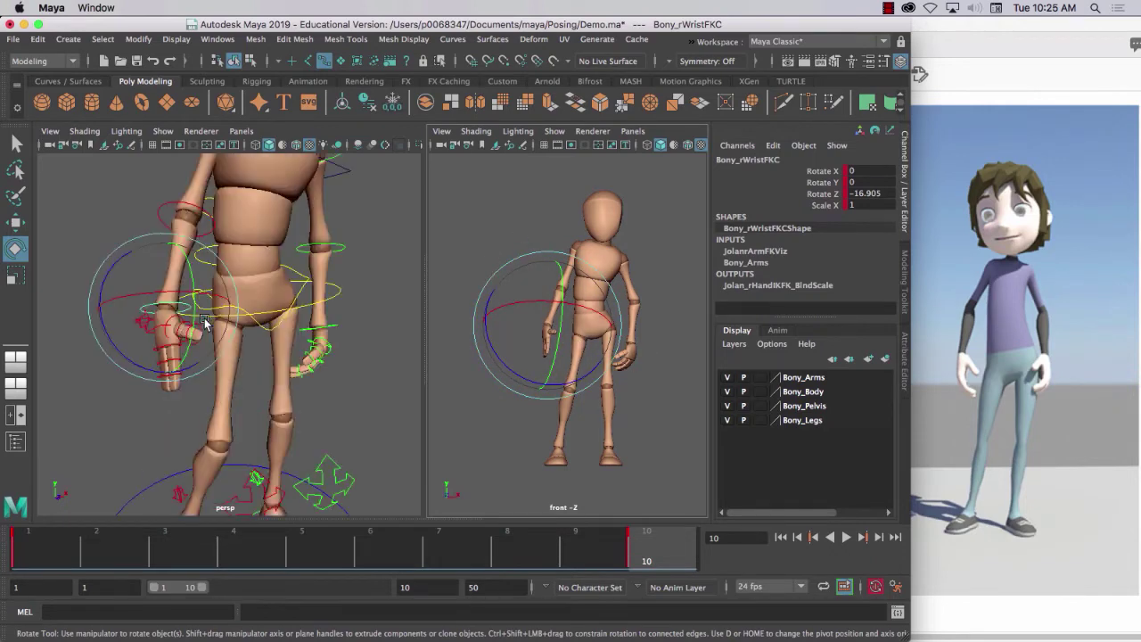
left_click_drag(198, 325, 176, 277, "alt")
left_click(136, 221)
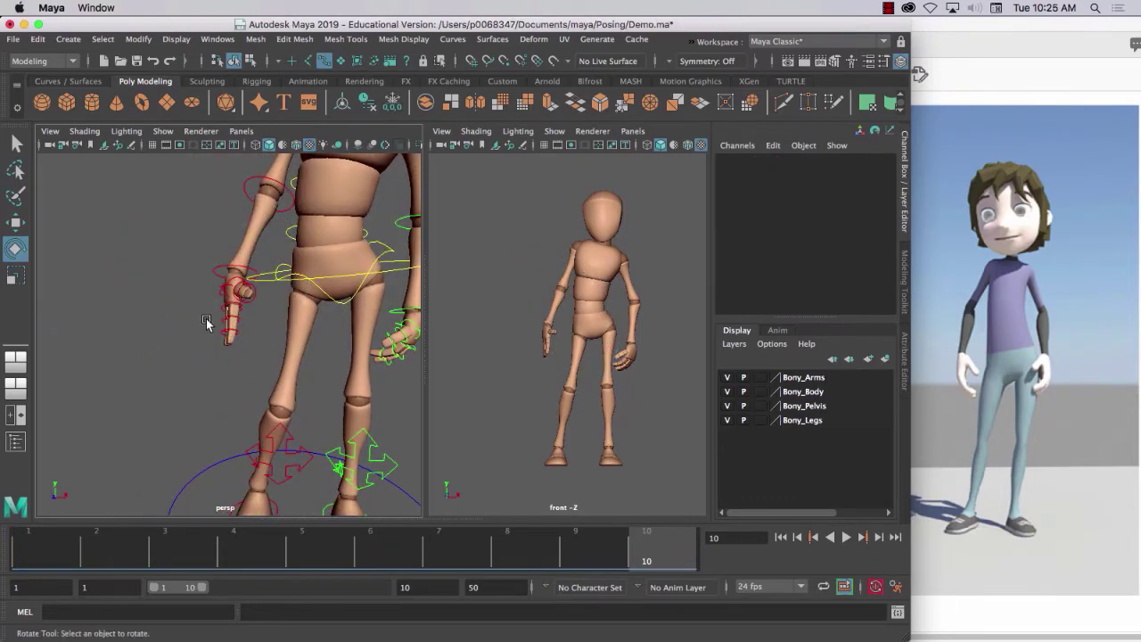
- Rotate the right palm control Bony_rPalmC
scroll(207, 321, "up", 3)
left_click_drag(209, 321, 333, 416, "alt")
scroll(236, 315, "up", 3)
key("q")
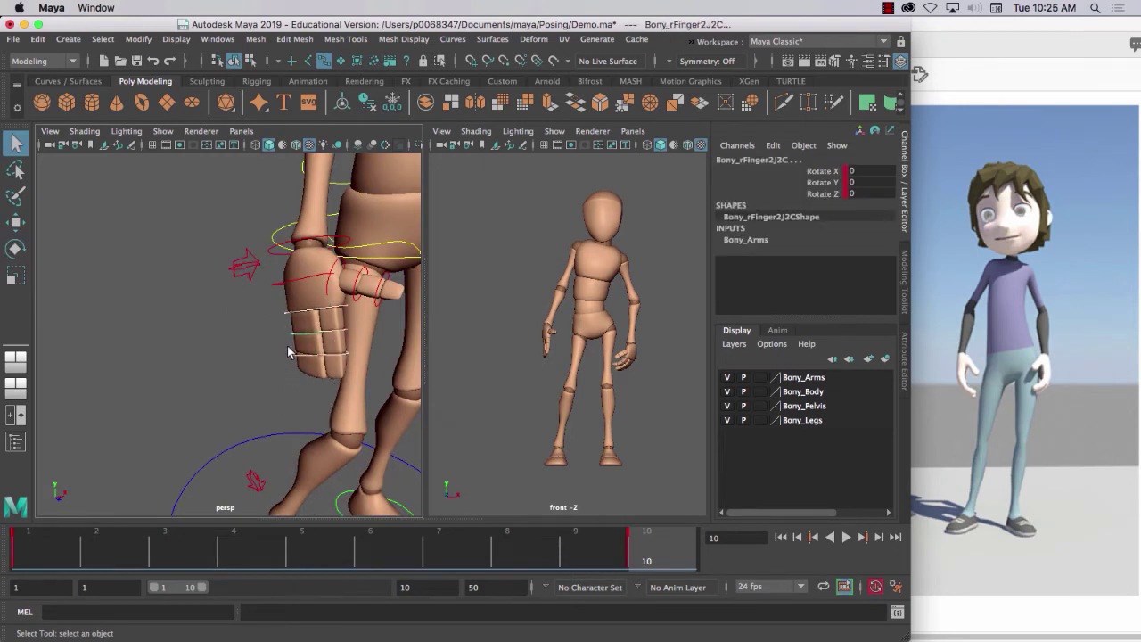
left_click(297, 286)
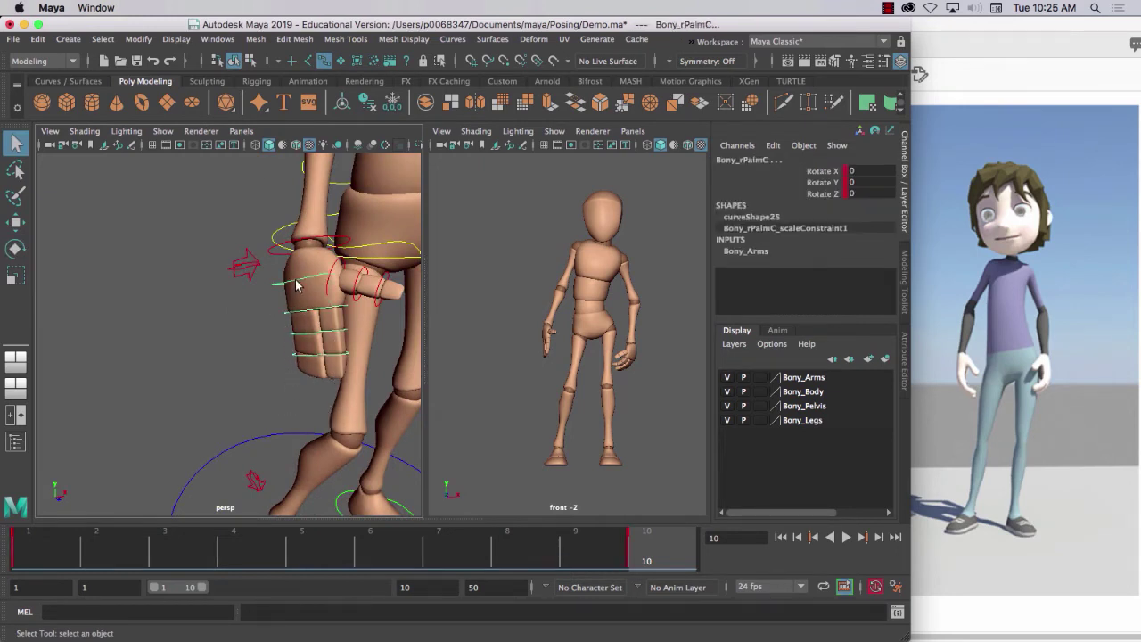
key("e")
mouse_move(498, 368)
left_mouse_down()
mouse_move(516, 381)
mouse_move(504, 378)
left_mouse_up()
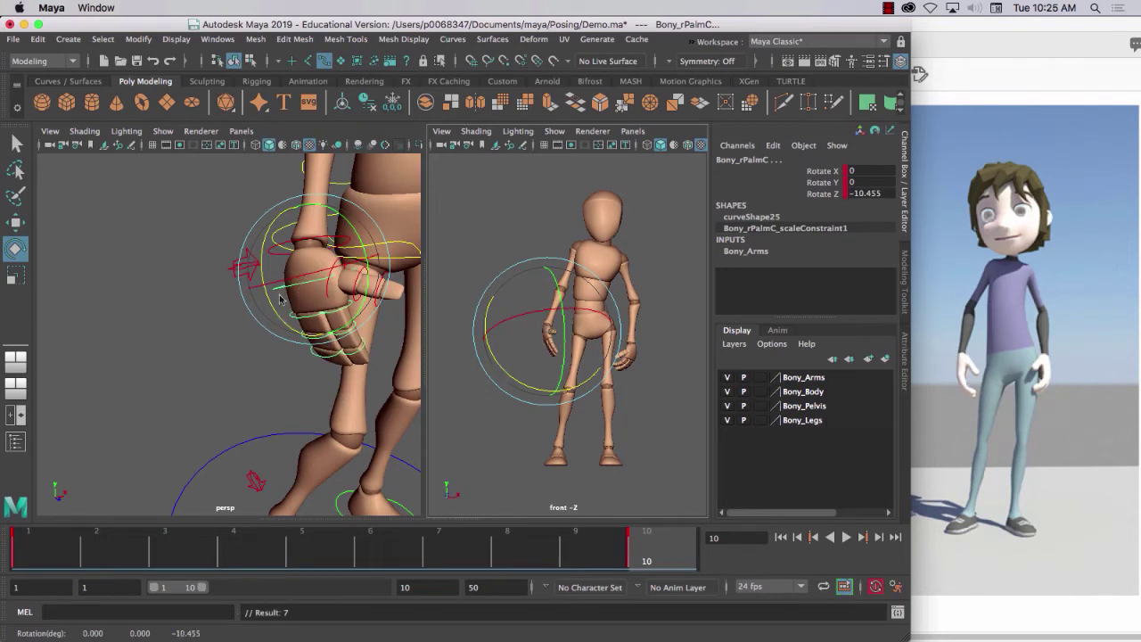
- Re-angle Bony_rWristFKC to Rotate X 5.554, Z -2.411 so the hand hangs straighter
left_click(208, 257)
left_click(312, 250)
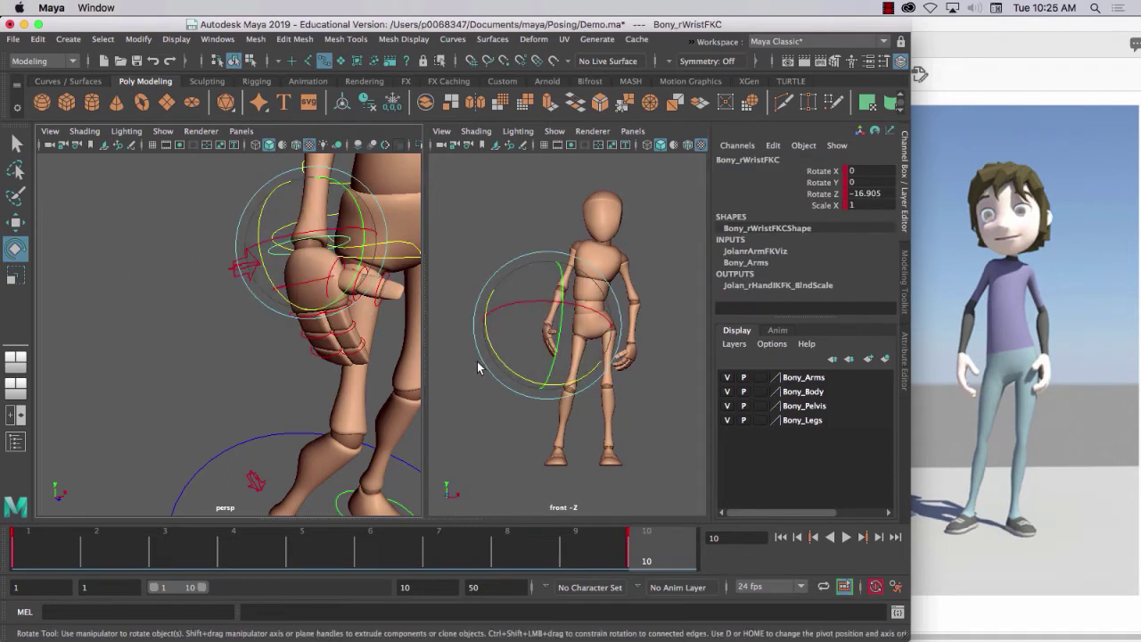
left_click_drag(502, 368, 490, 353)
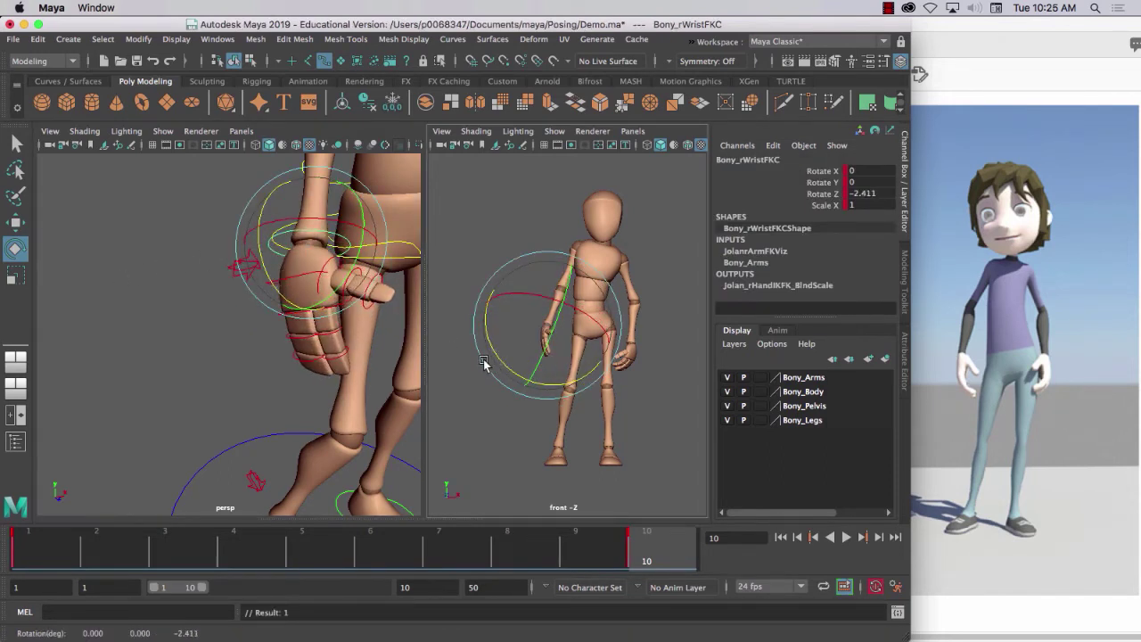
mouse_move(528, 292)
left_mouse_down()
mouse_move(516, 300)
mouse_move(540, 307)
mouse_move(531, 304)
left_mouse_up()
- Curl the right thumb, bending its tip joint inward
left_click(237, 300)
left_click_drag(237, 300, 123, 233, "alt")
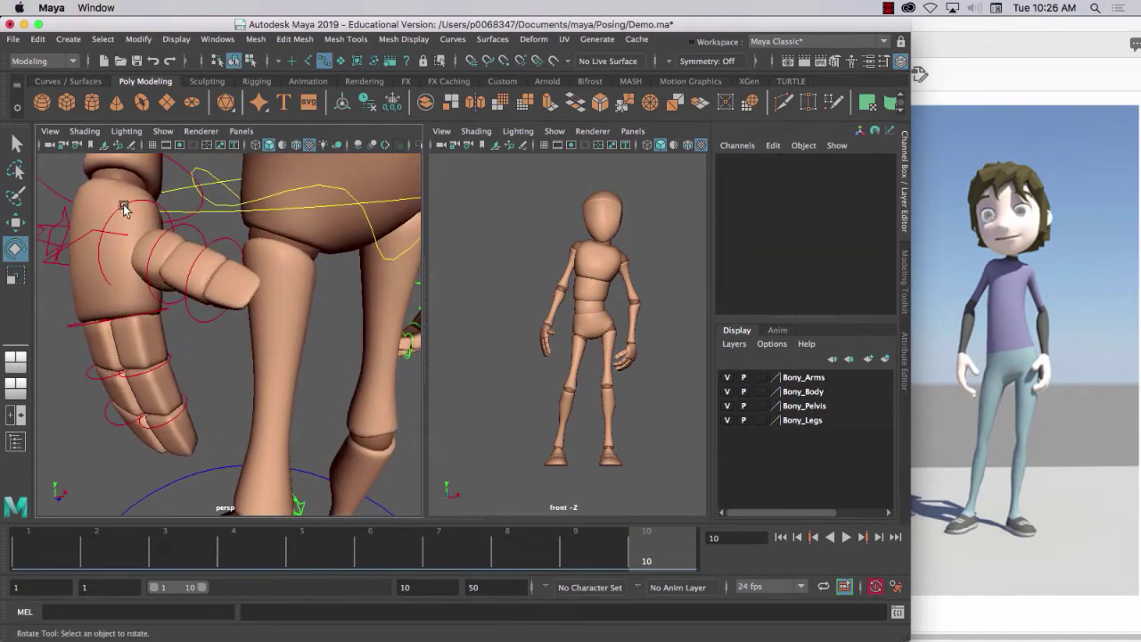
left_click(124, 208)
key("q")
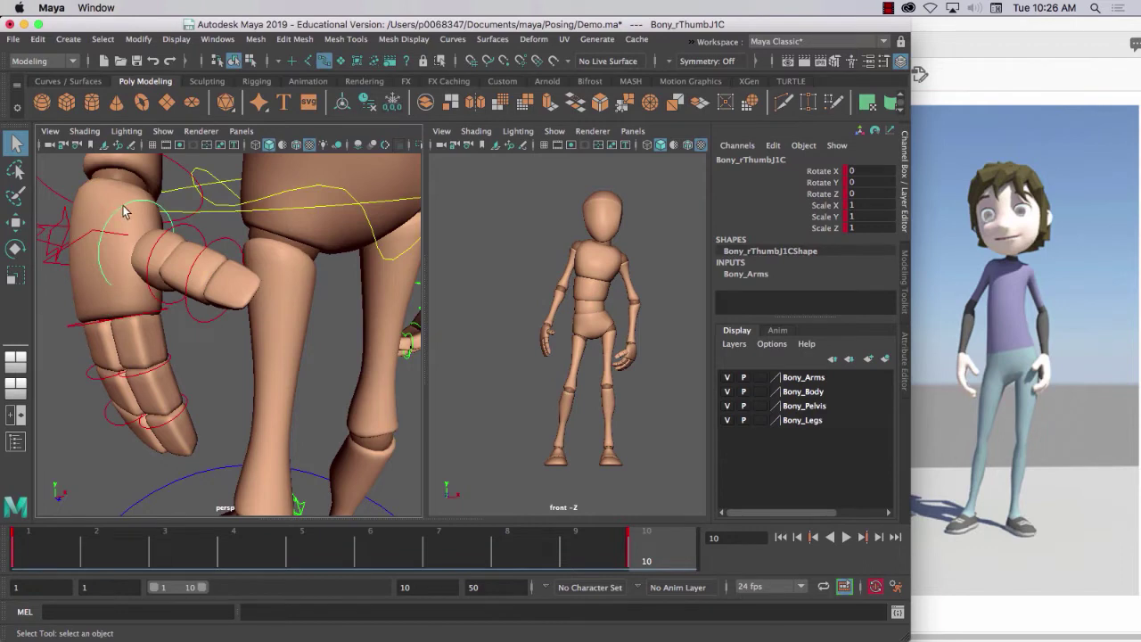
left_click(171, 249)
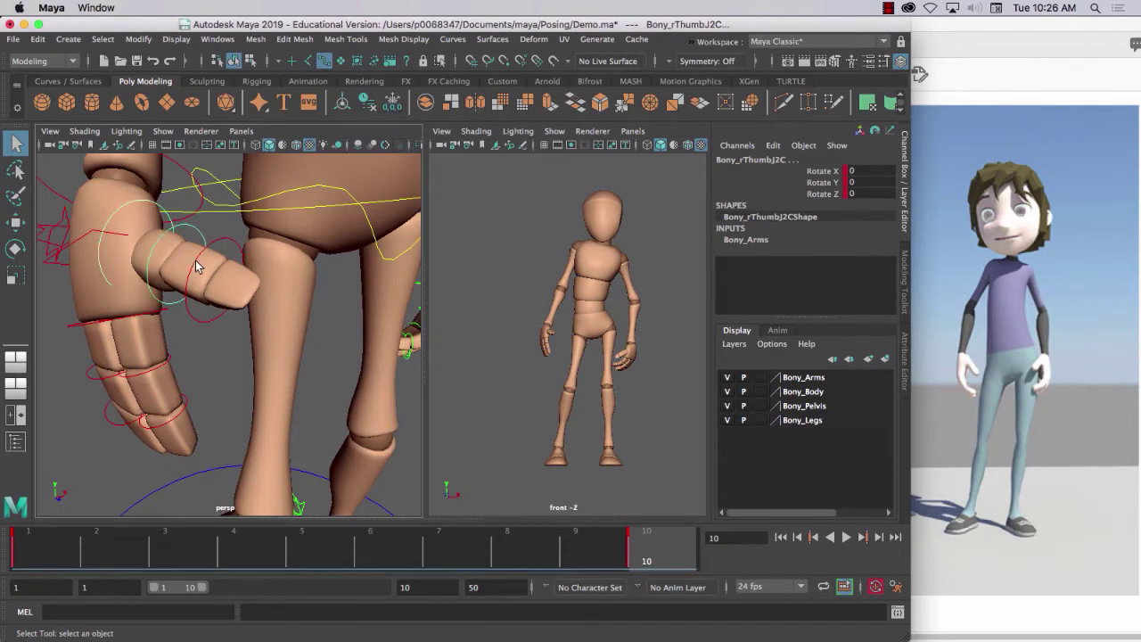
left_click(197, 266)
key("e")
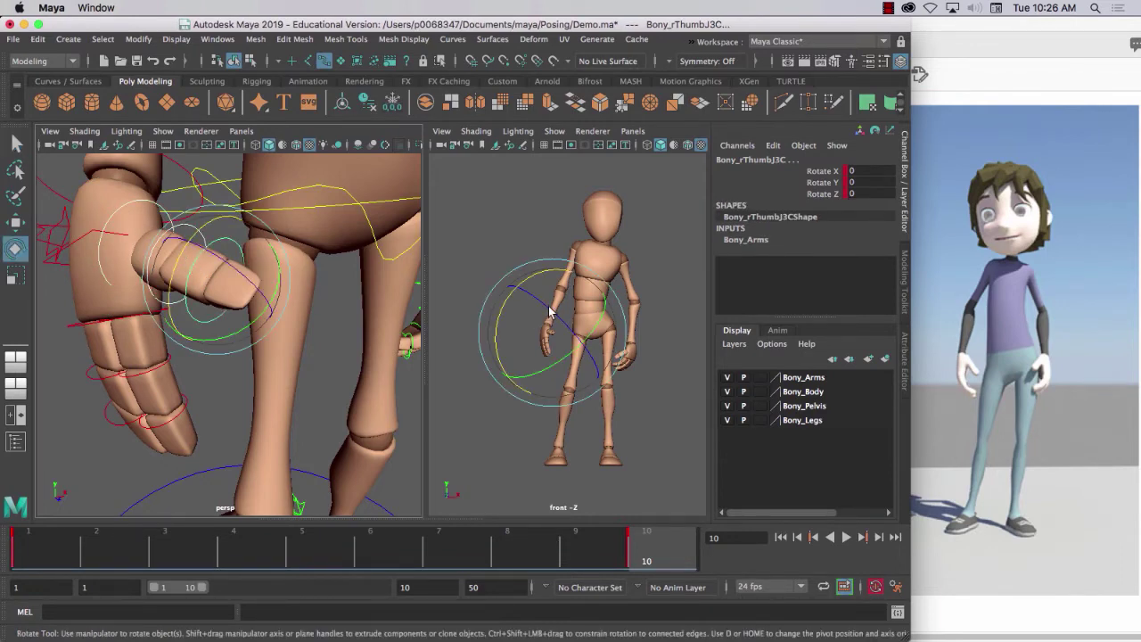
left_click_drag(550, 312, 553, 373)
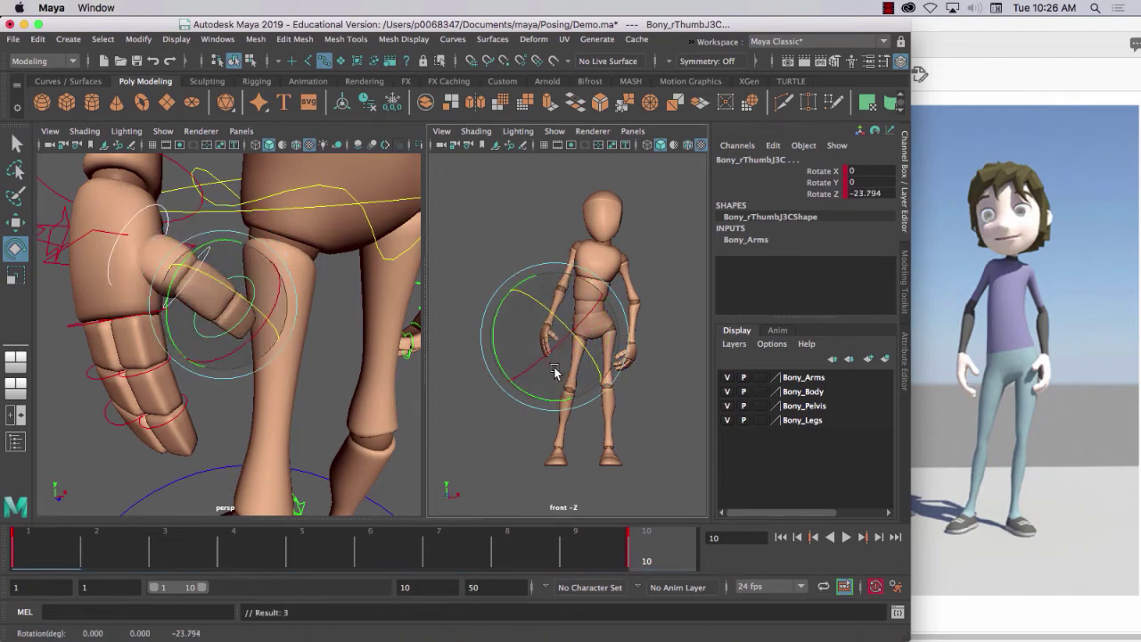
- Curl the first finger's base, middle and tip joints
left_click(124, 322)
left_click_drag(73, 303, 71, 323)
left_click(160, 375)
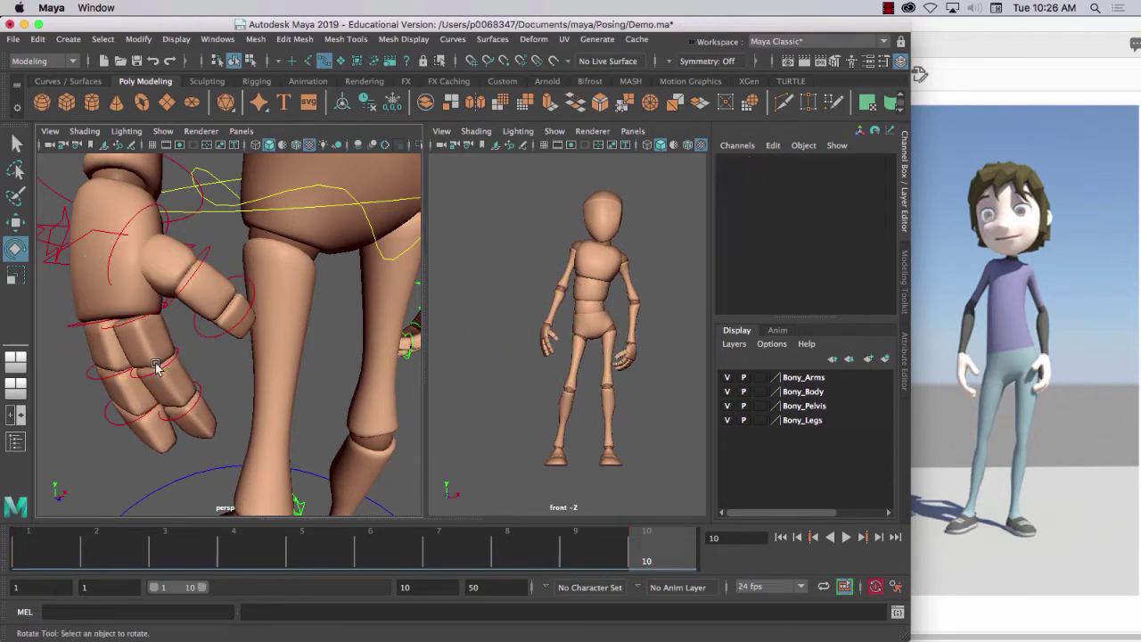
left_click(161, 374)
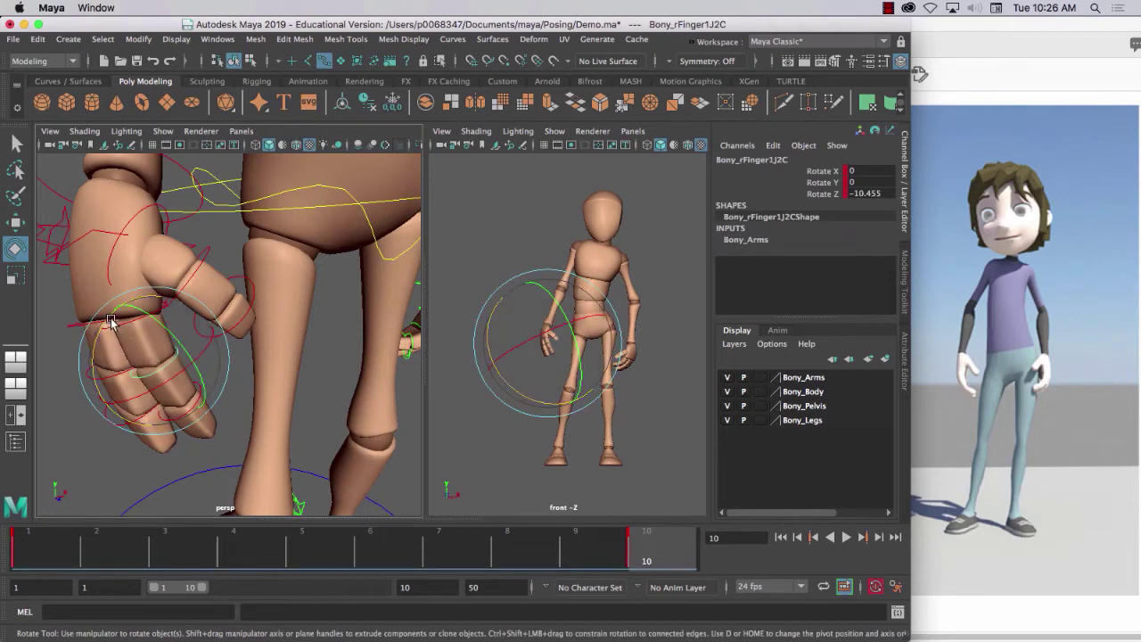
left_click_drag(112, 321, 111, 326)
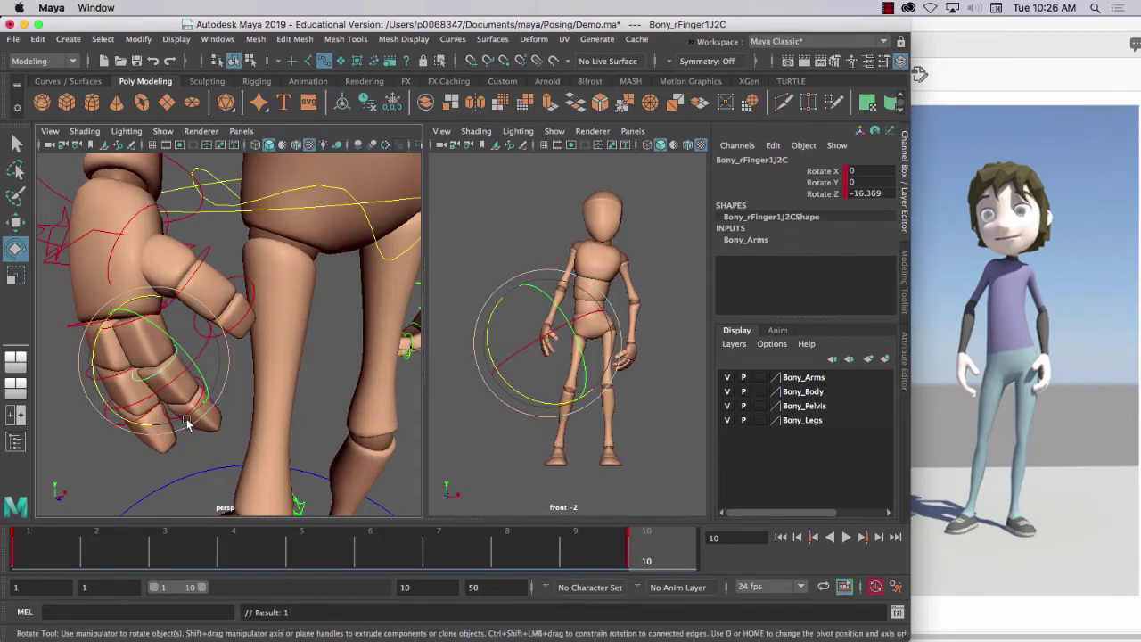
left_click(219, 439)
left_click(185, 420)
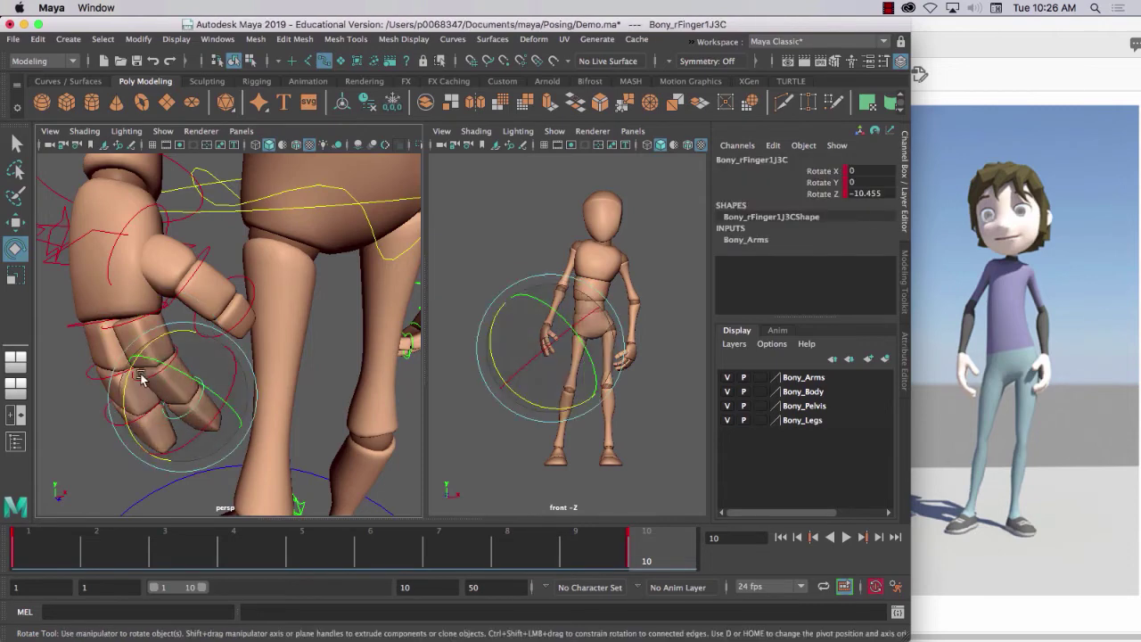
left_click_drag(134, 369, 123, 396)
left_click(70, 389)
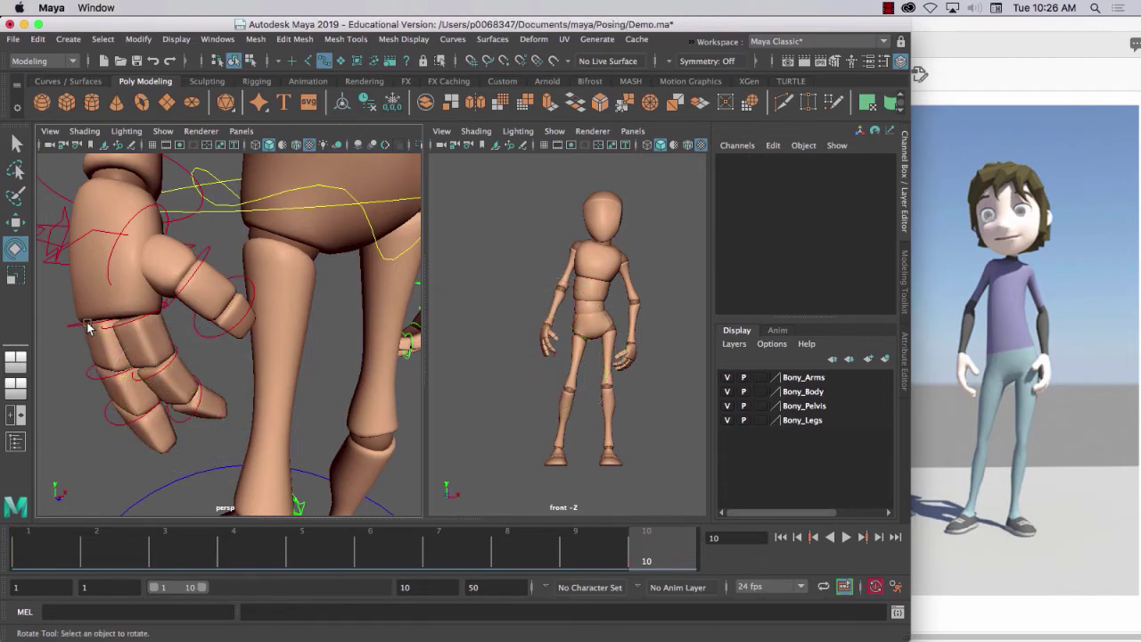
- Curl the second finger's base and middle joints, with Bony_rFinger2J2C at Rotate Z -15.568
left_click(91, 330)
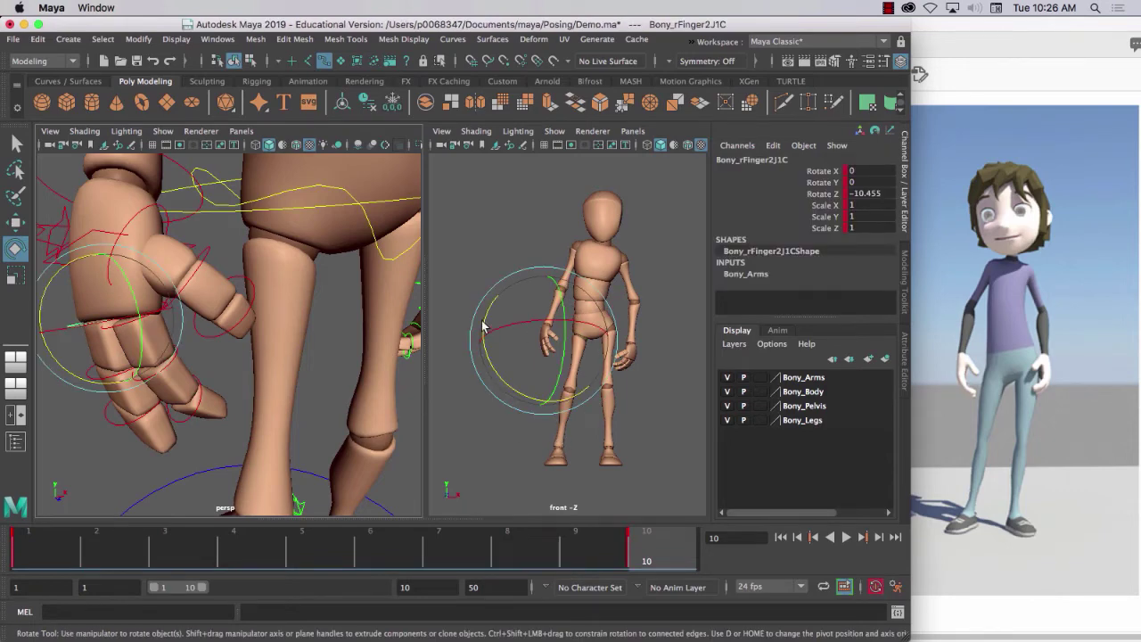
left_click_drag(482, 325, 485, 322)
left_click(94, 391)
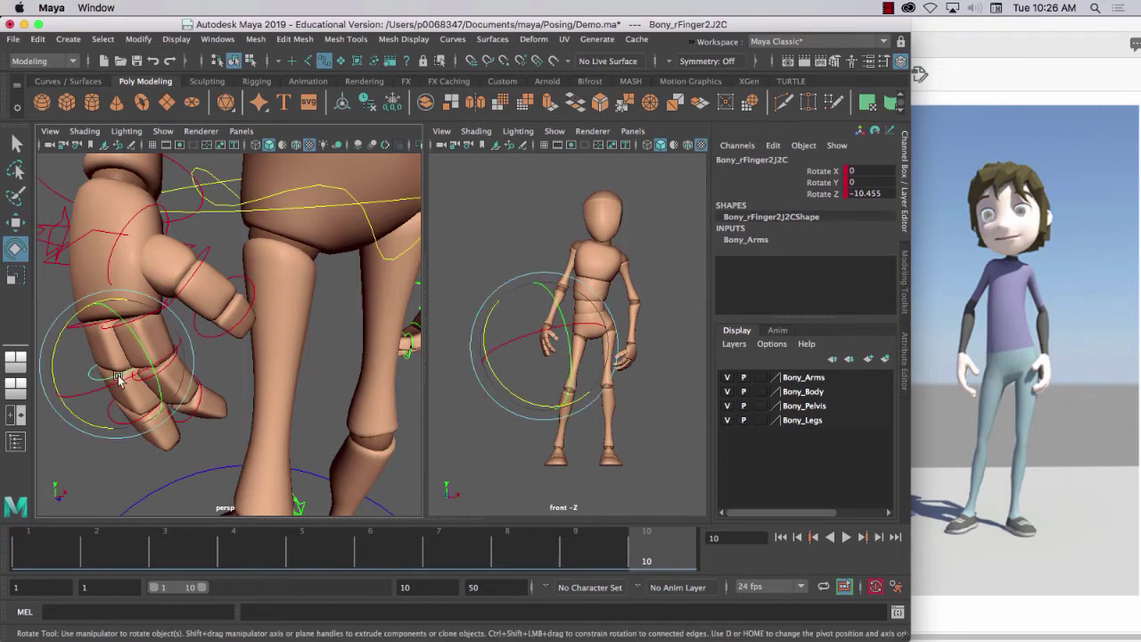
left_click_drag(485, 351, 517, 370)
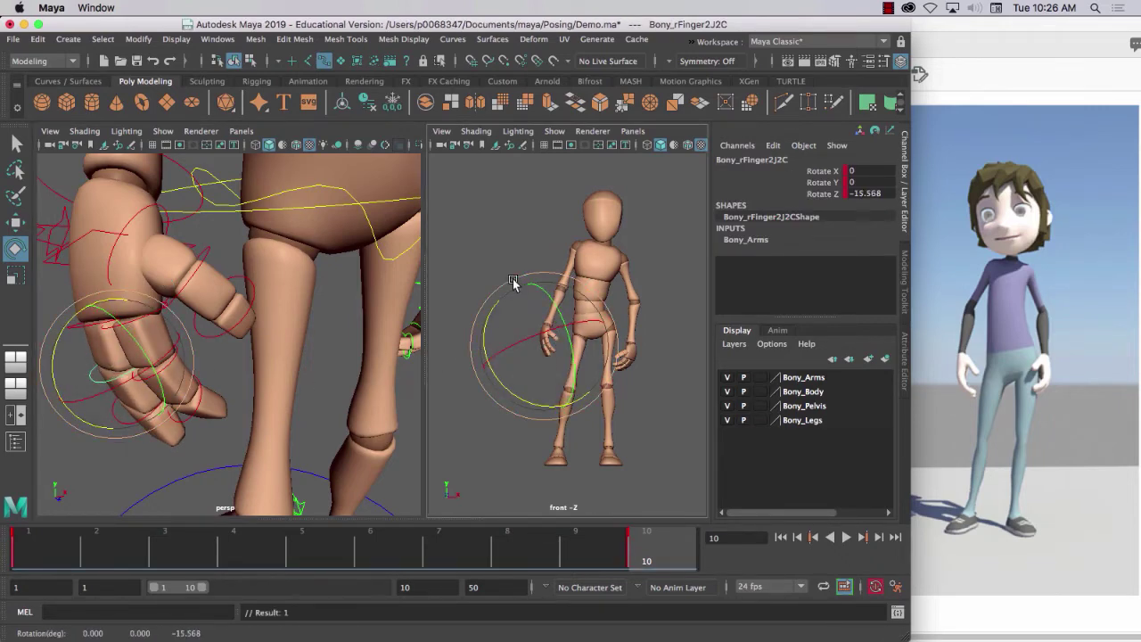
- Tilt the right palm control forward
left_click(526, 224)
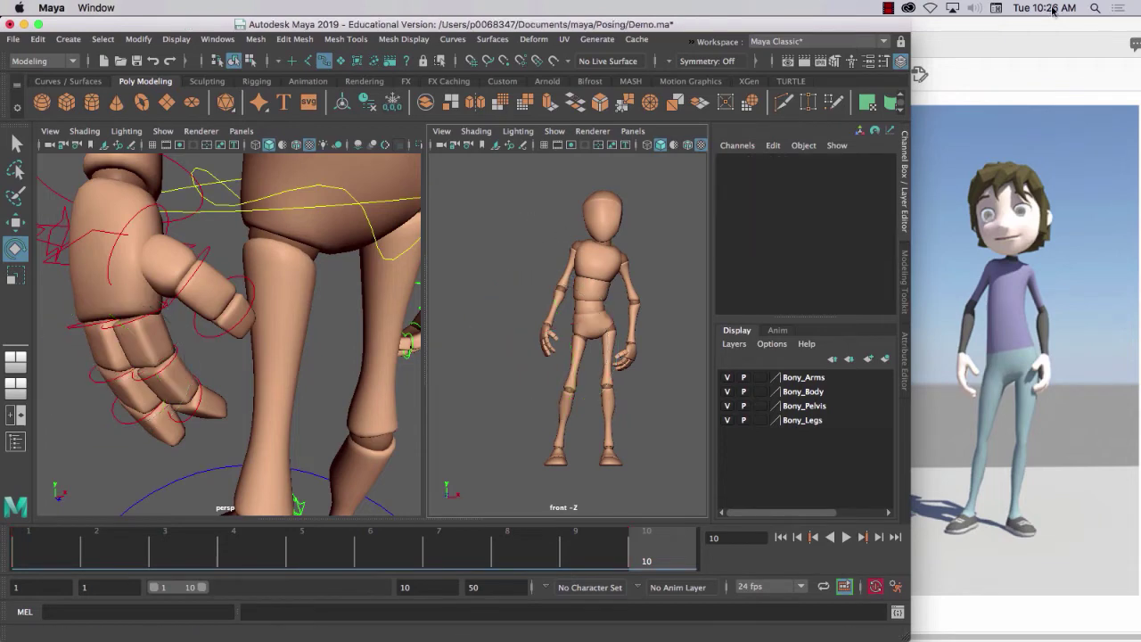
left_click(889, 9)
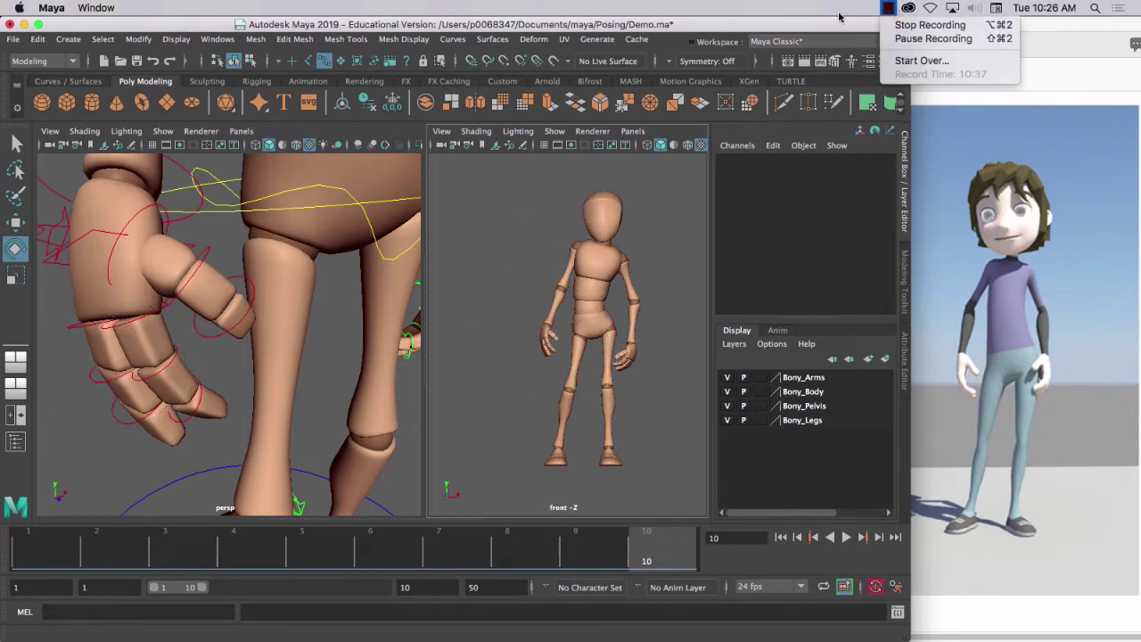
left_click(831, 18)
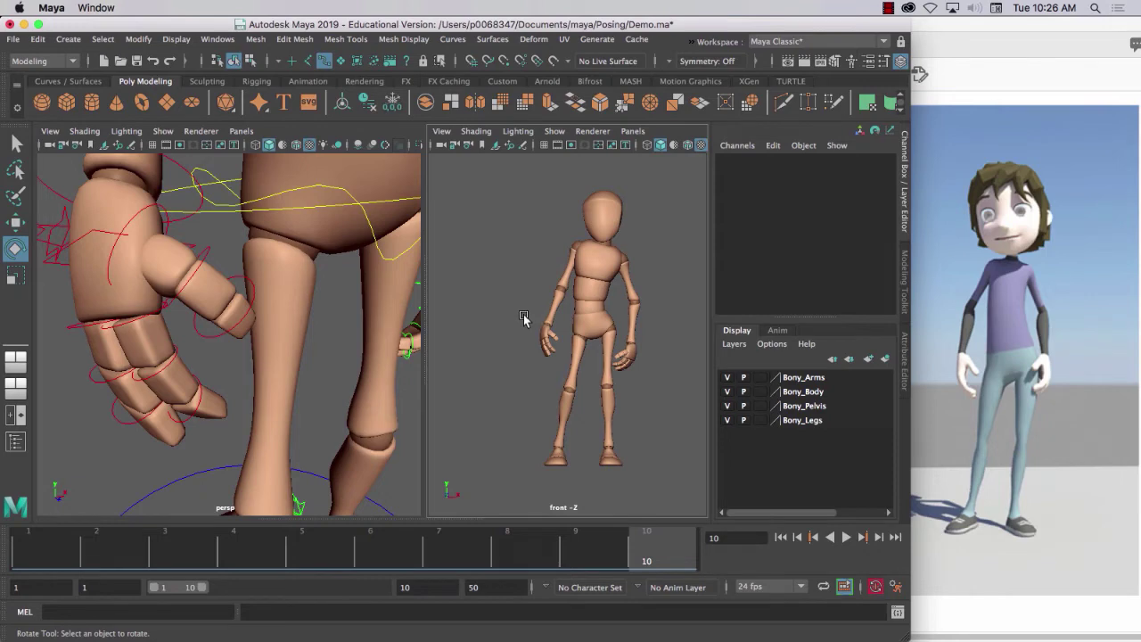
scroll(163, 294, "down", 4)
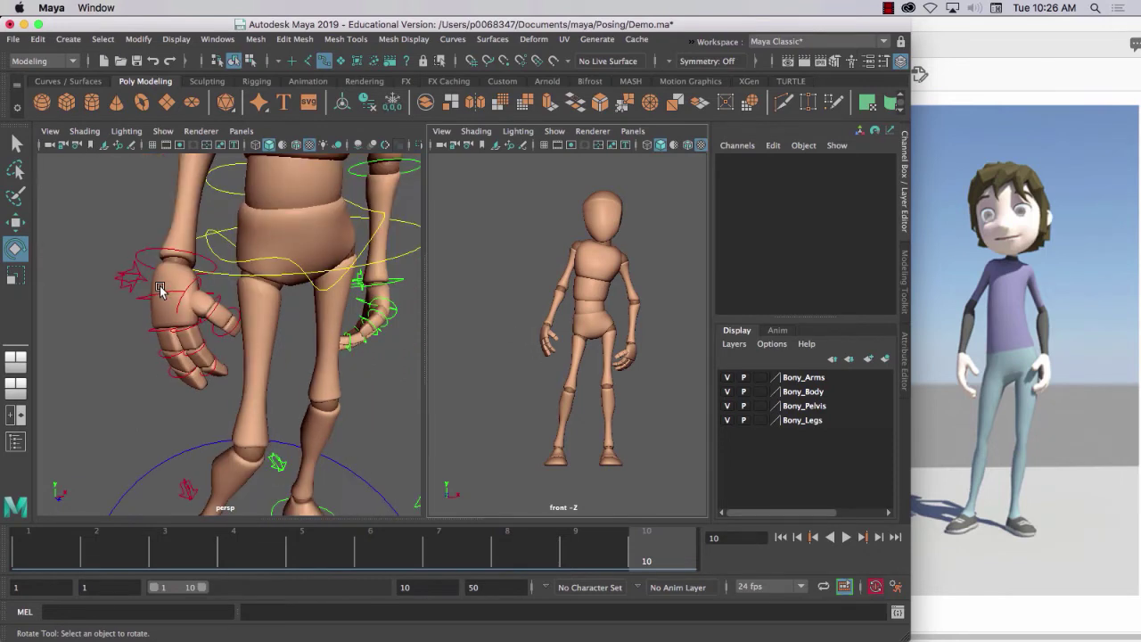
left_click(160, 290)
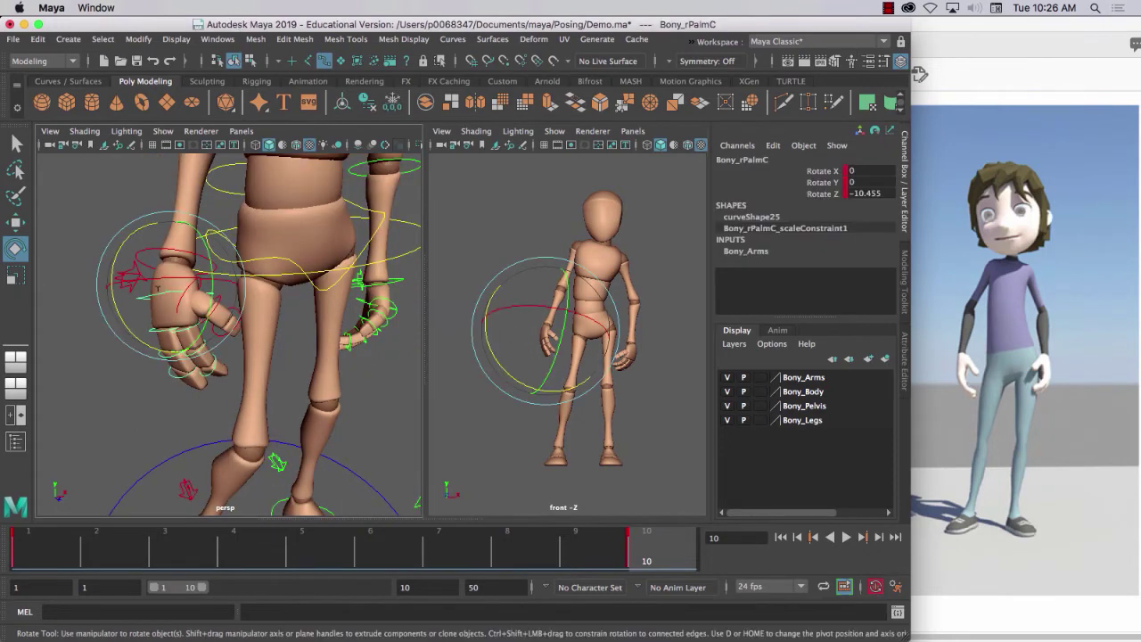
left_click_drag(534, 310, 519, 311)
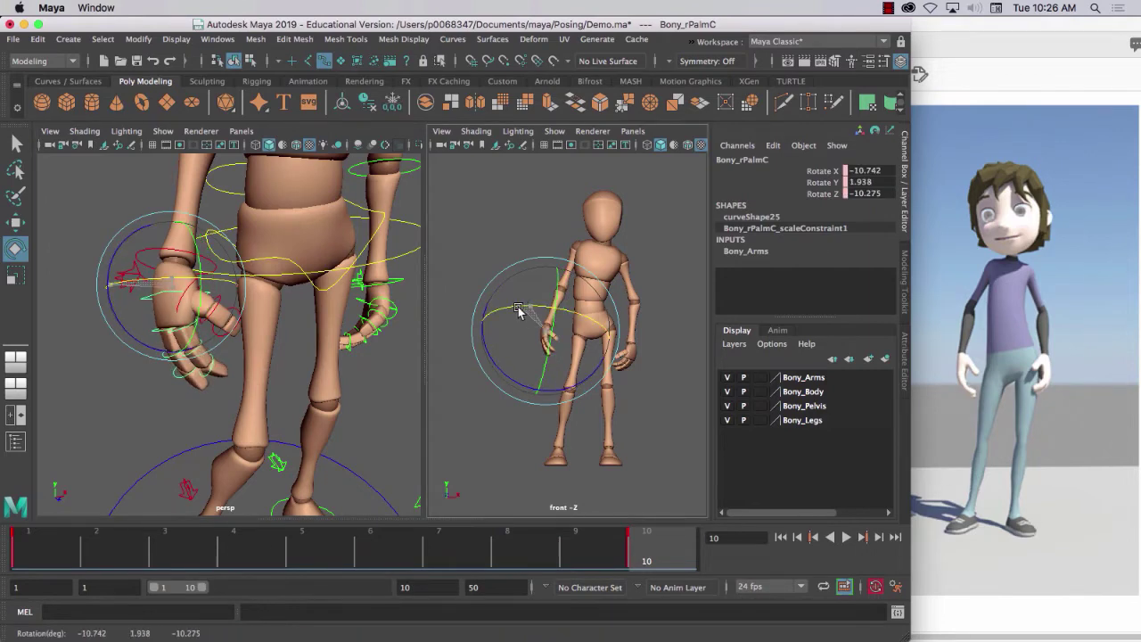
- Tilt the right wrist slightly, then zoom out to the full figure
left_click(114, 203)
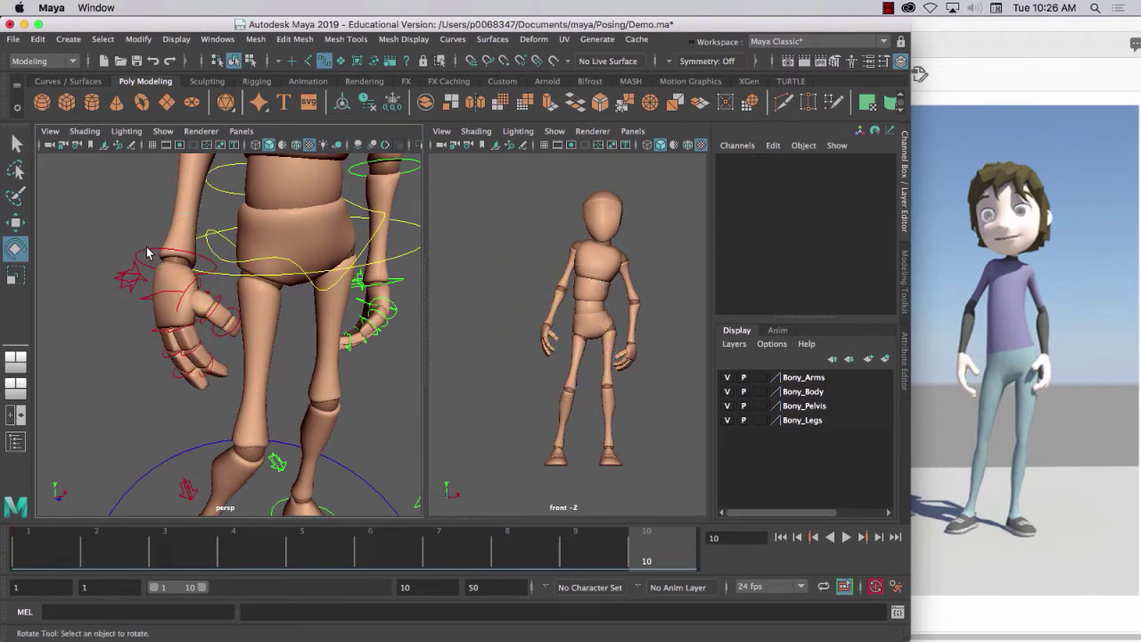
left_click(158, 244)
left_click_drag(158, 245, 193, 252)
scroll(190, 247, "down", 5)
scroll(193, 252, "up", 3)
scroll(194, 252, "down", 6)
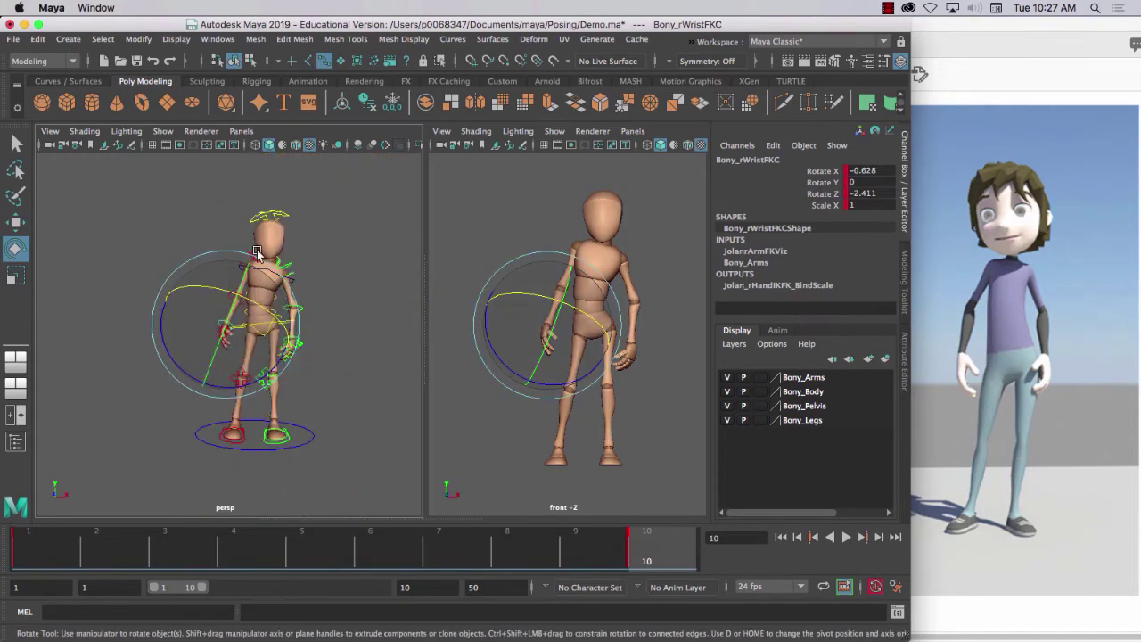
left_click(514, 177)
- Light the front view with scene lights and hide NURBS curves in the perspective view
key("7")
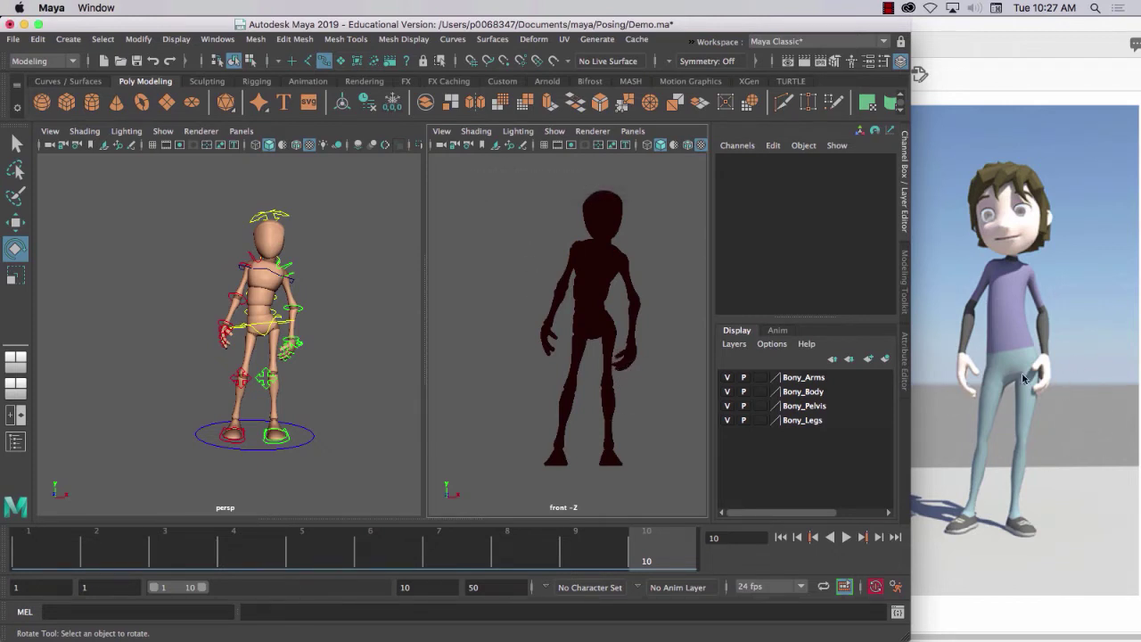
left_click_drag(178, 331, 163, 273, "alt")
left_click(164, 131)
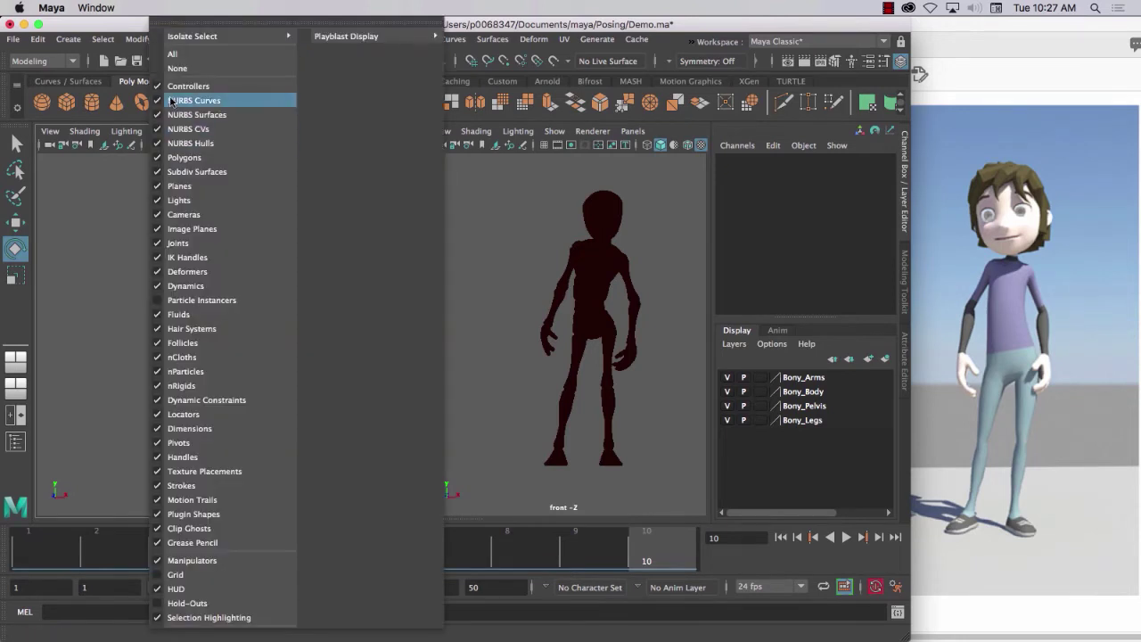
left_click(172, 101)
- Reframe both viewports on the figure and collapse the Channel Box for wider views
scroll(265, 268, "up", 3)
scroll(265, 267, "down", 3)
left_click_drag(254, 275, 259, 269, "alt")
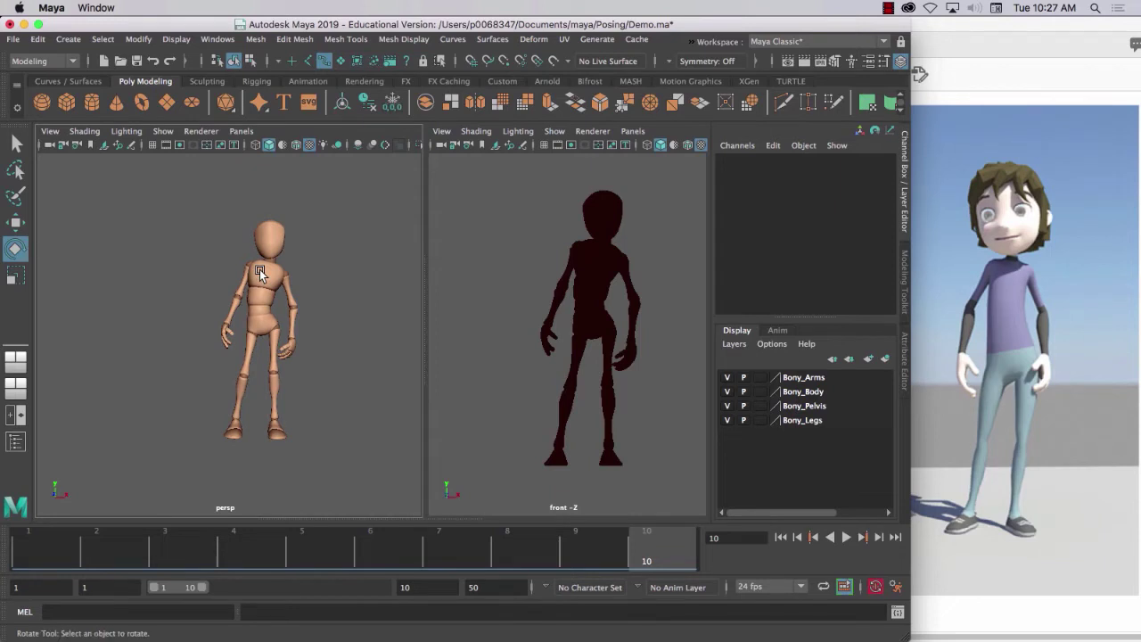
scroll(259, 270, "up", 3)
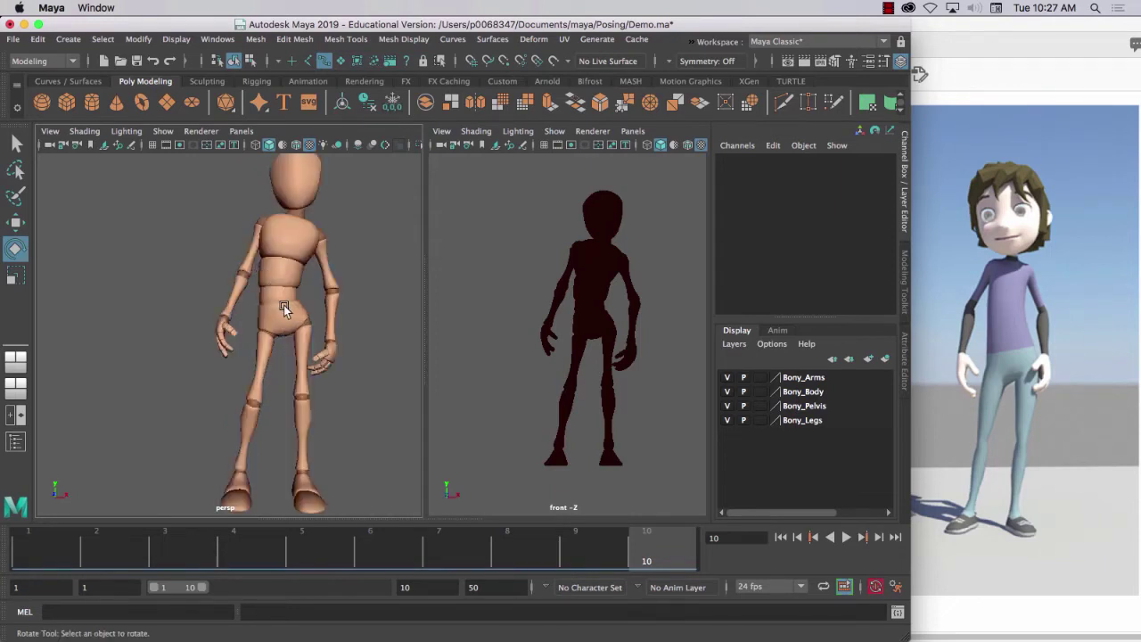
right_click_drag(259, 270, 268, 304, "alt")
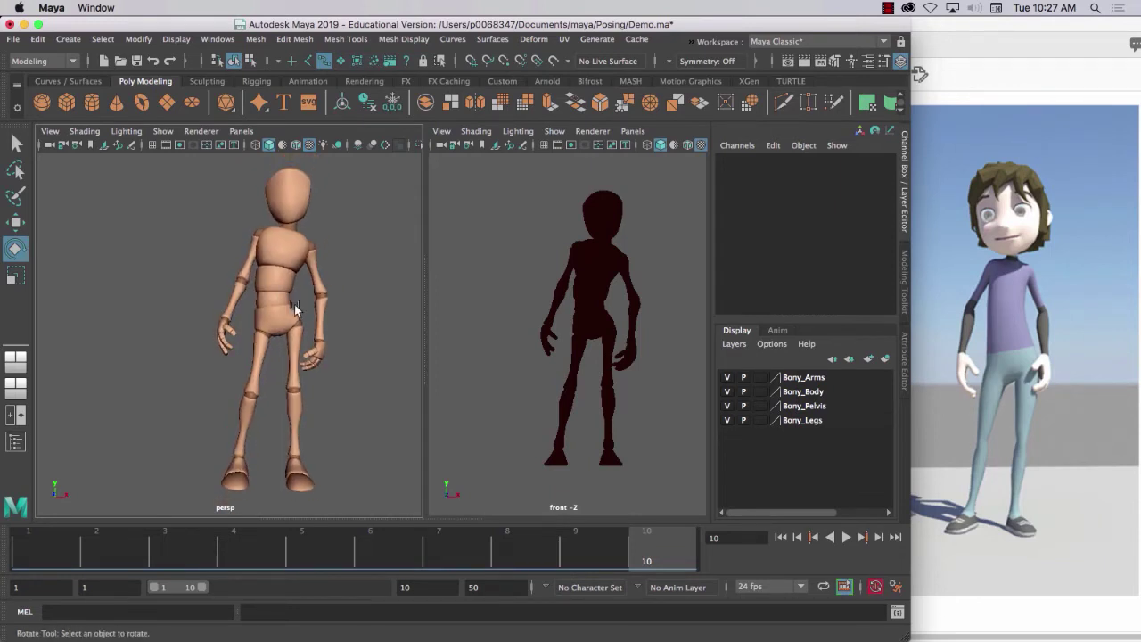
right_click_drag(598, 388, 610, 400, "alt")
left_click(906, 197)
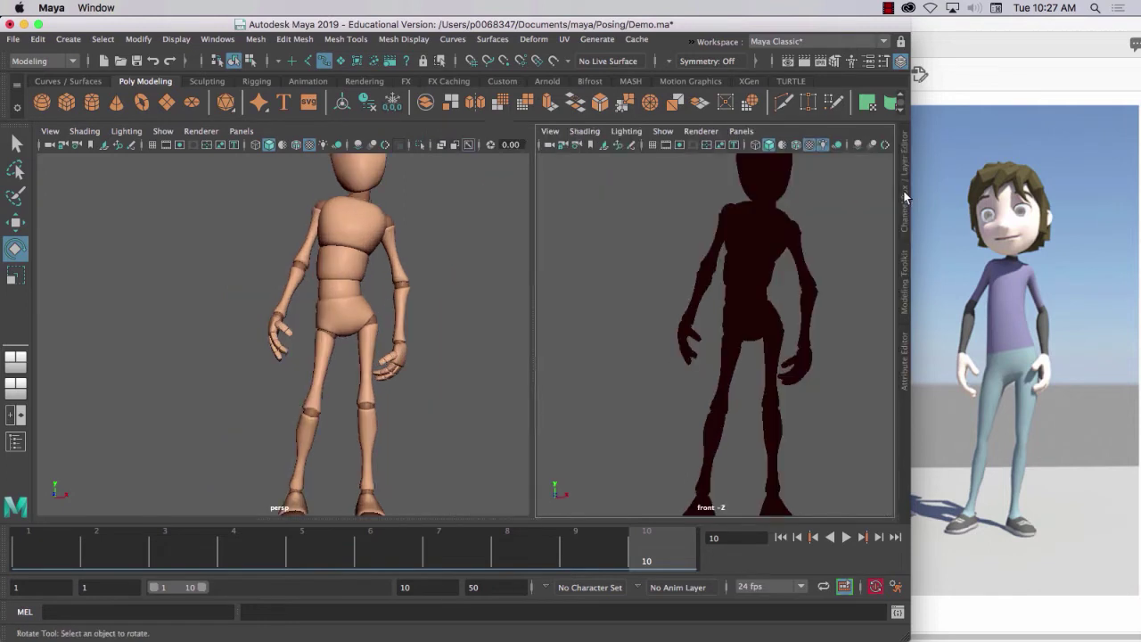
right_click_drag(752, 335, 688, 335, "alt")
right_click_drag(416, 354, 376, 348, "alt")
mouse_move(375, 348)
left_mouse_down("alt")
mouse_move(370, 337)
mouse_move(363, 346)
left_mouse_up("alt")
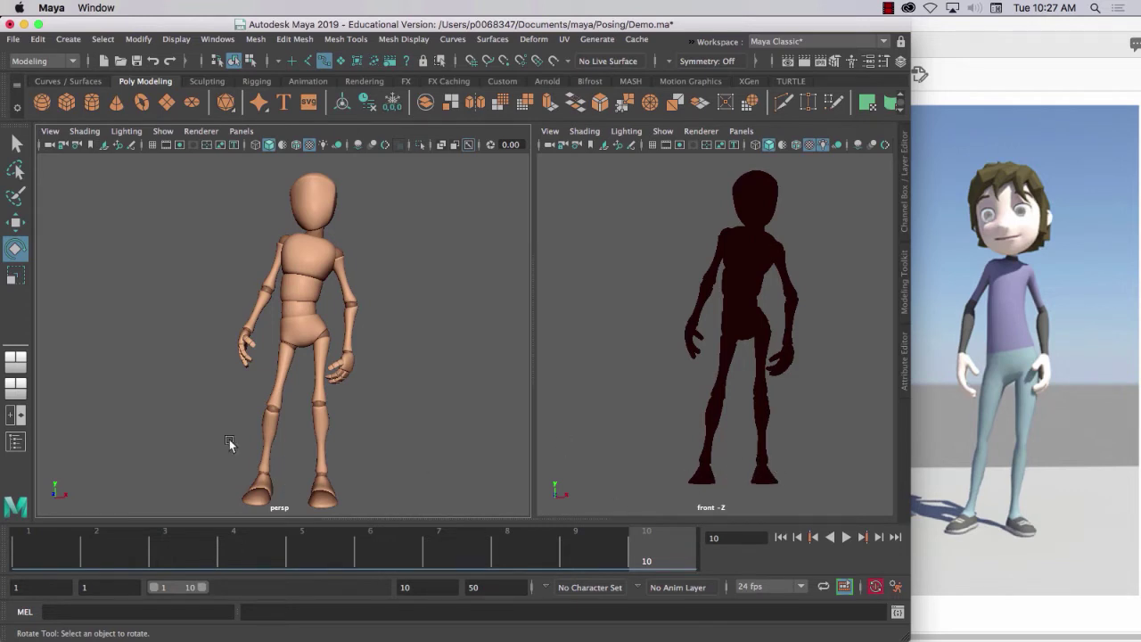
- Show control curves, turn the right foot about 18° and left foot about 7.6° in Y, keying them
left_click(163, 131)
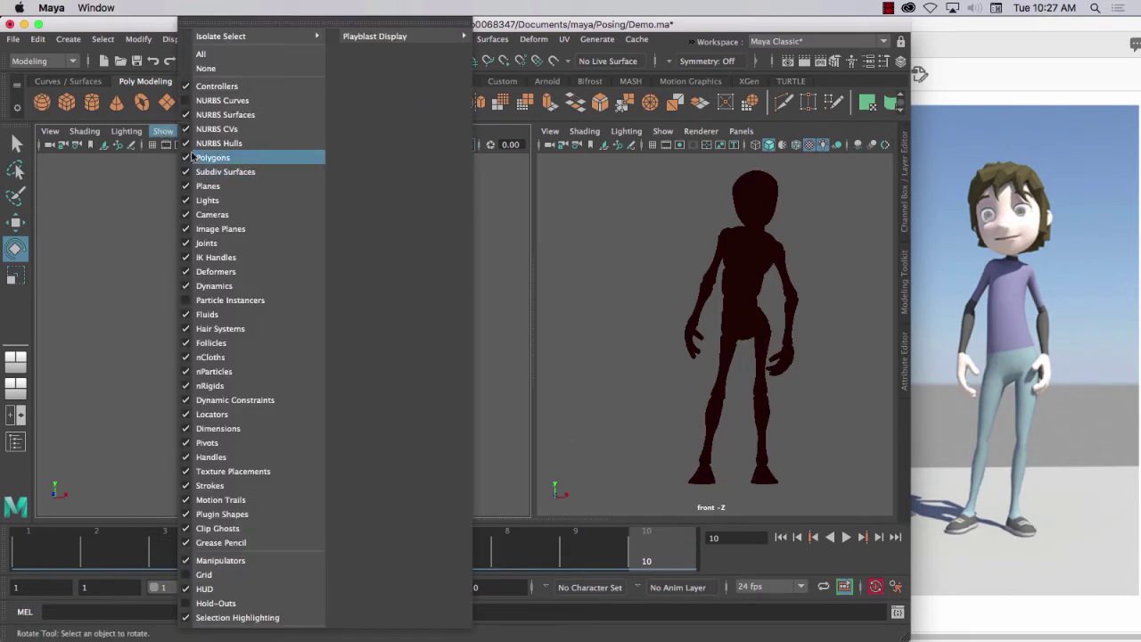
left_click(203, 101)
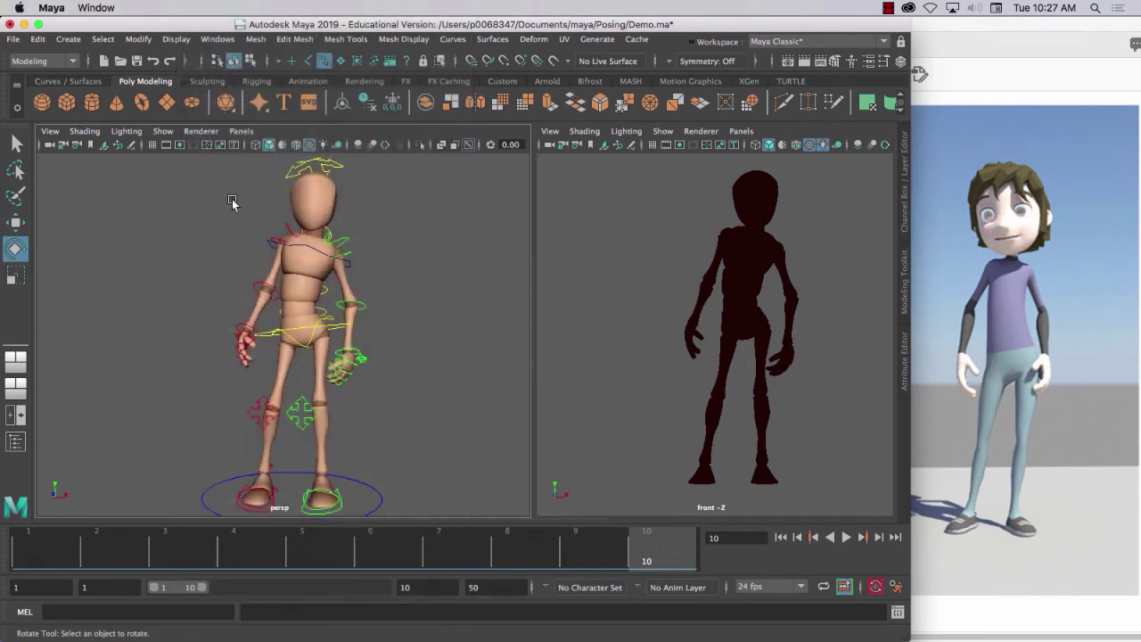
left_click(276, 493)
left_click_drag(270, 500, 306, 499)
left_click(763, 493)
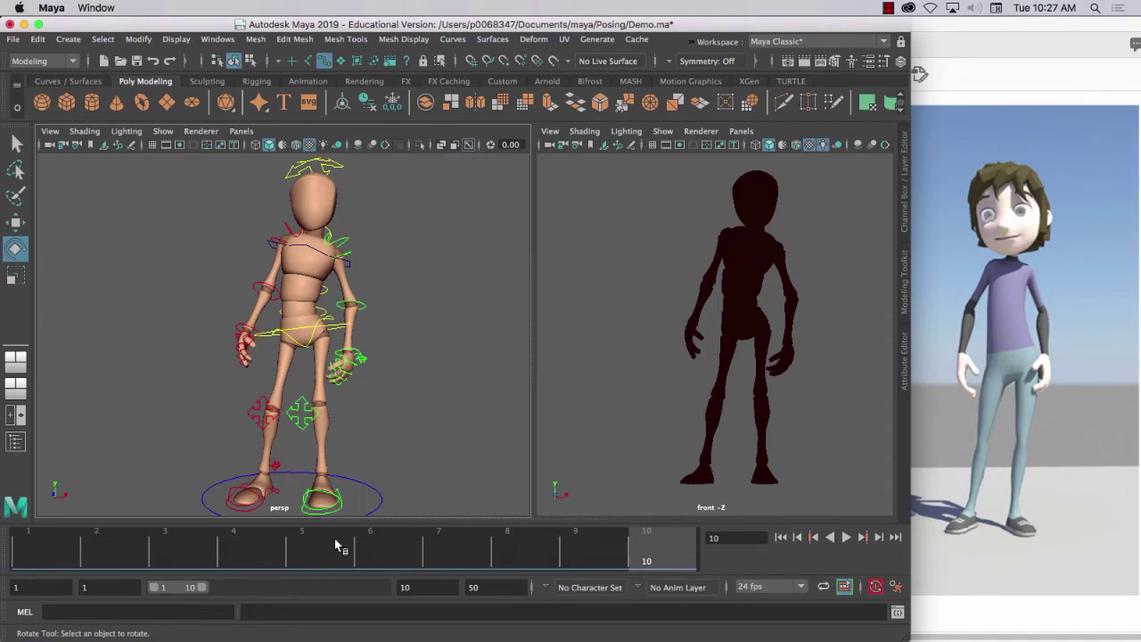
left_click(341, 507)
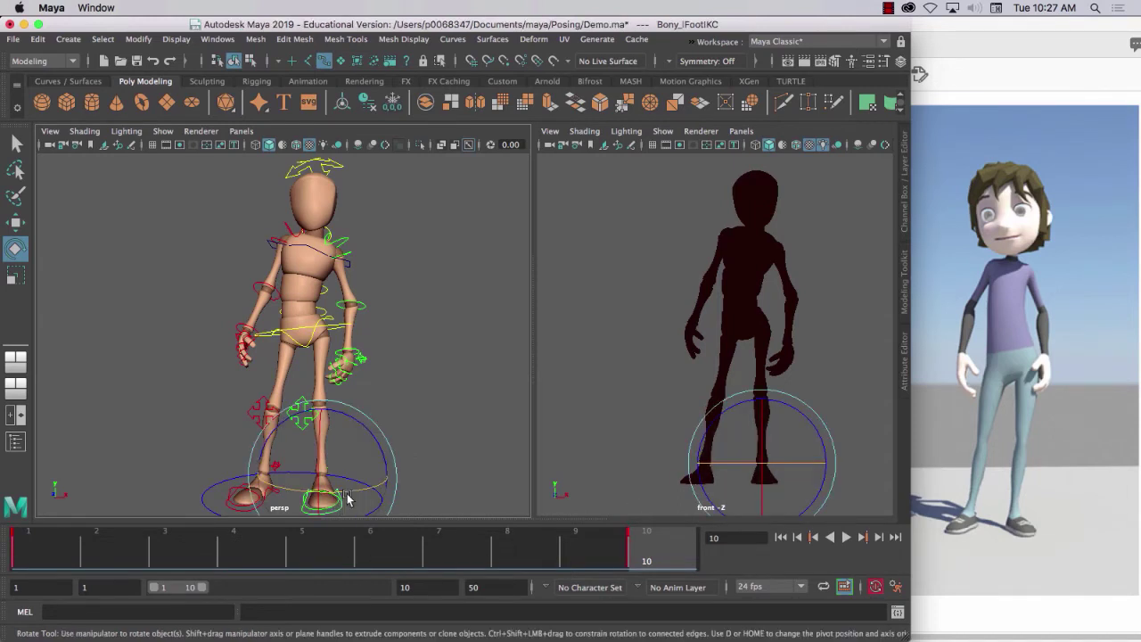
left_click_drag(343, 507, 355, 502)
key("s")
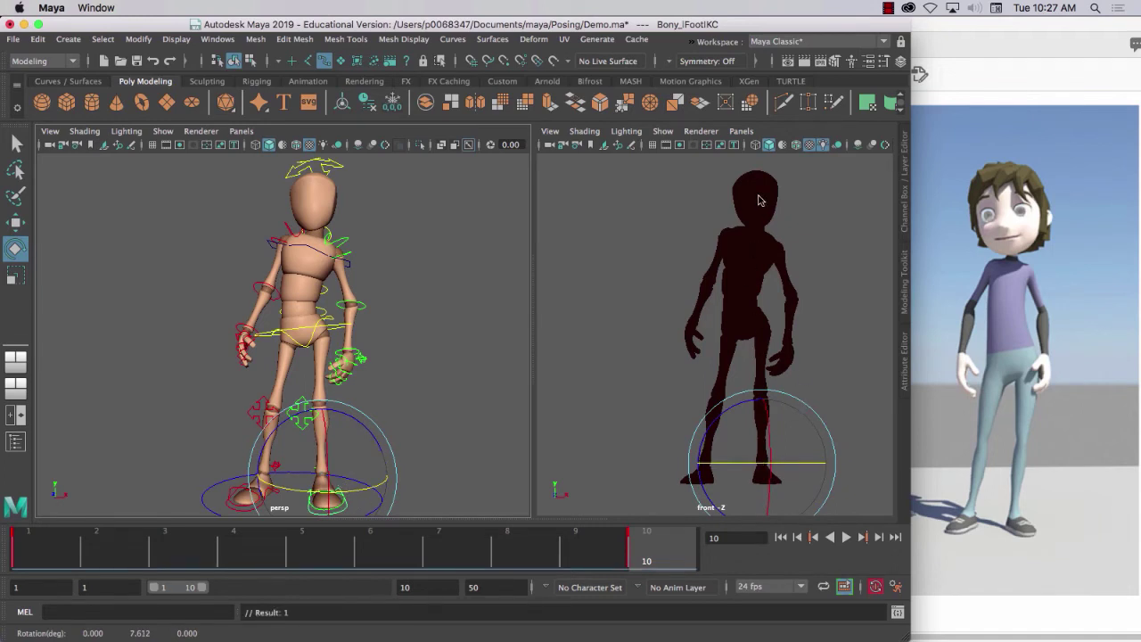
- Turn the head to Rotate Y -18.493, key it, and show the front view textured
left_click(300, 179)
left_click_drag(298, 187, 335, 211)
key("s")
key("s")
left_click(471, 253)
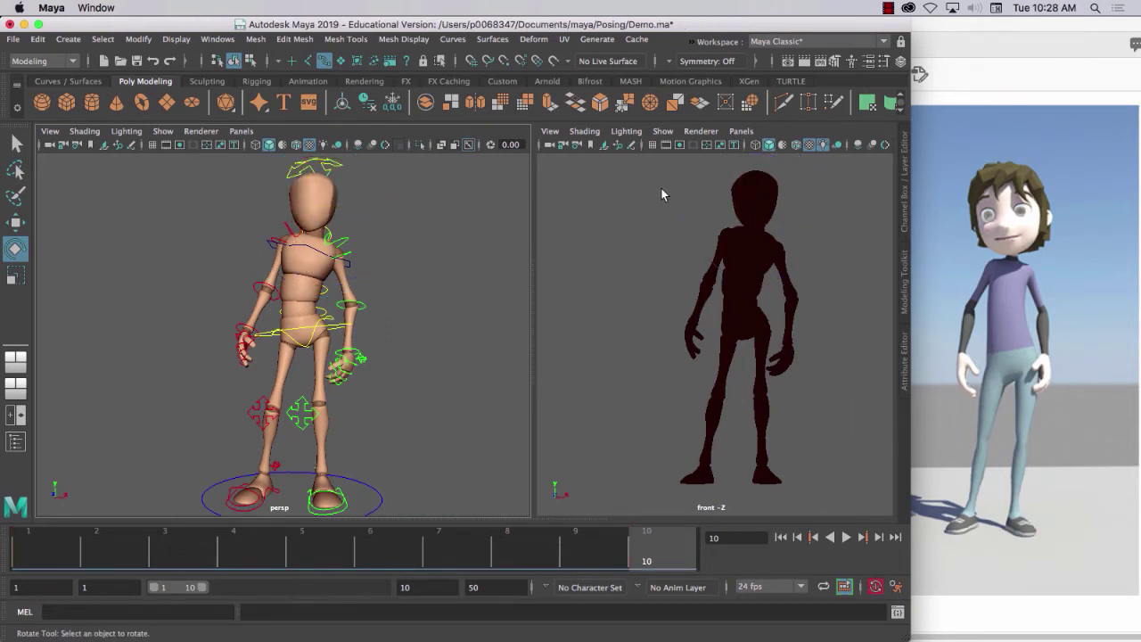
key("6")
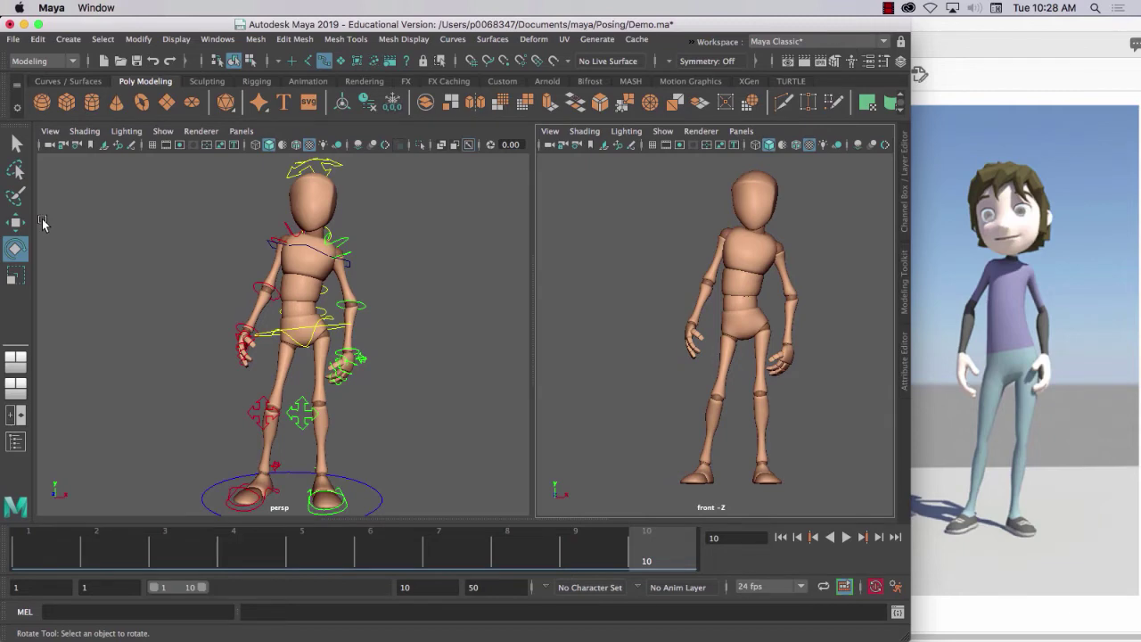
- Hide NURBS curves in the perspective view and restore the front view's all-lights silhouette
left_click(168, 132)
left_click(209, 101)
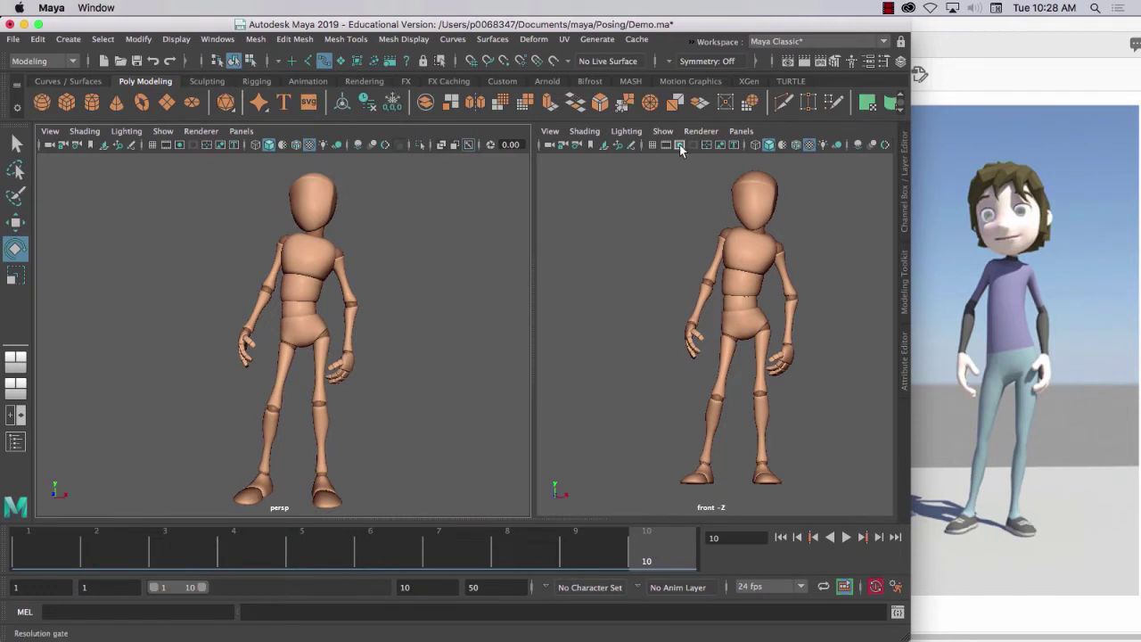
left_click(821, 145)
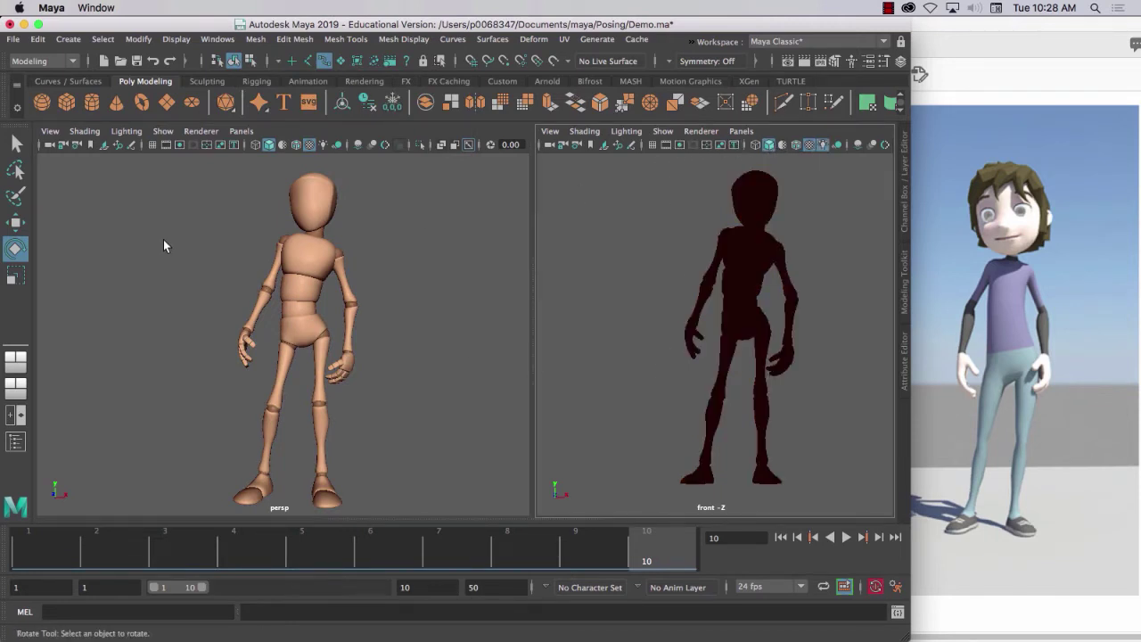
left_click(162, 270)
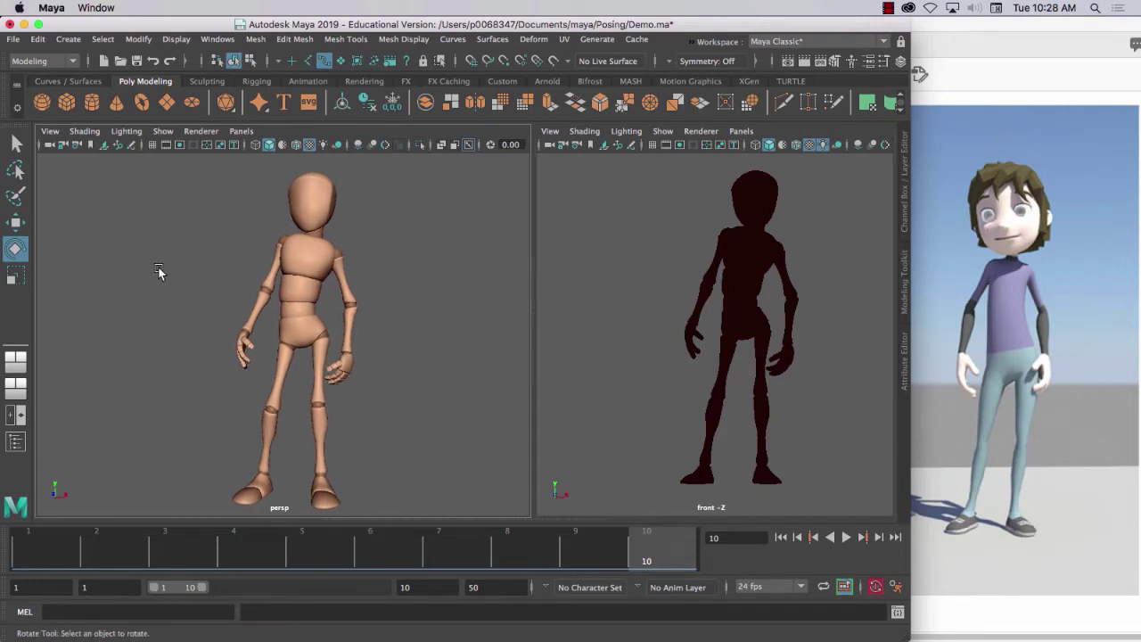
left_click(419, 586)
- Show the control curves again and marquee-select all rig controls
left_click(163, 131)
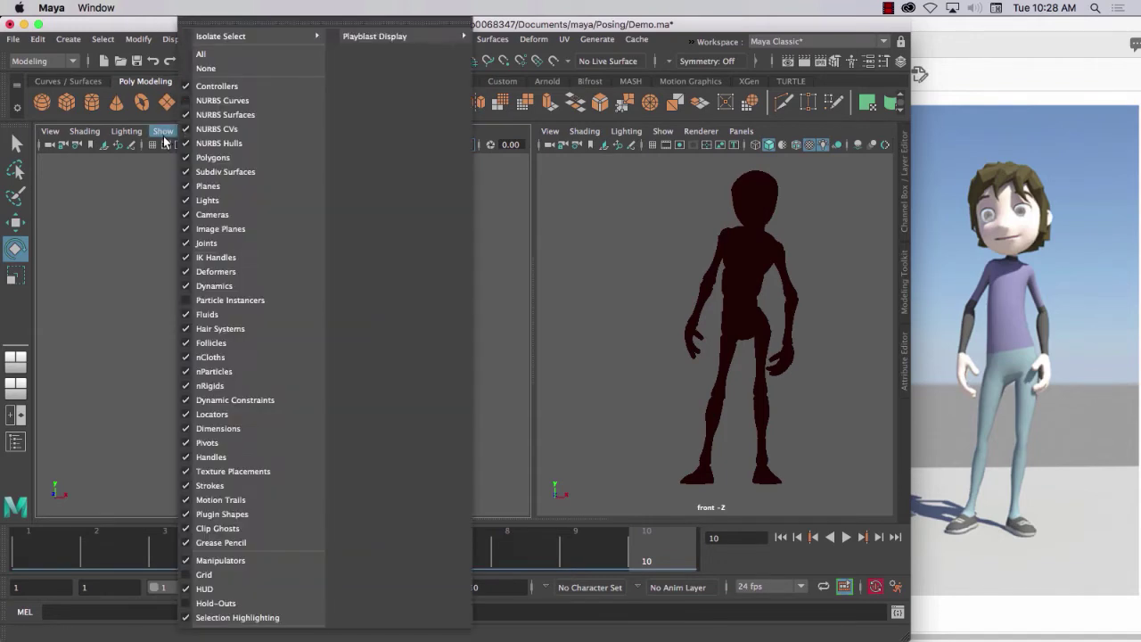
left_click(201, 98)
scroll(196, 212, "down", 3)
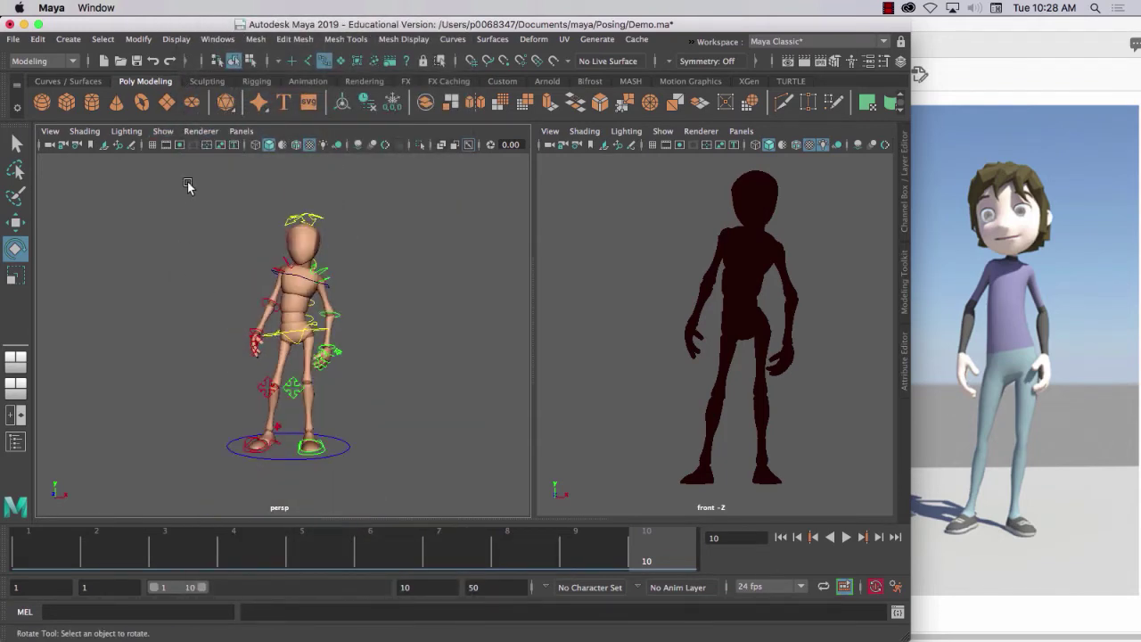
left_click_drag(191, 186, 404, 555)
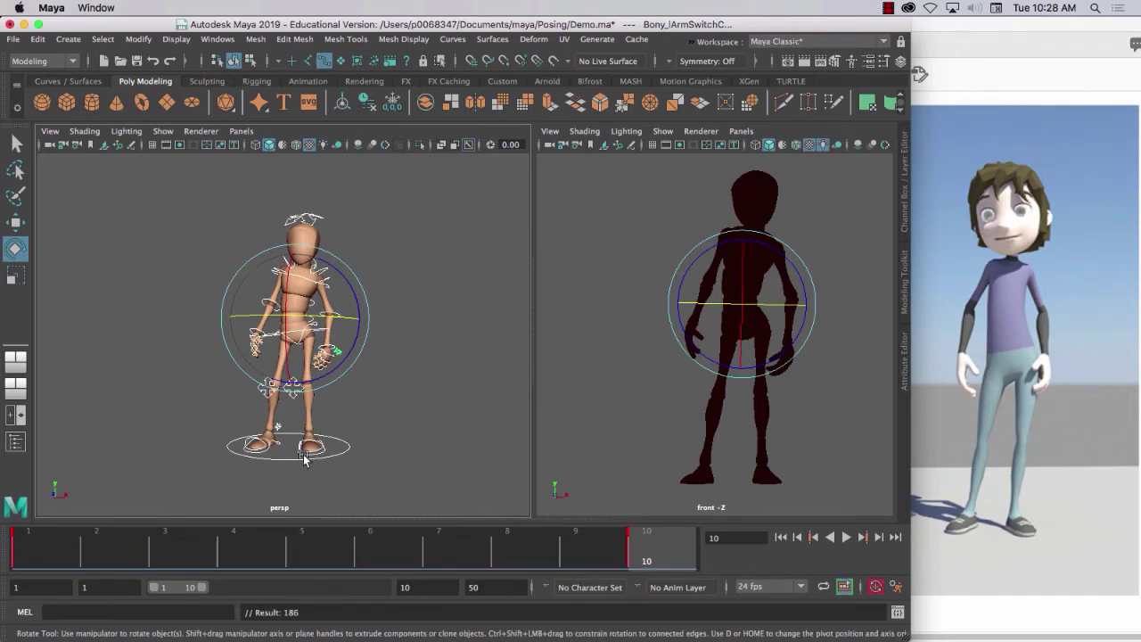
left_click(186, 256)
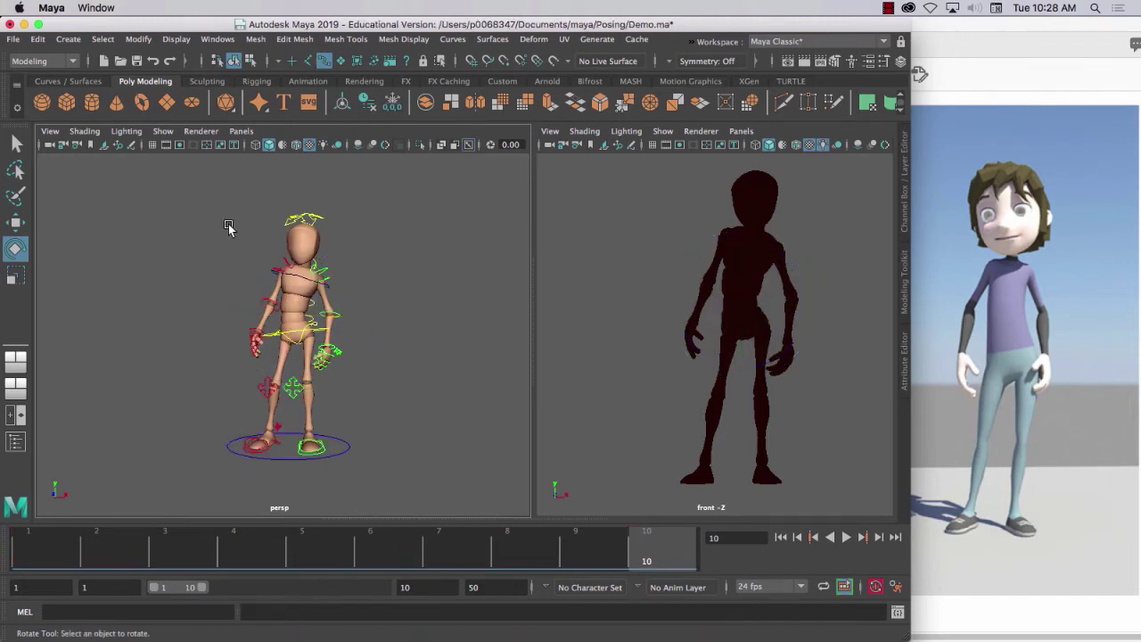
left_click_drag(244, 212, 314, 453)
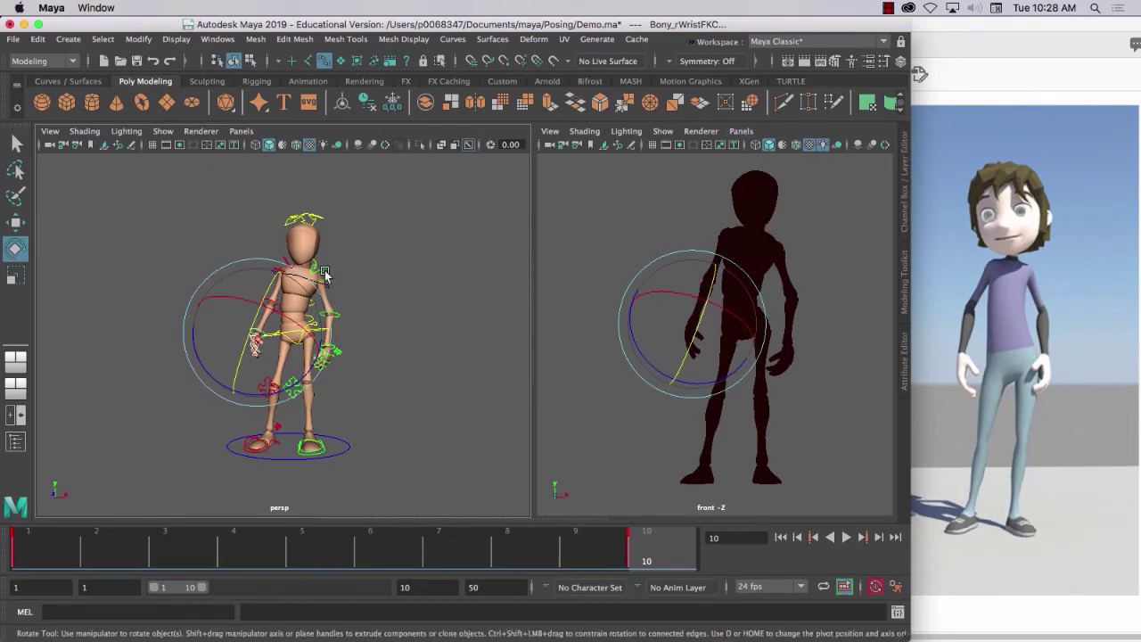
left_click(416, 266)
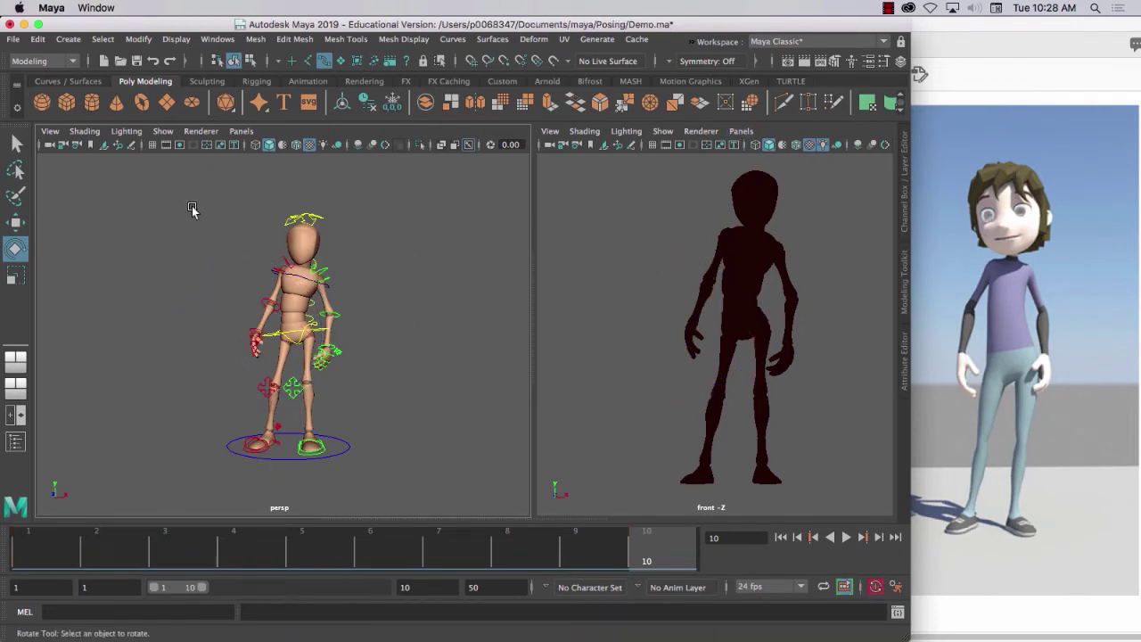
left_click_drag(190, 201, 355, 437)
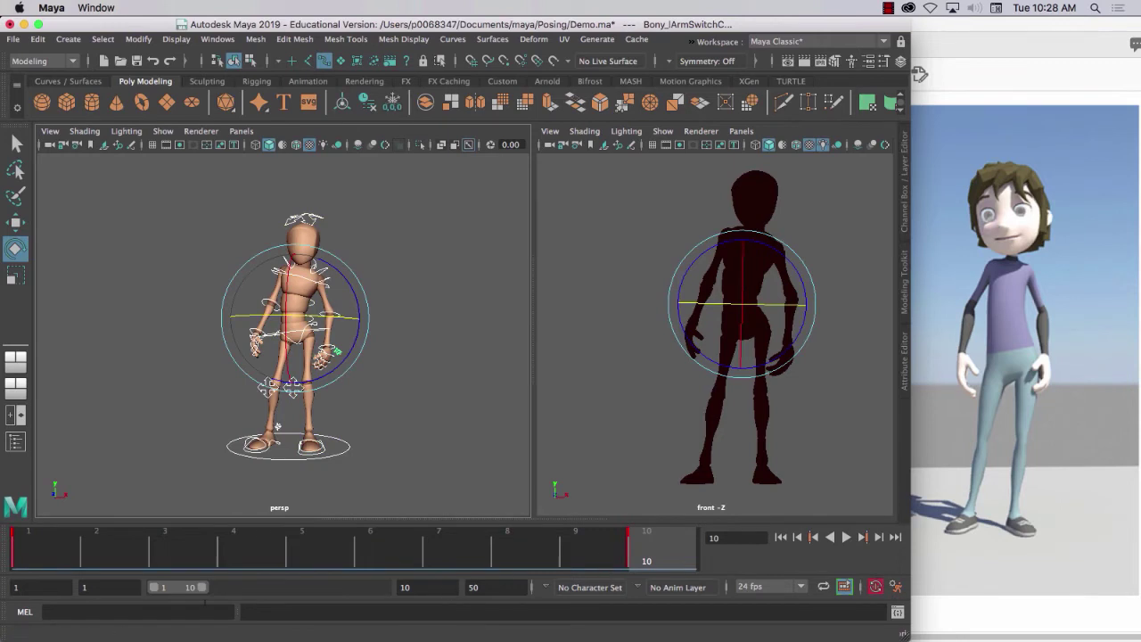
- Extend playback to frame 21, review the motion stopping at frame 10, then bring up the reference PDF
left_click_drag(204, 588, 252, 588)
left_click(645, 545)
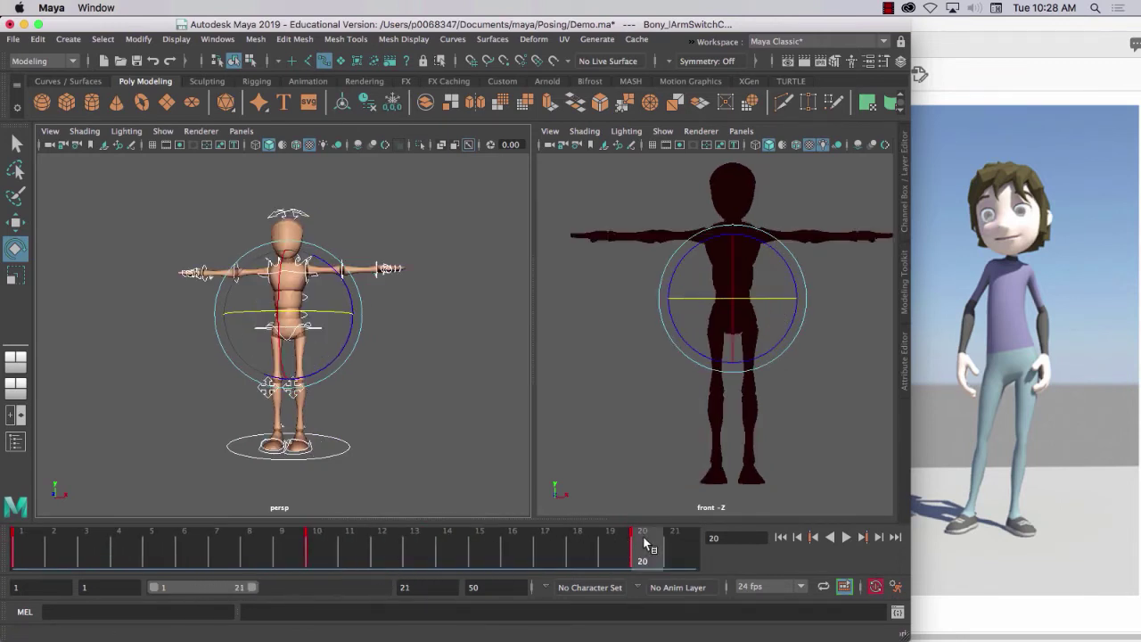
key("alt+v")
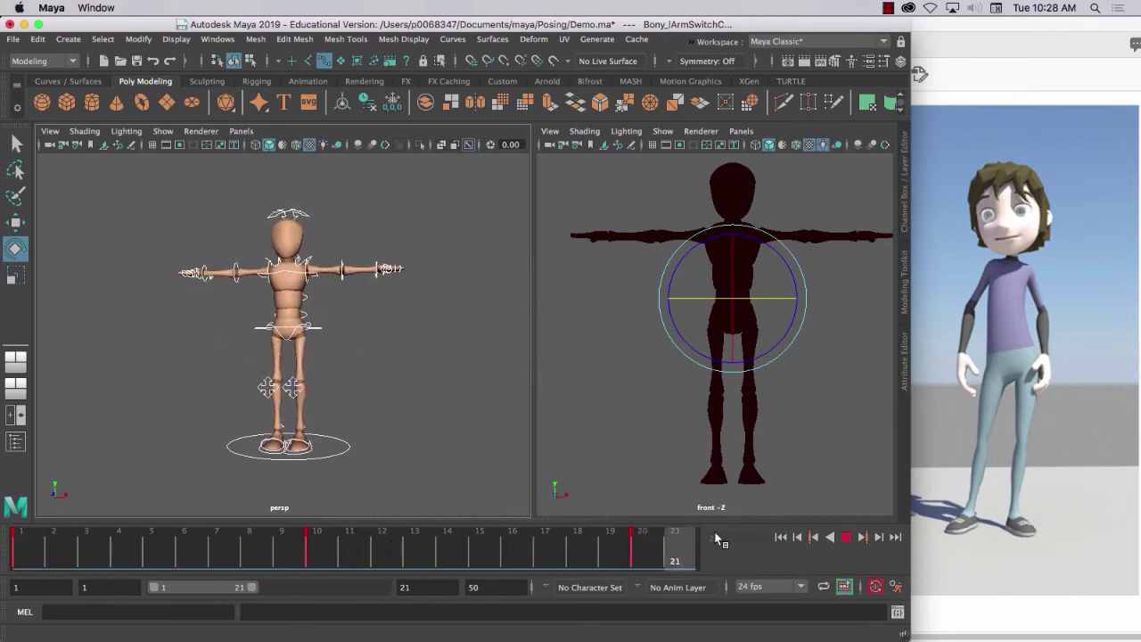
left_click(315, 546)
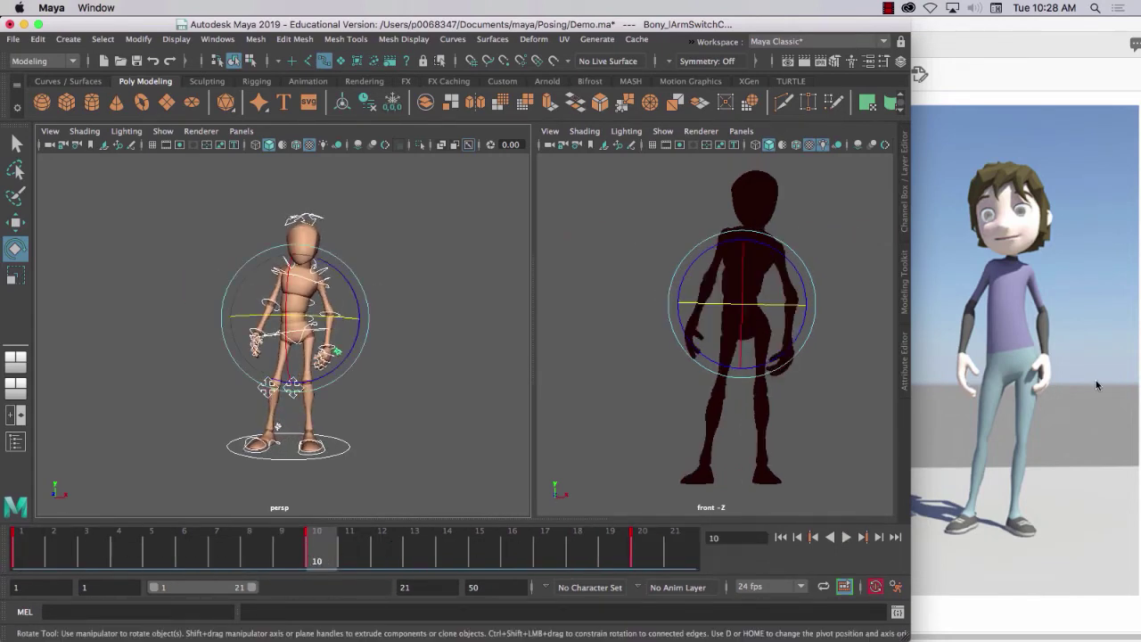
left_click(999, 87)
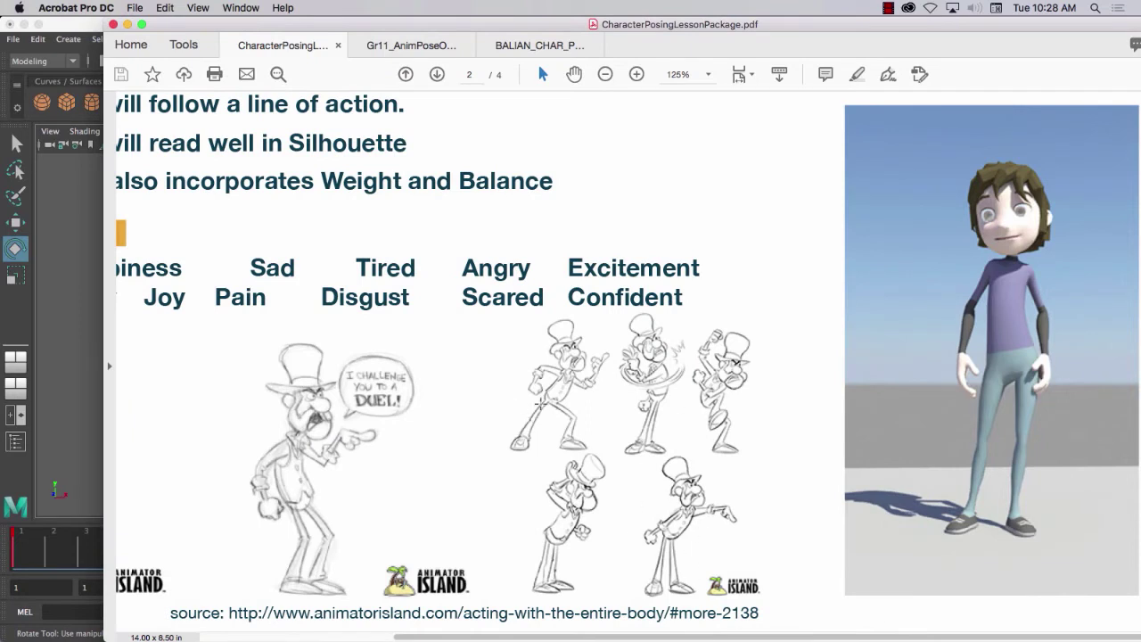
scroll(477, 368, "down", 1)
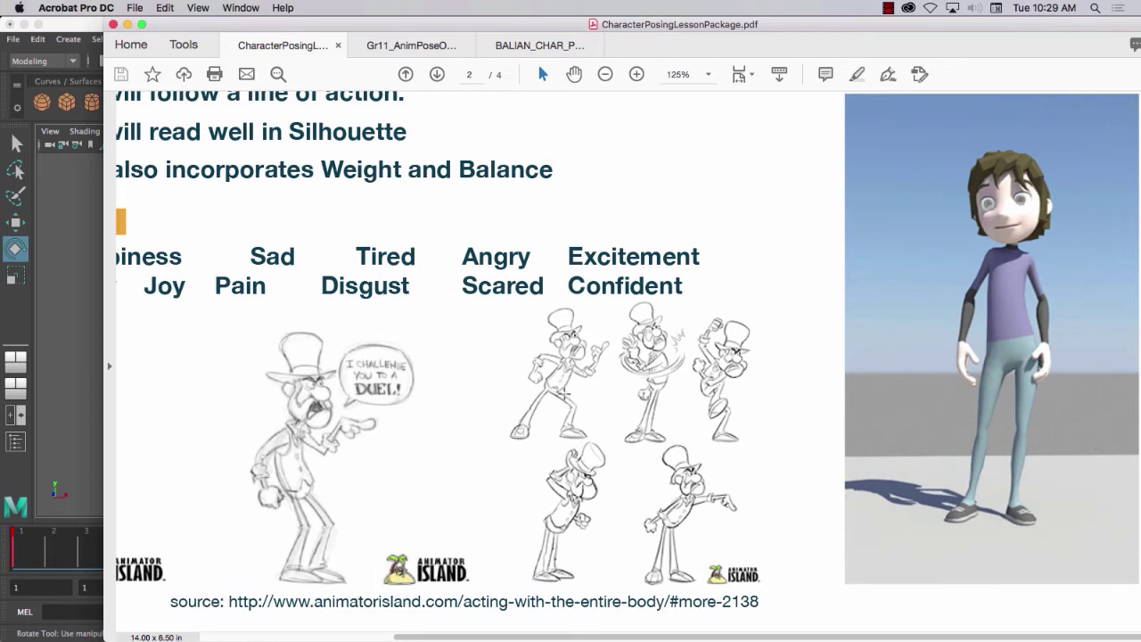
left_click(888, 9)
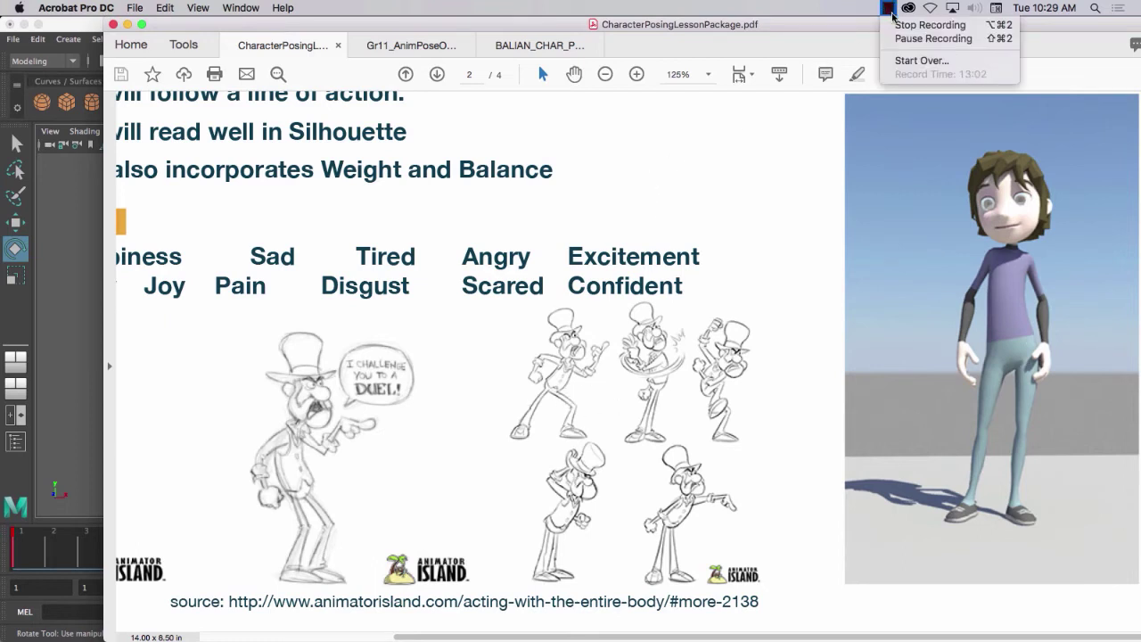
left_click(934, 38)
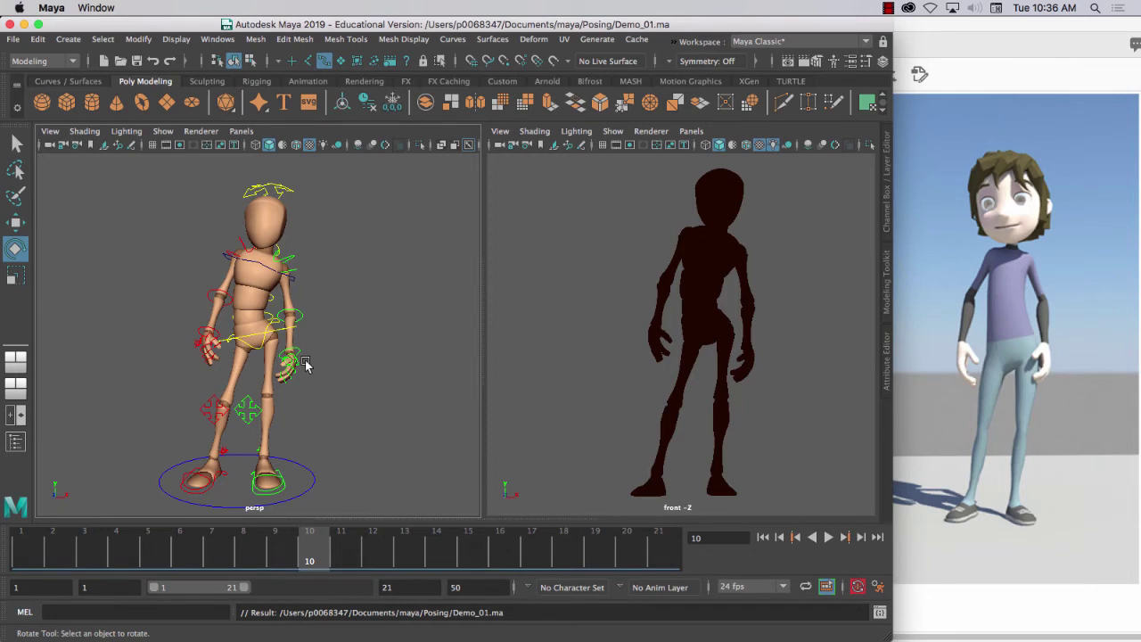
- Twist the Bony_Spine02FKC middle spine control, checking the torso turn from several angles
left_click_drag(313, 400, 174, 411, "alt")
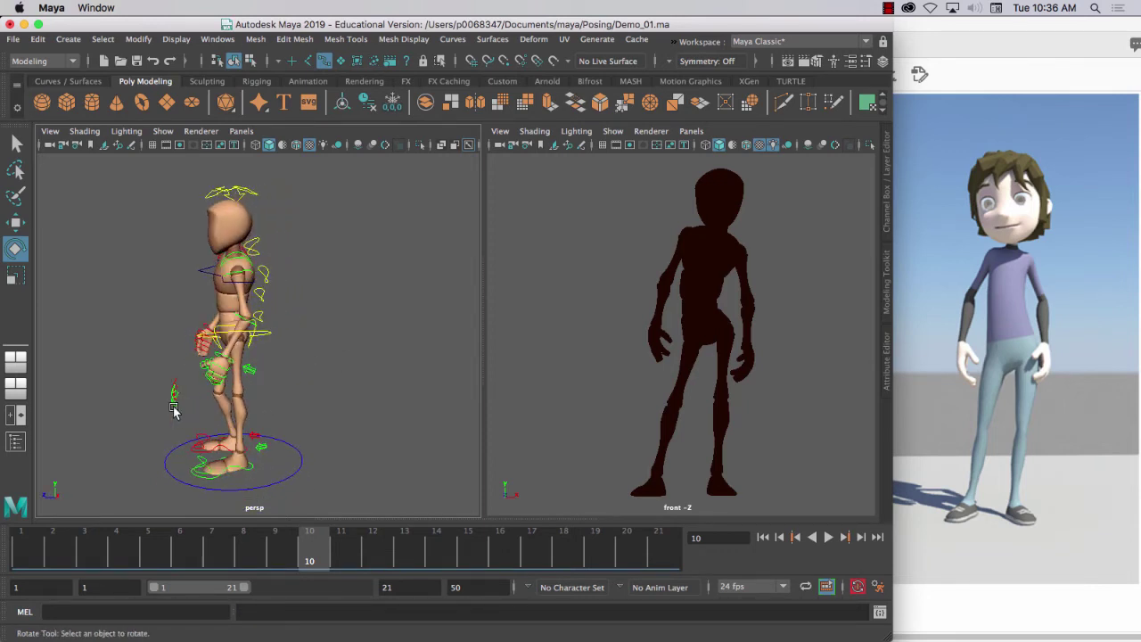
left_click_drag(37, 375, 178, 373, "alt")
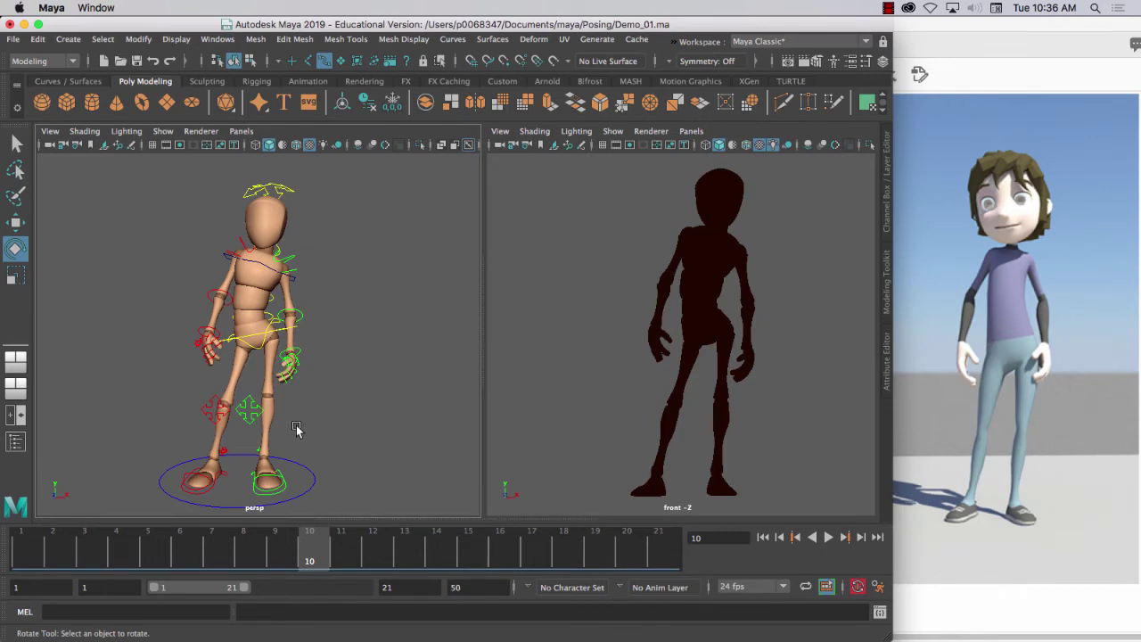
left_click_drag(150, 421, 19, 419, "alt")
left_click_drag(202, 392, 172, 405, "alt")
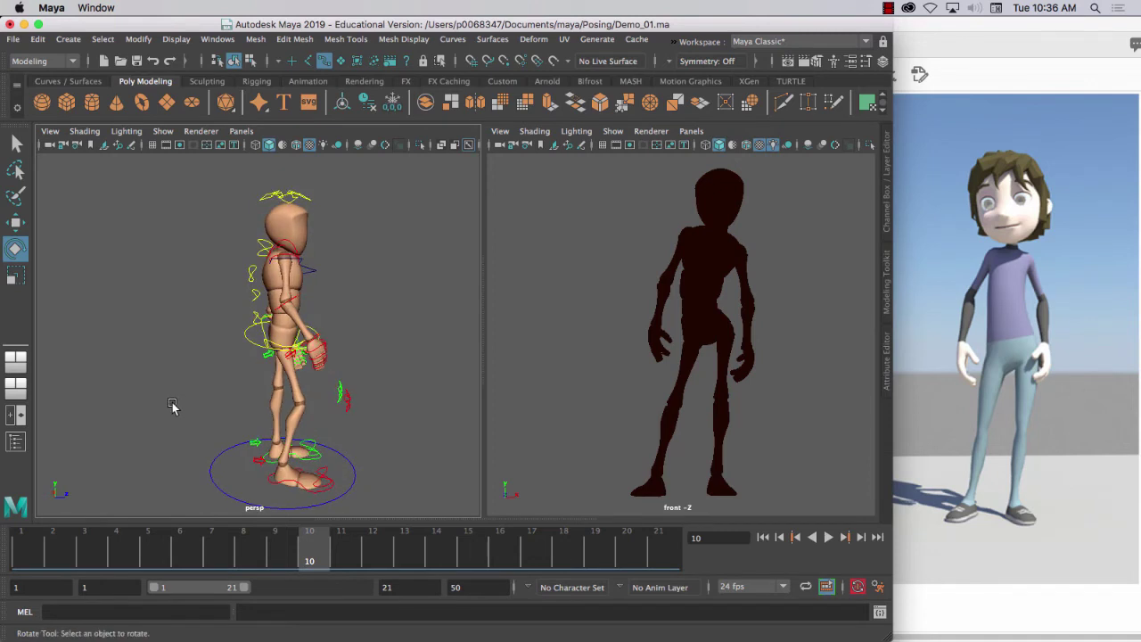
left_click(255, 301)
left_click_drag(236, 257, 230, 253)
left_click_drag(170, 297, 42, 285, "alt")
left_click(74, 247)
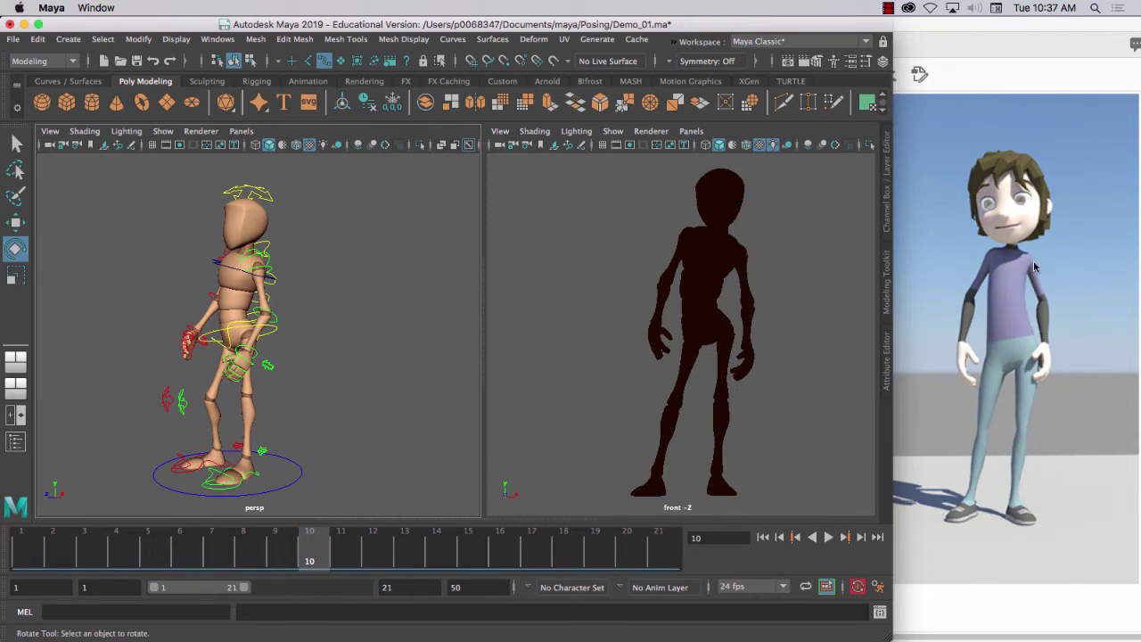
- Rotate Bony_SpineTopIKC about 4.7 degrees, comparing against the front view's shaded and lit silhouette
left_click(234, 269)
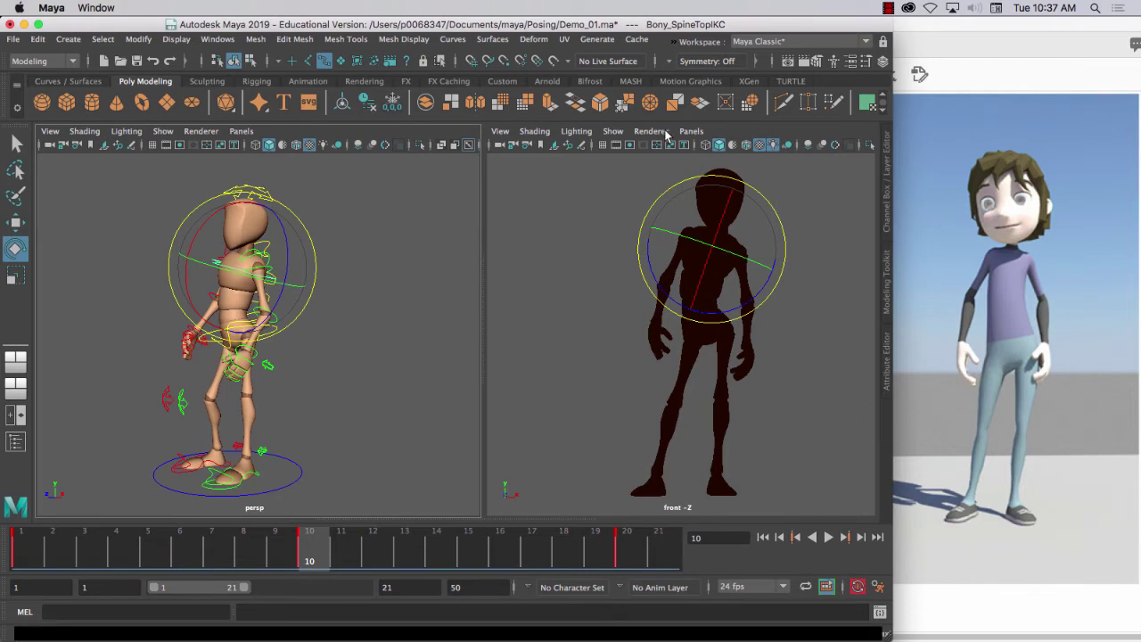
key("6")
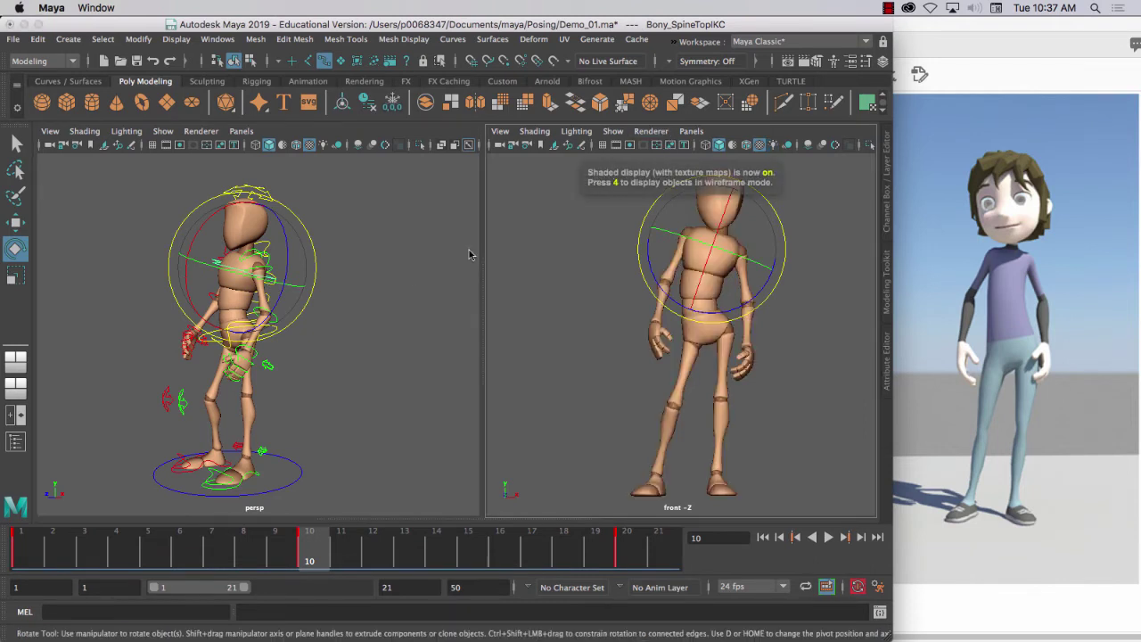
left_click_drag(674, 233, 711, 259)
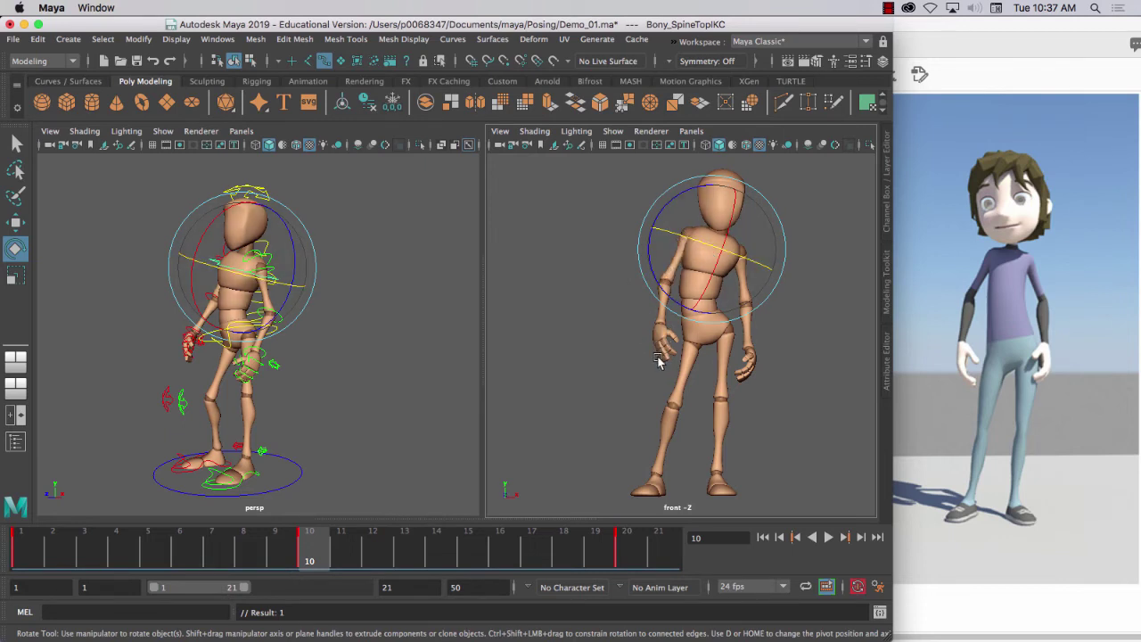
left_click(616, 217)
key("6")
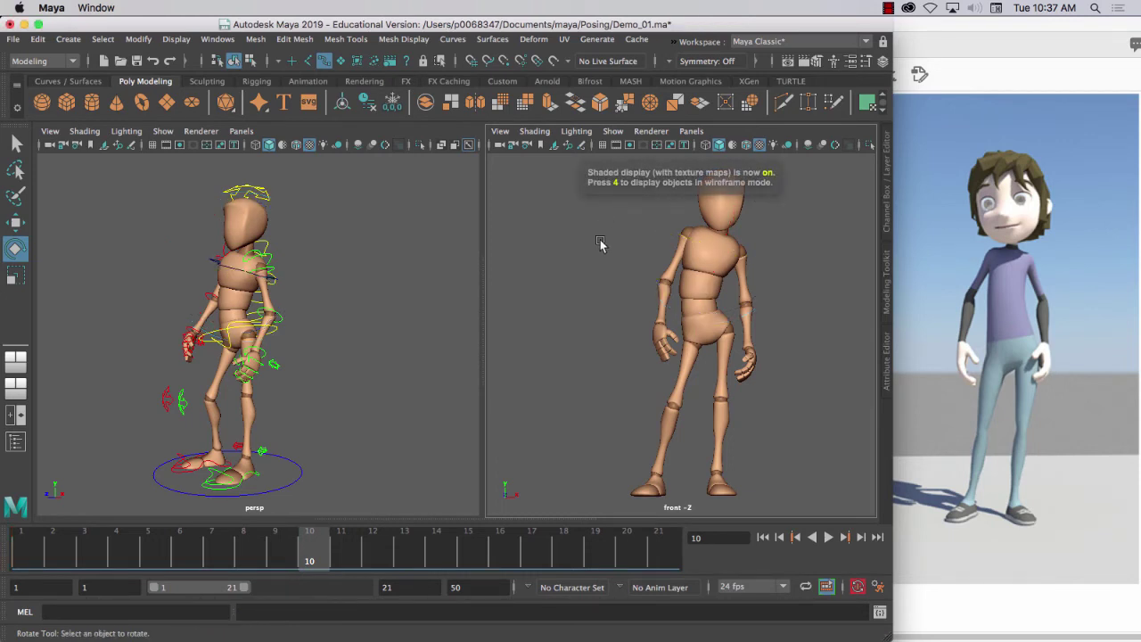
key("7")
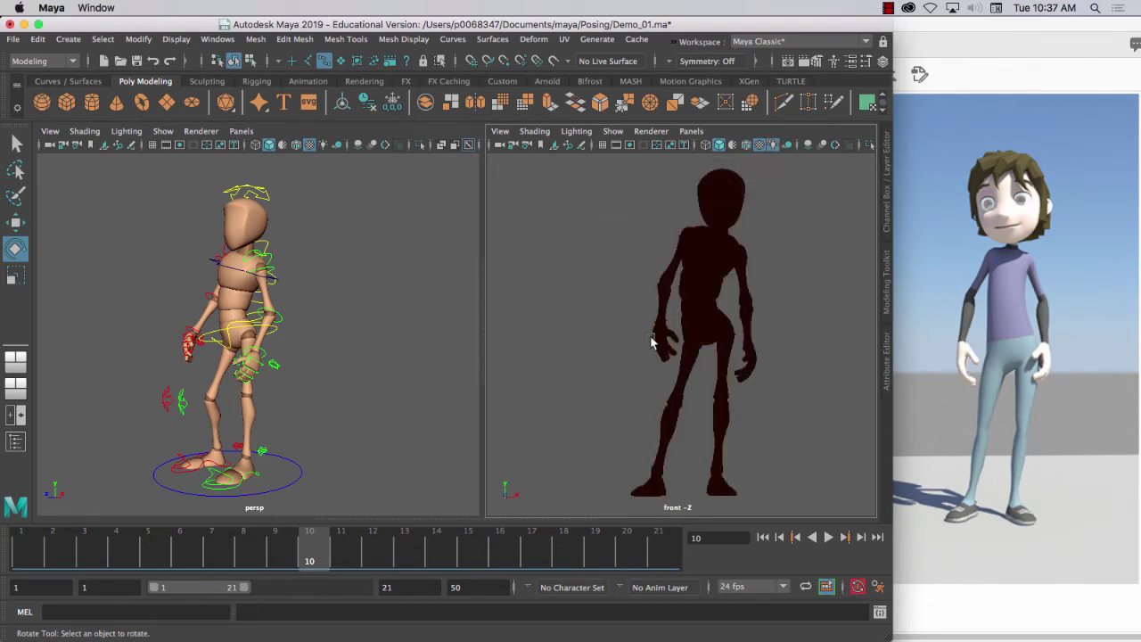
left_click_drag(172, 301, 178, 279, "alt")
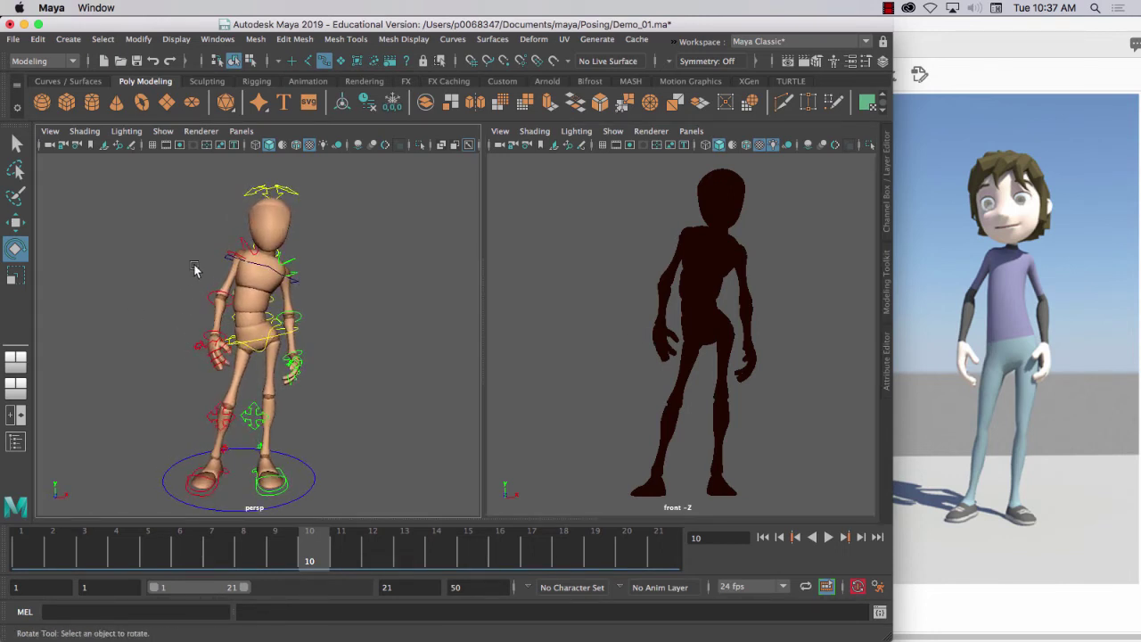
left_click(231, 252)
- Try tilting the upper body with the spine control, then undo the tilt
left_click_drag(240, 252, 227, 254)
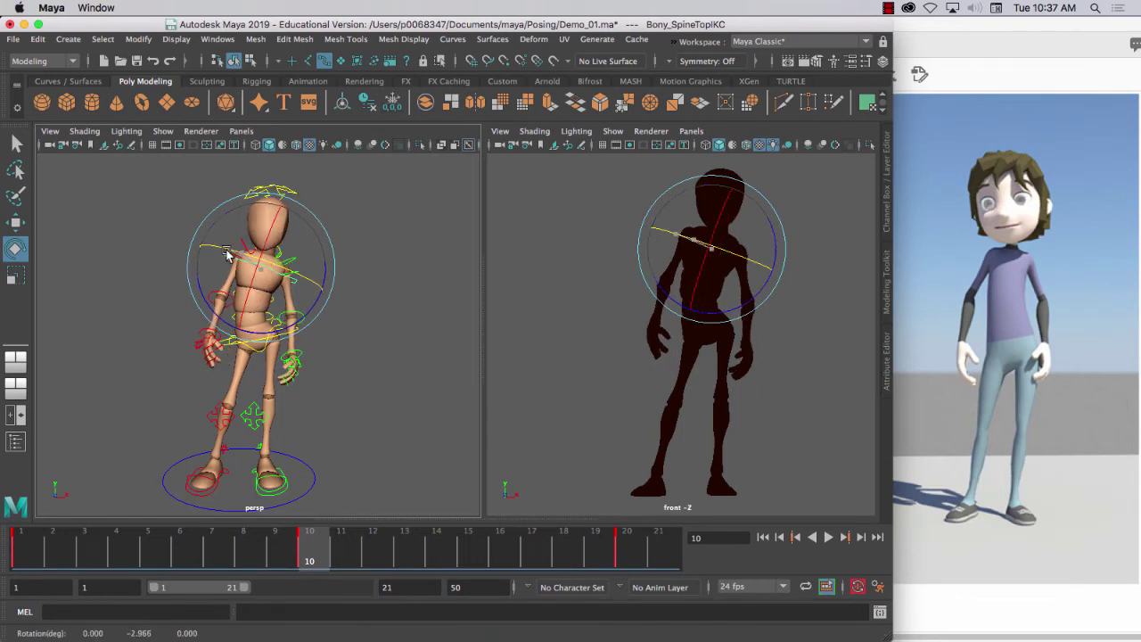
key("super+z")
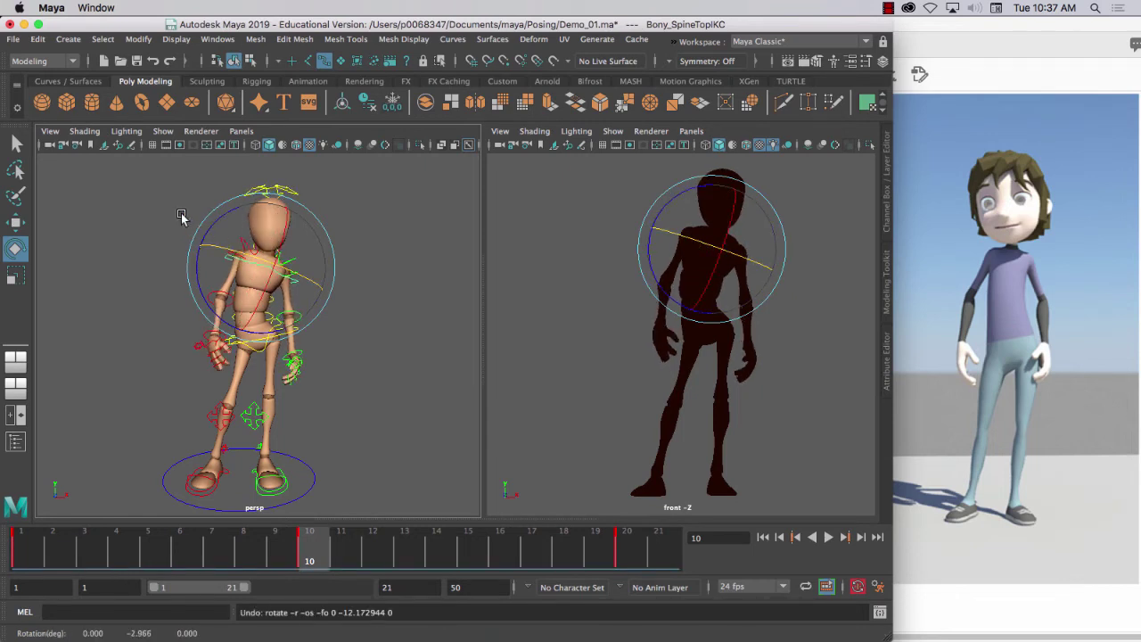
left_click(179, 218)
- Rotate Bony_rShoulderFKC to 13.409, 0.593, -85.072 to bring the lowered right arm into place
scroll(229, 244, "up", 5)
scroll(241, 290, "down", 1)
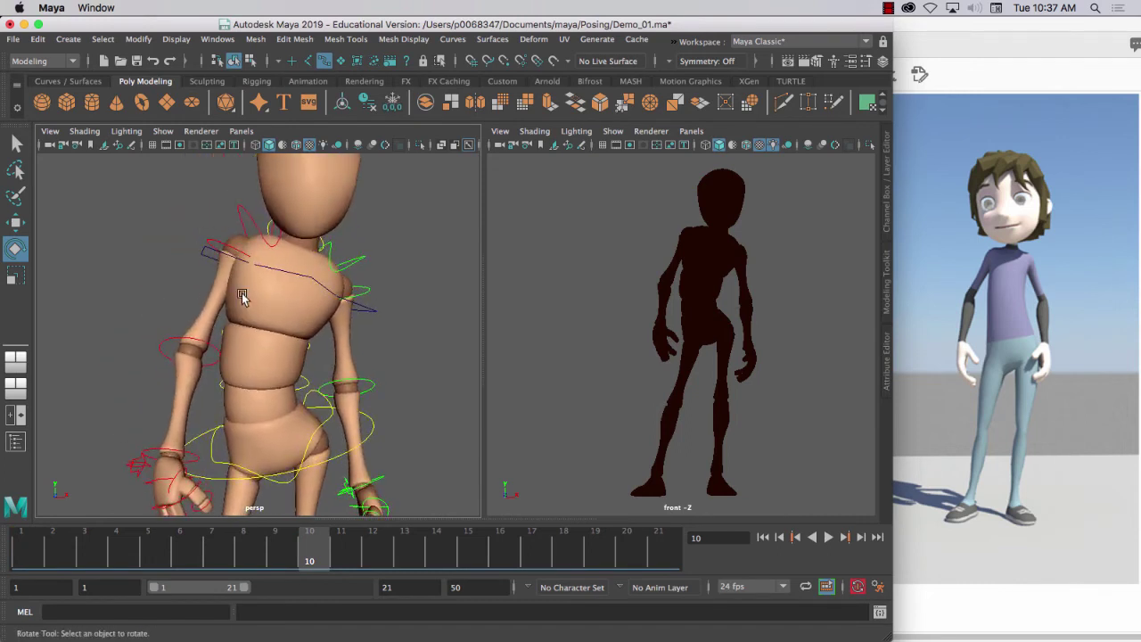
left_click(223, 253)
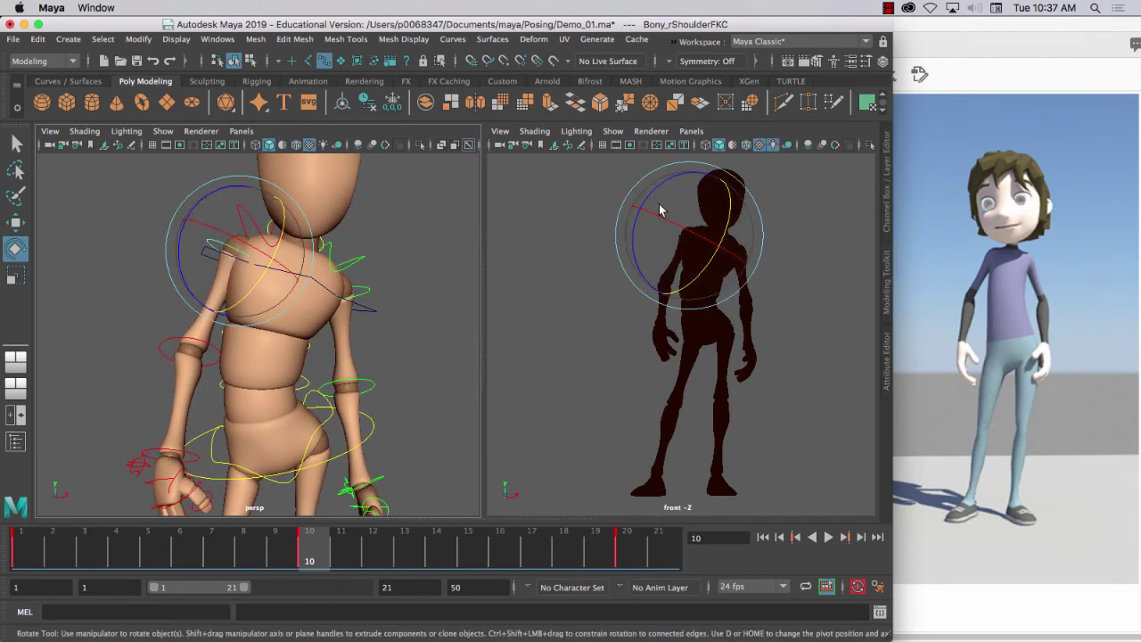
left_click_drag(673, 223, 657, 224)
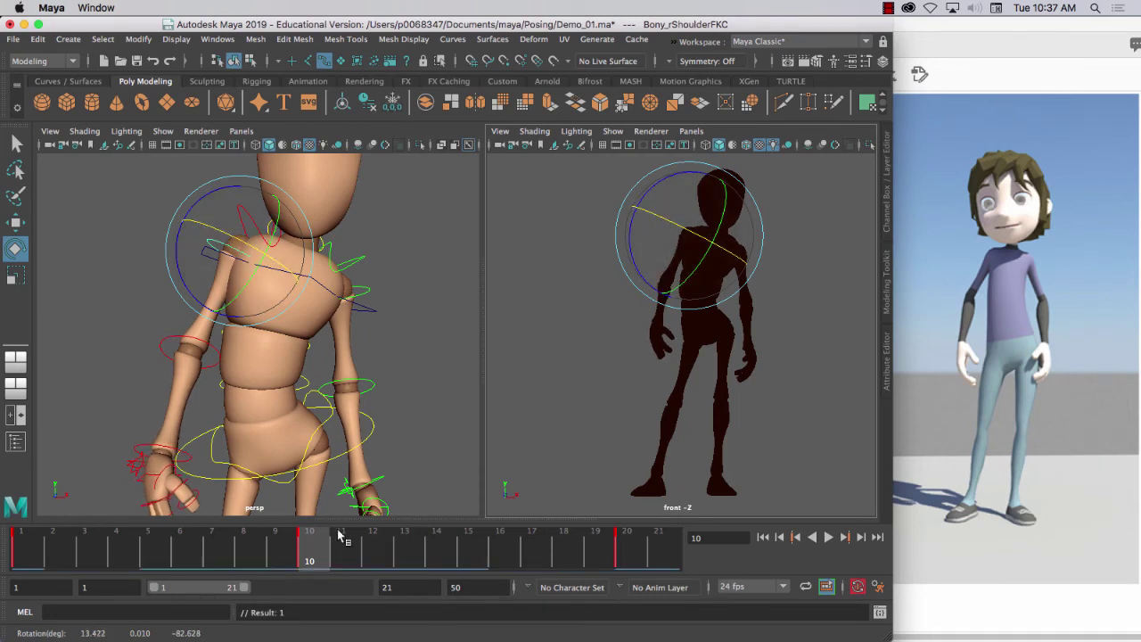
middle_click(285, 448, "alt")
middle_click_drag(285, 448, 314, 426, "alt")
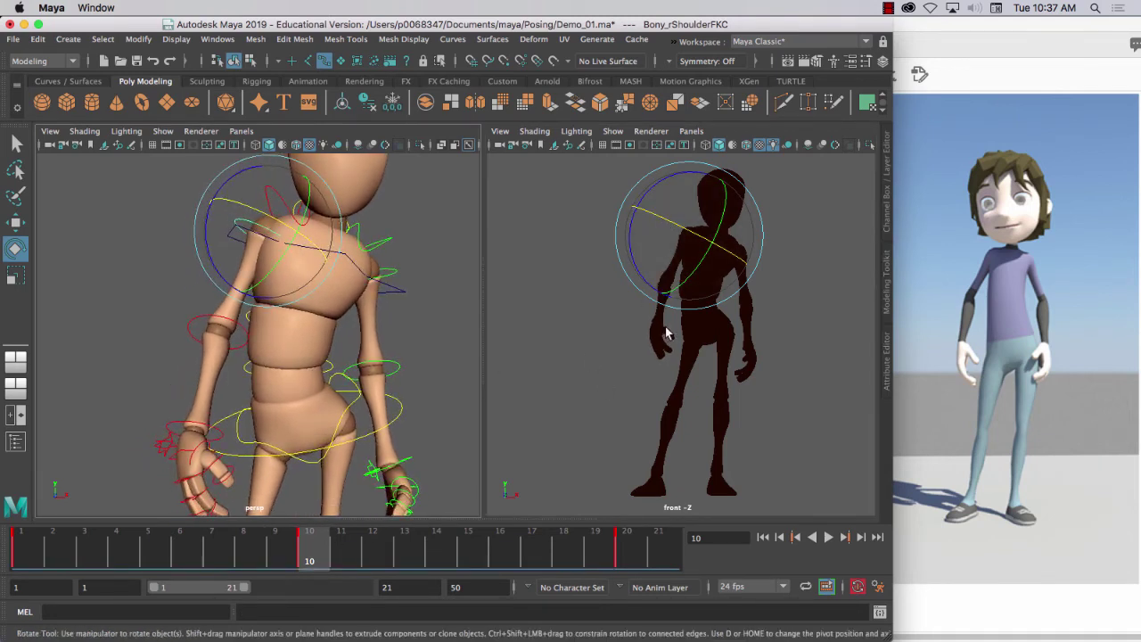
left_click_drag(636, 264, 635, 265)
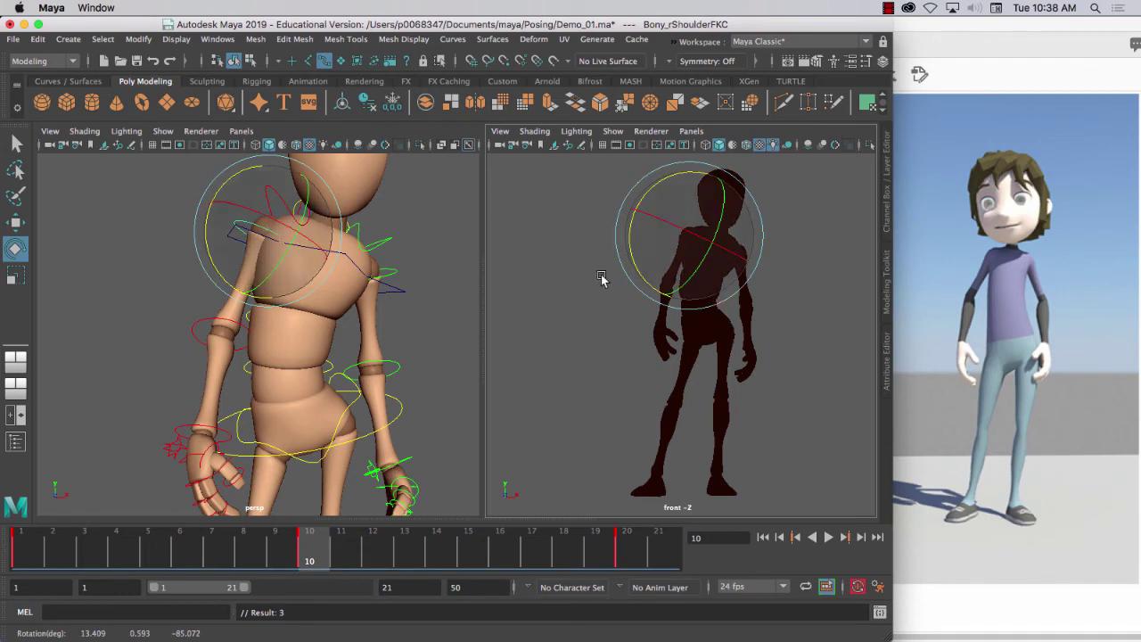
left_click(175, 333)
left_click_drag(175, 334, 80, 354, "alt")
- Rotate Bony_Spine01FKC to about -11.9 on Z and key it so the torso leans
key("q")
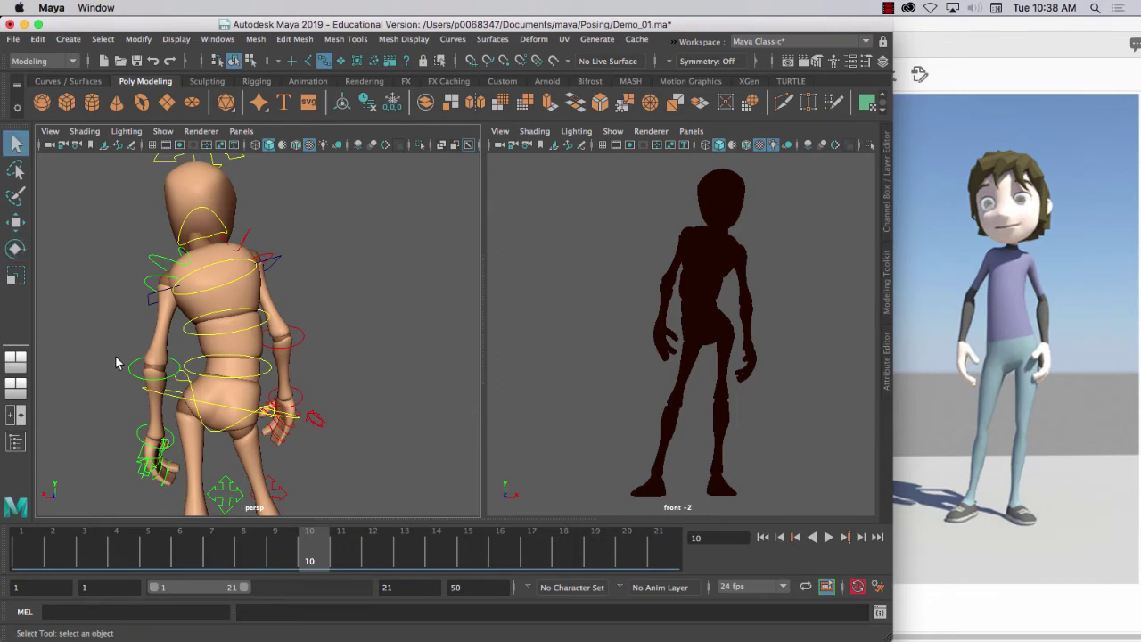
left_click(203, 363)
key("e")
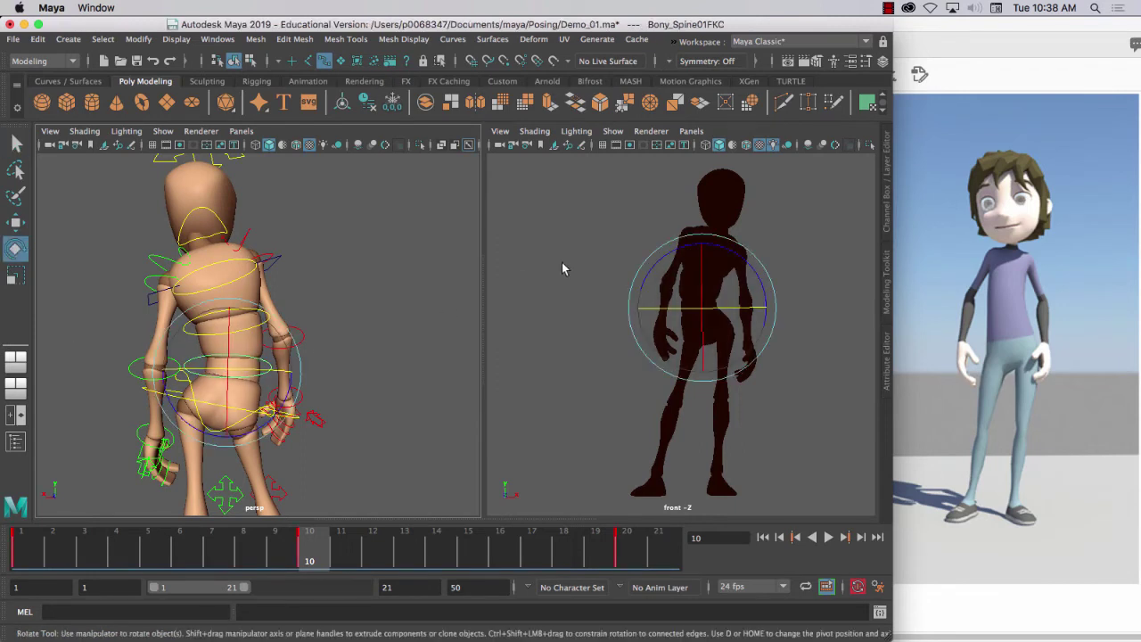
left_click_drag(646, 261, 651, 255)
key("s")
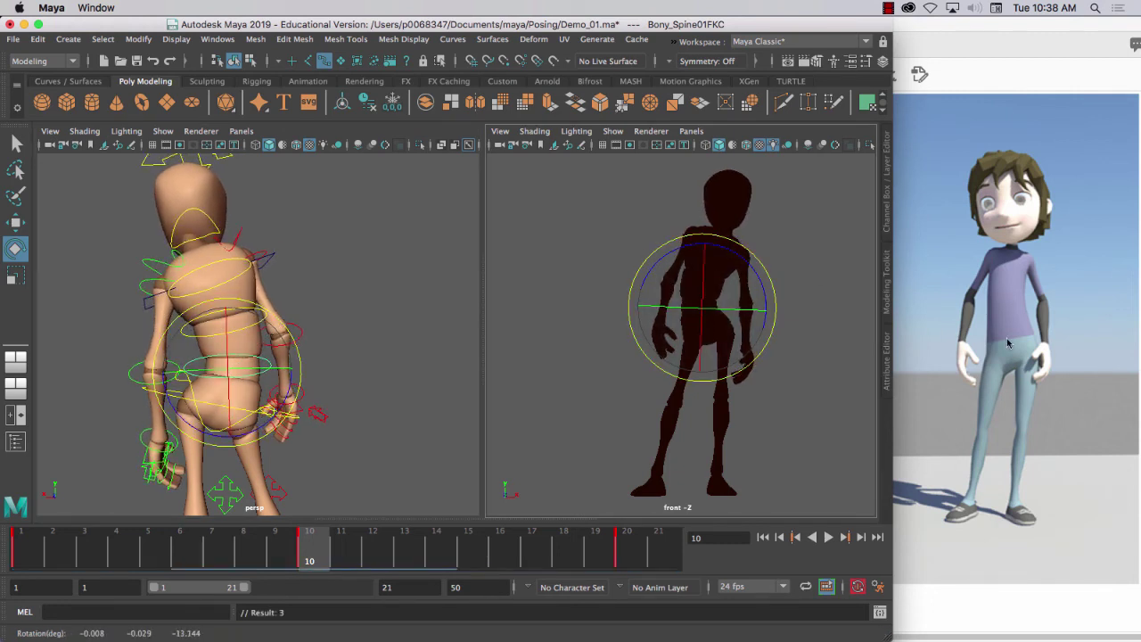
left_click_drag(673, 261, 670, 247)
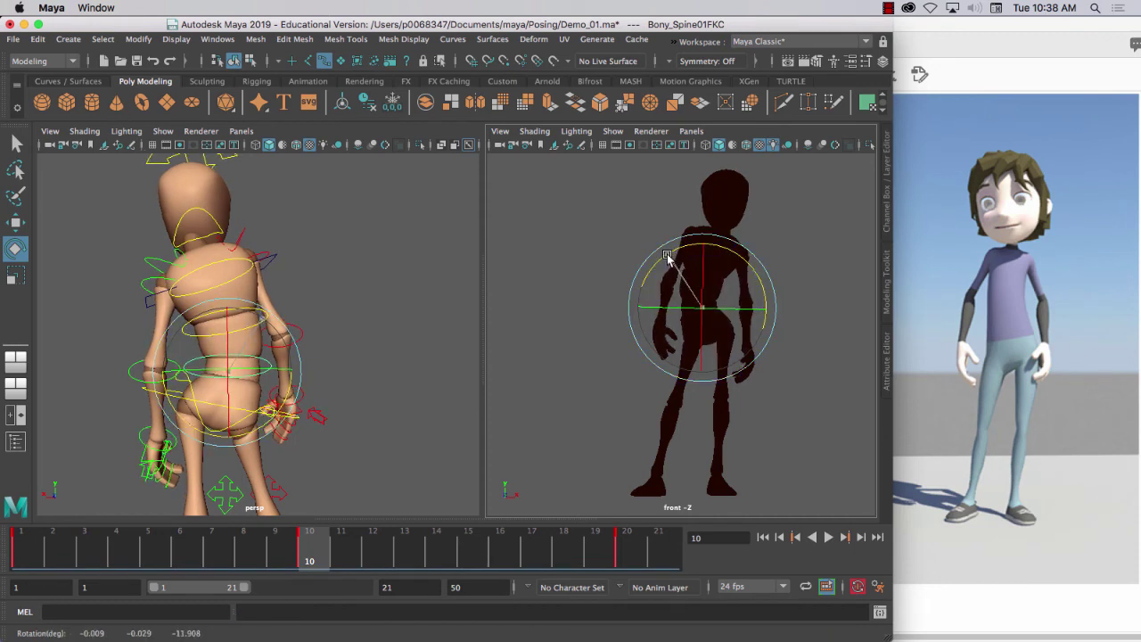
- Deselect the spine and switch the front view to the lit silhouette display
left_click(568, 226)
key("6")
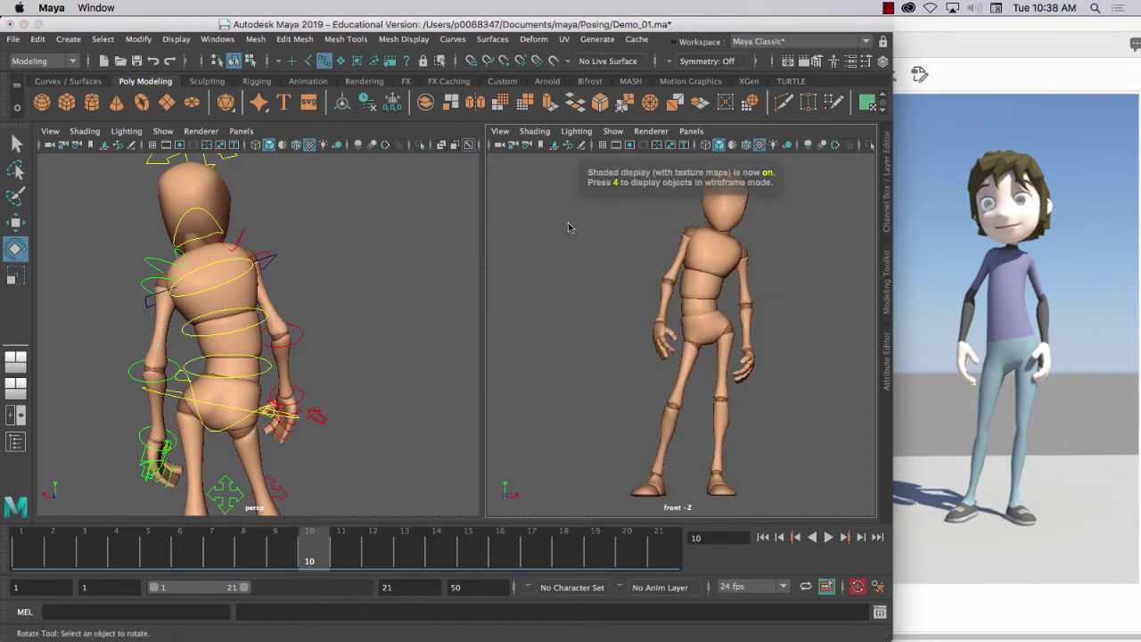
key("7")
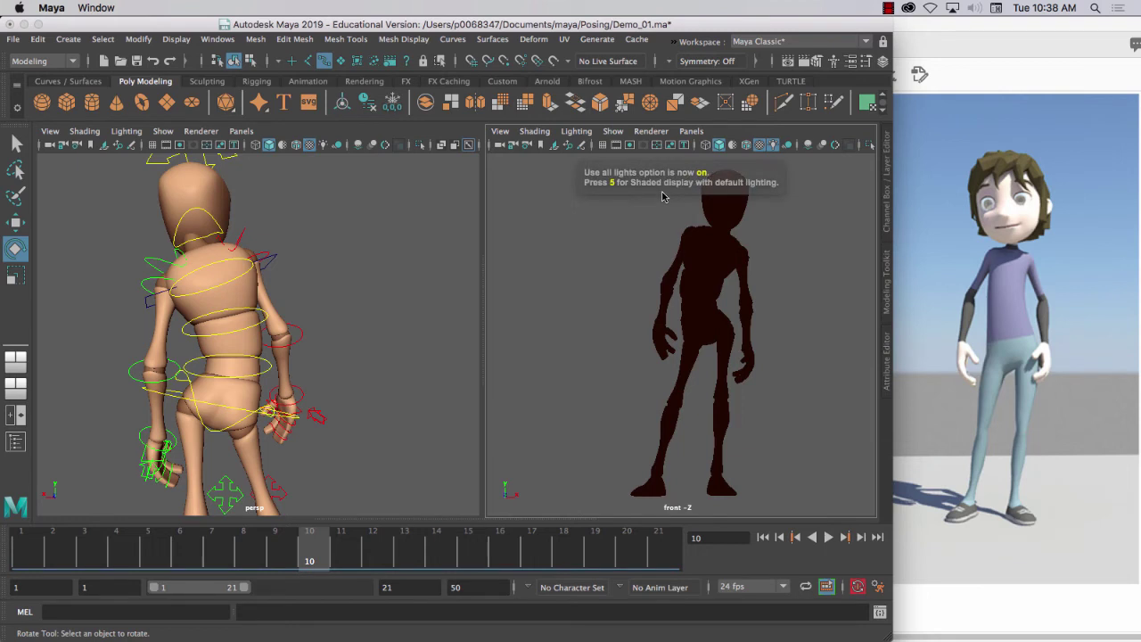
left_click(387, 246)
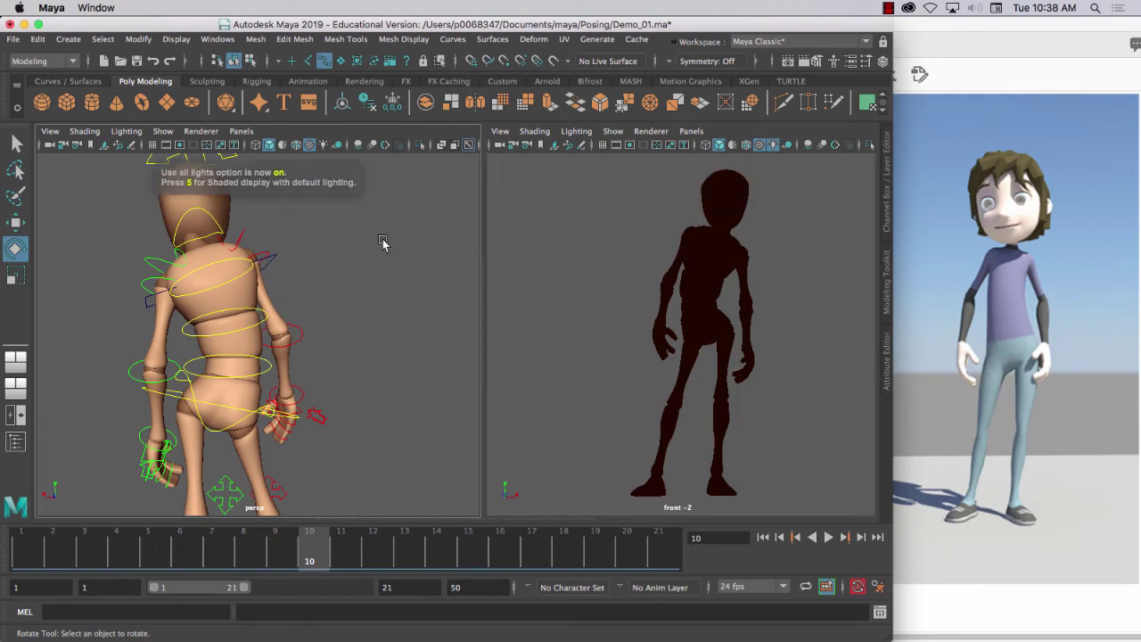
- Orbit the perspective view to the rig's front and set the front view to shaded textures
scroll(328, 348, "down", 5)
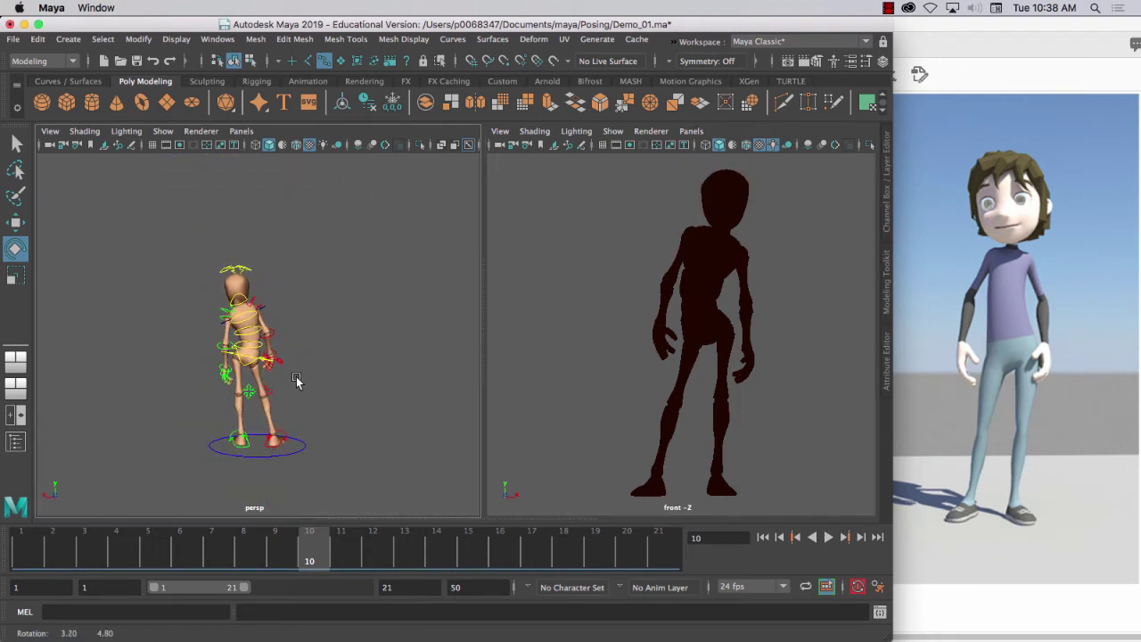
scroll(274, 343, "up", 3)
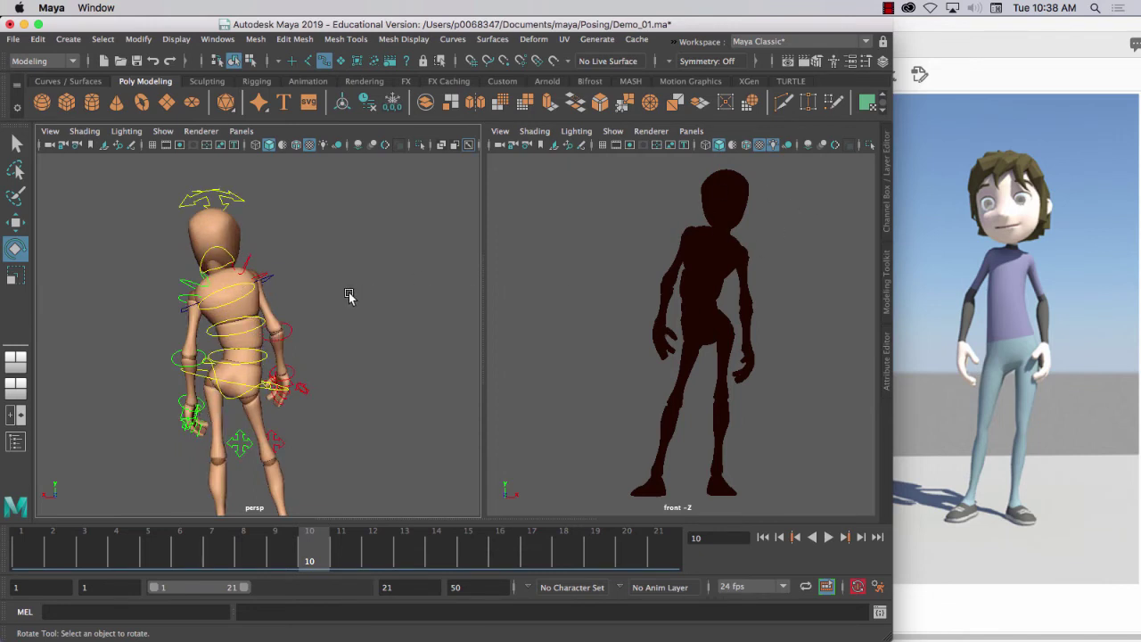
left_click_drag(347, 299, 324, 321, "alt")
scroll(325, 321, "down", 4)
left_click(617, 313)
key("6")
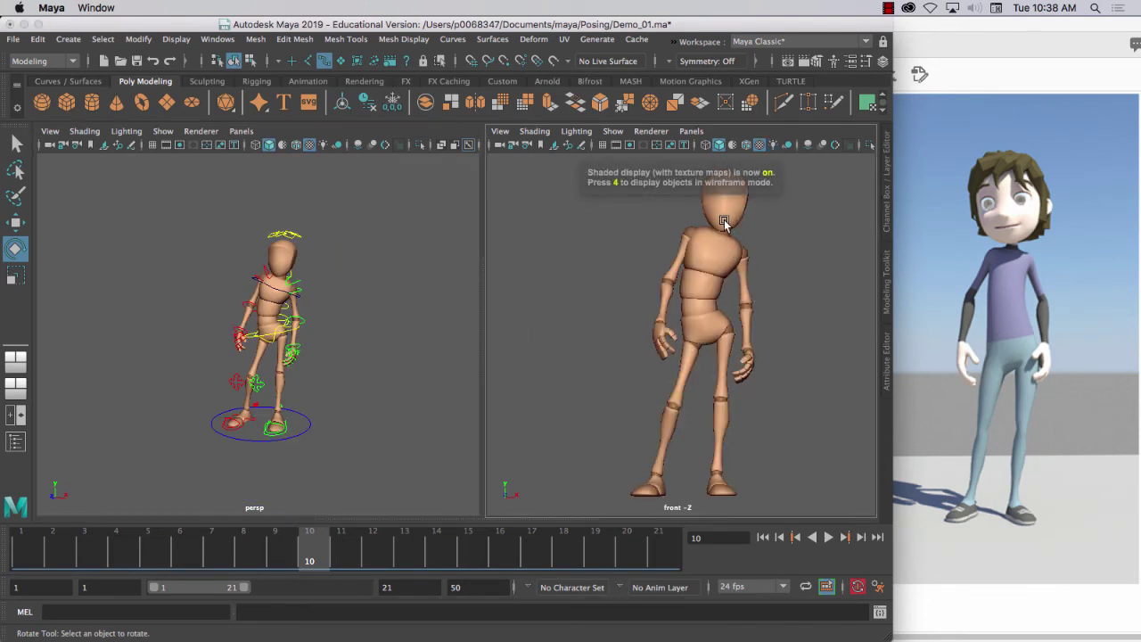
scroll(241, 261, "up", 5)
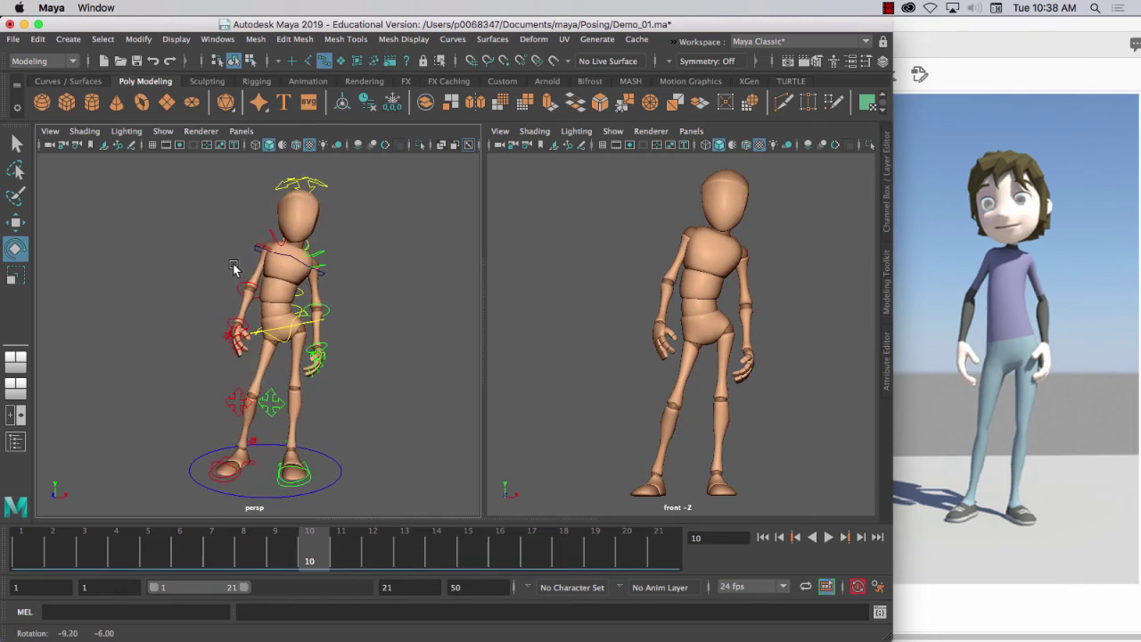
- Rotate Bony_HeadC to turn the head sideways
left_click(301, 182)
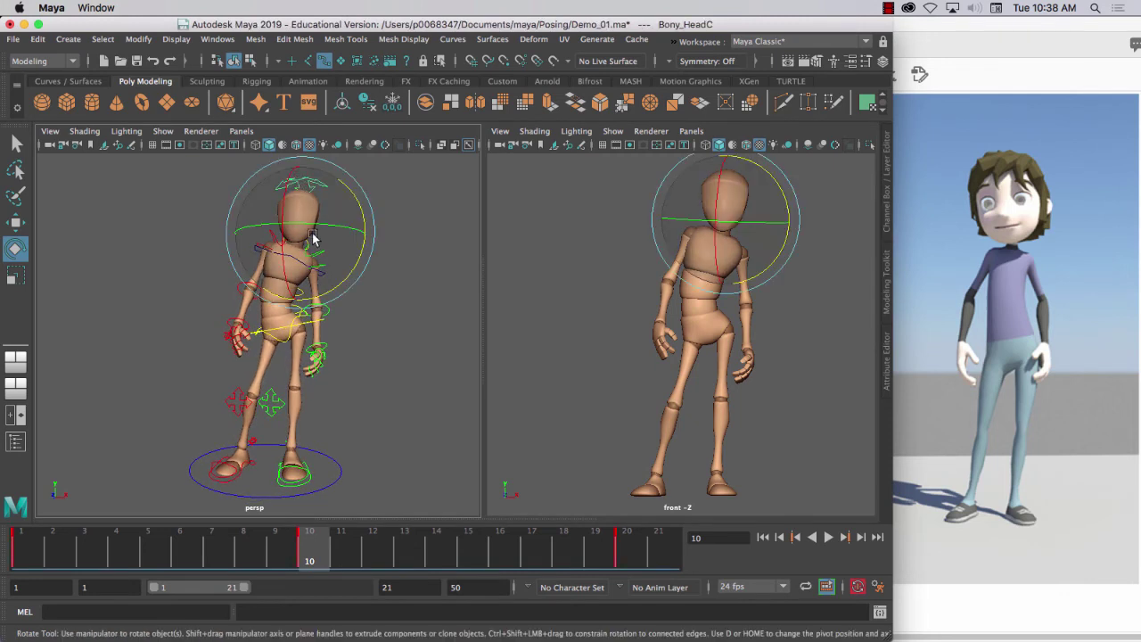
left_click_drag(281, 210, 282, 214)
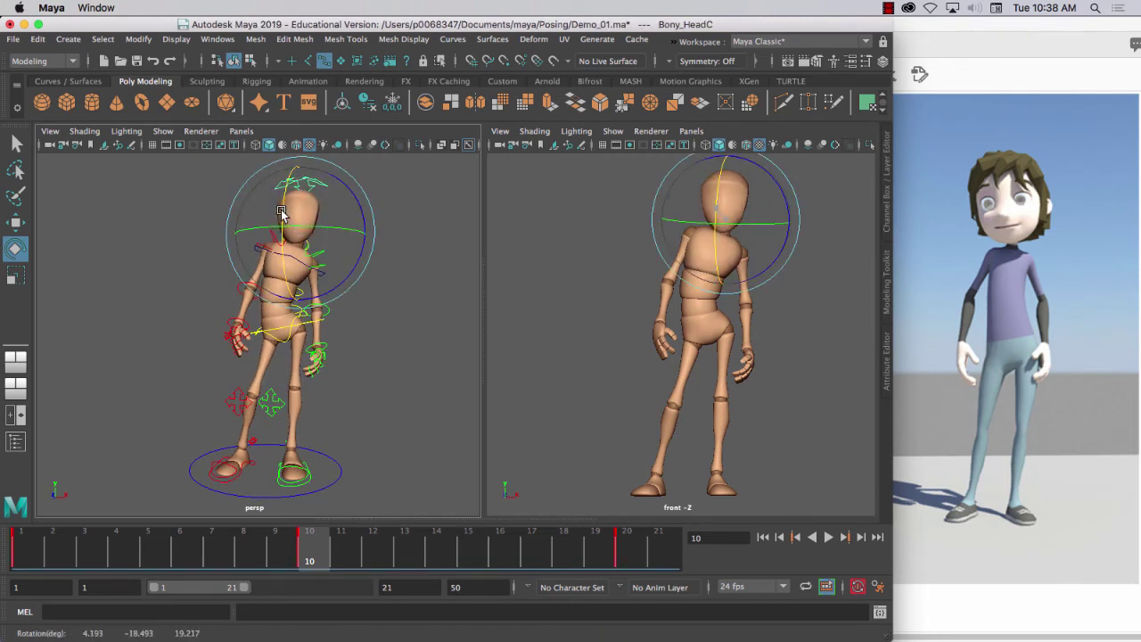
left_click_drag(731, 229, 703, 218)
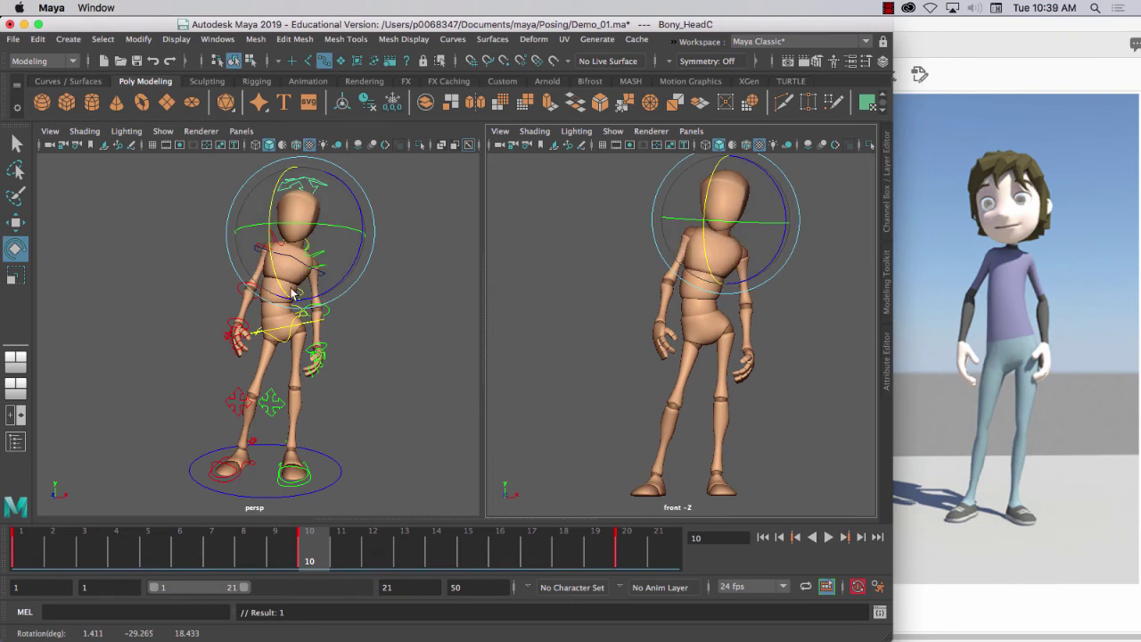
- Tilt Bony_Neck01C to -12.109 degrees on Z so the head leans sideways
left_click_drag(374, 285, 191, 288, "alt")
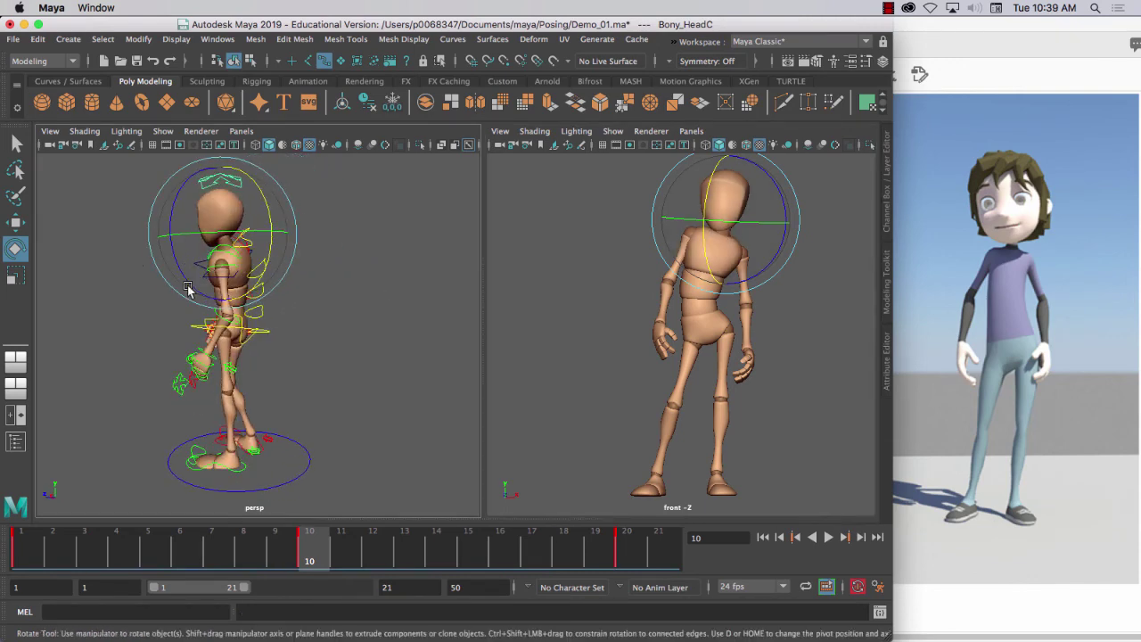
left_click(102, 197)
left_click(247, 236)
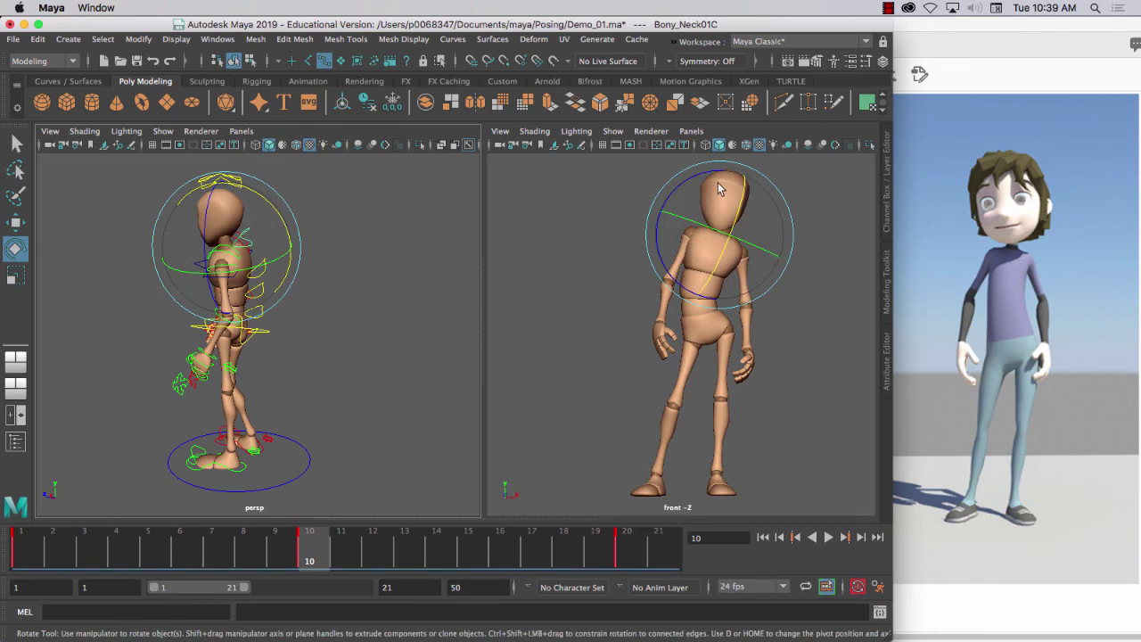
left_click_drag(737, 227, 738, 210)
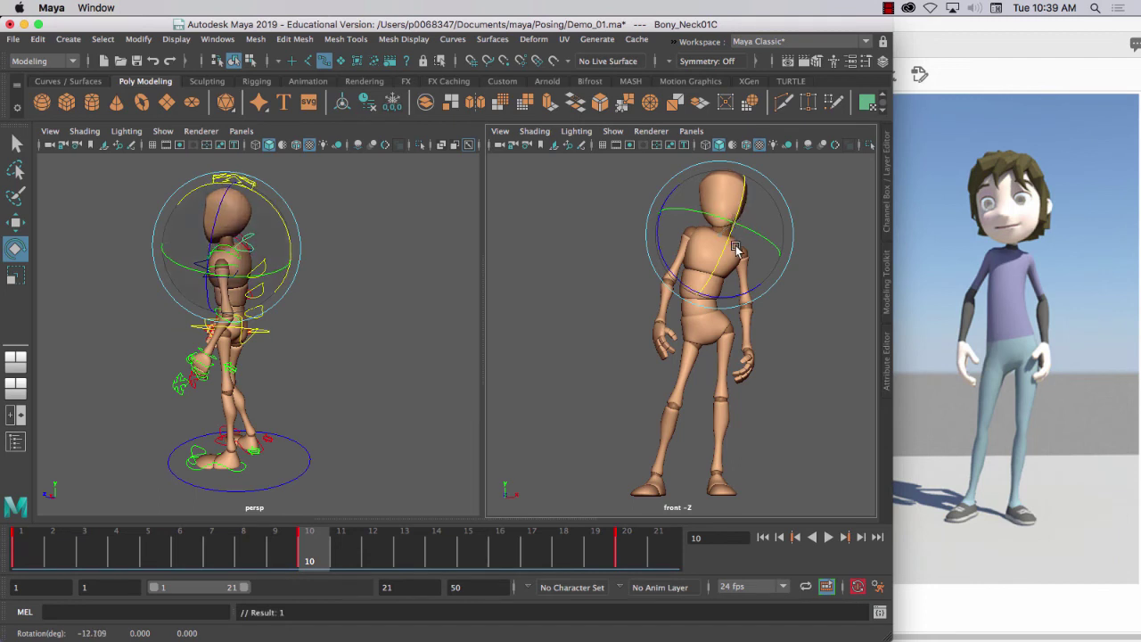
left_click(731, 253)
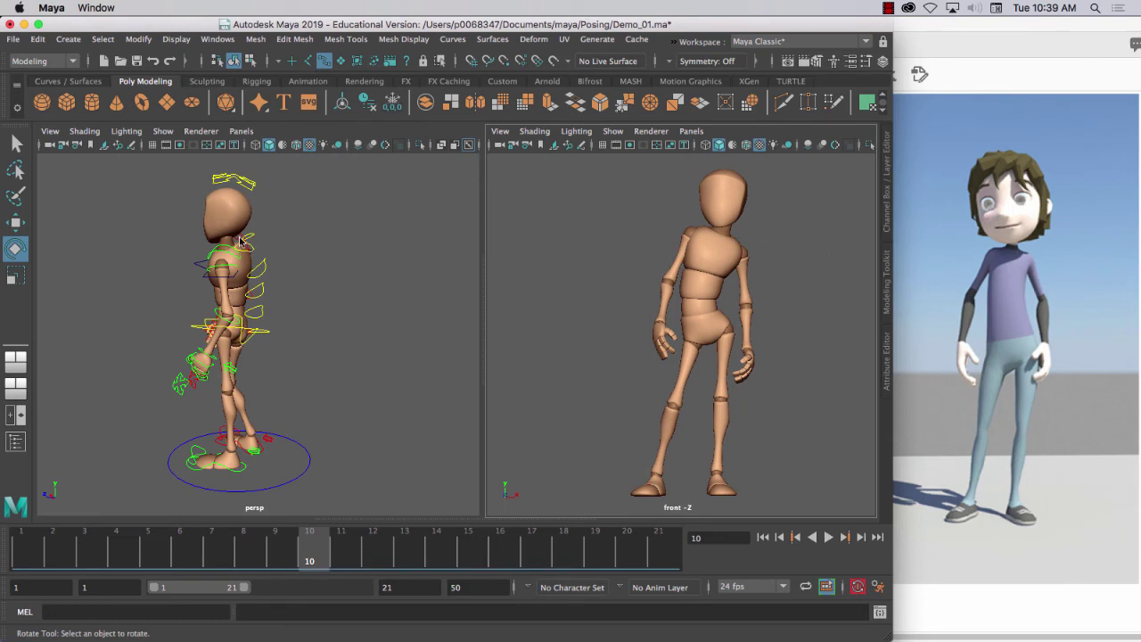
left_click_drag(164, 329, 361, 325, "alt")
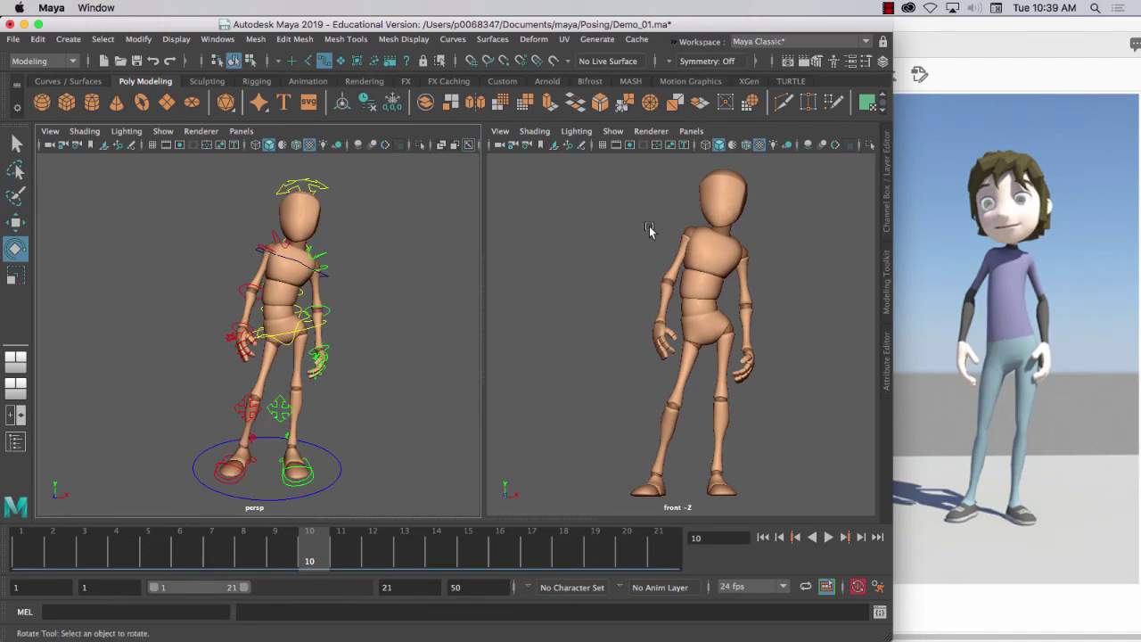
- Turn Bony_HeadC further toward the front and key its rotation
left_click(304, 189)
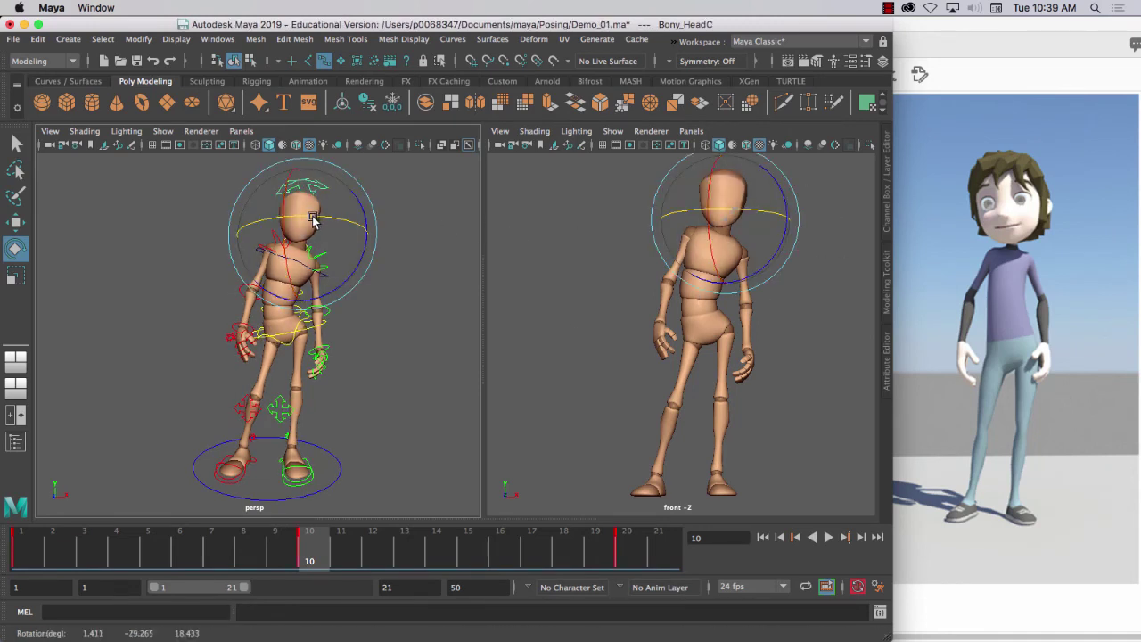
left_click_drag(312, 221, 309, 223)
key("s")
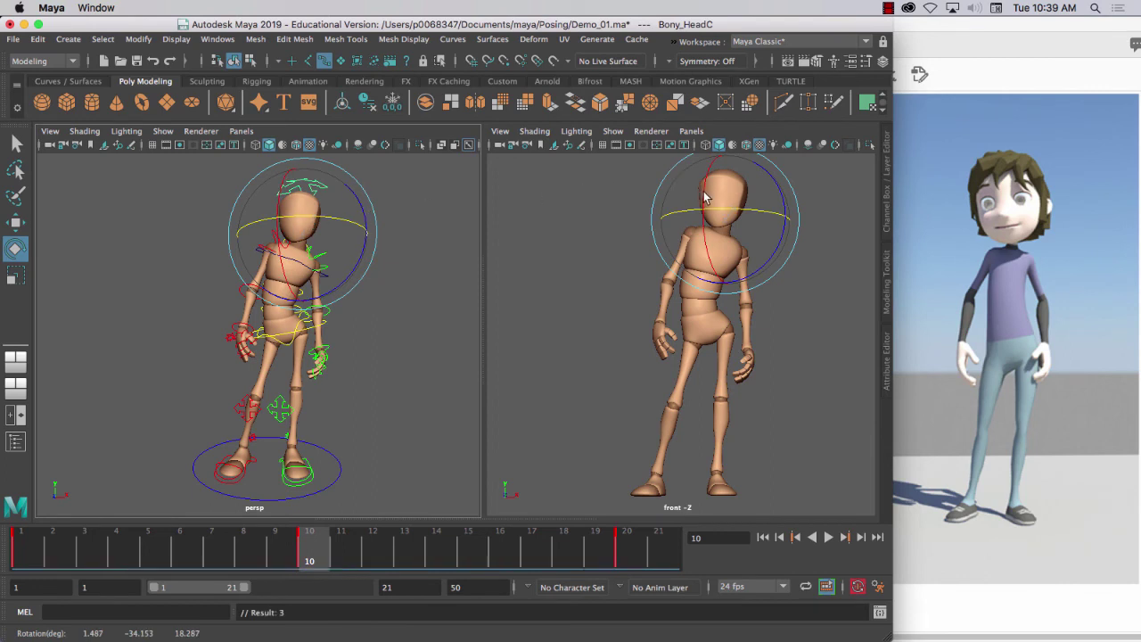
left_click(548, 252)
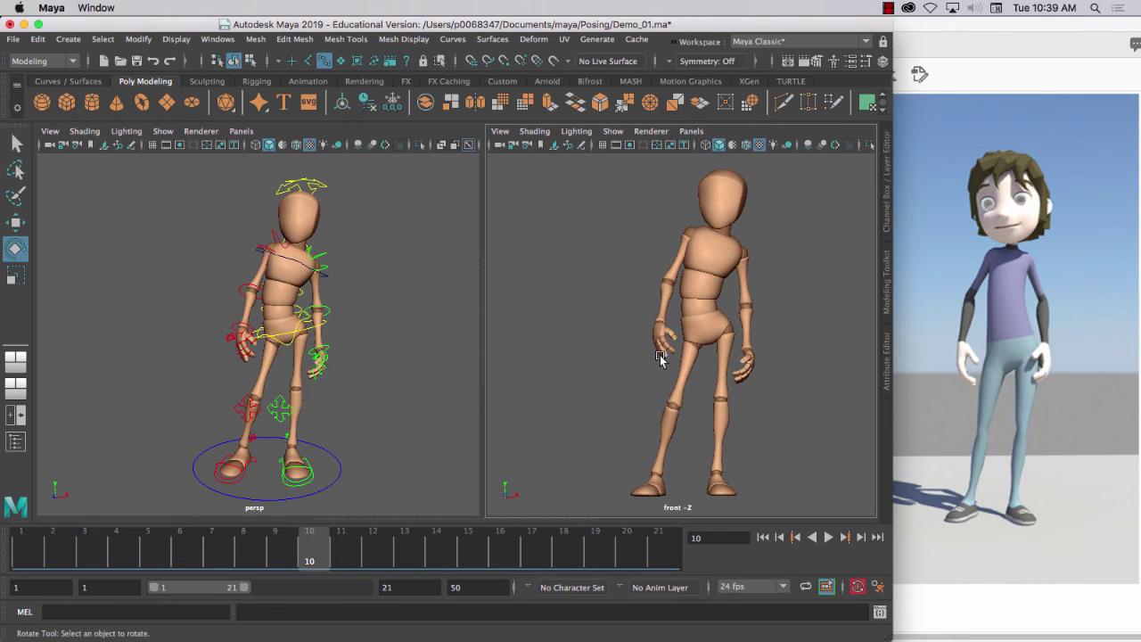
scroll(251, 339, "up", 5)
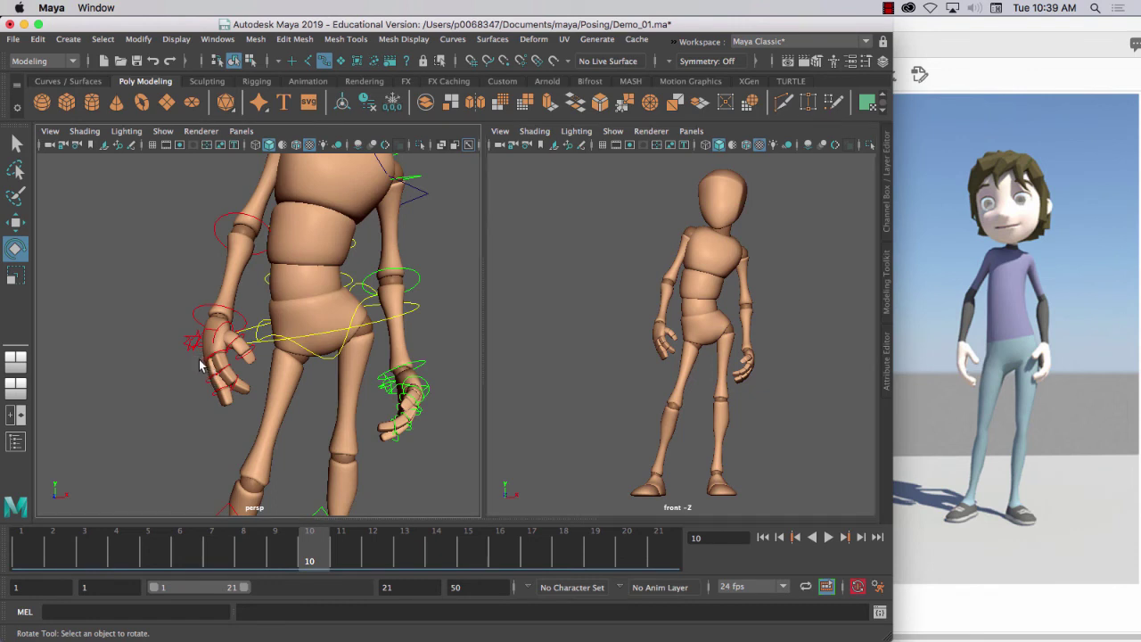
- Bend a right finger's base and tip joints inward
left_click(196, 358)
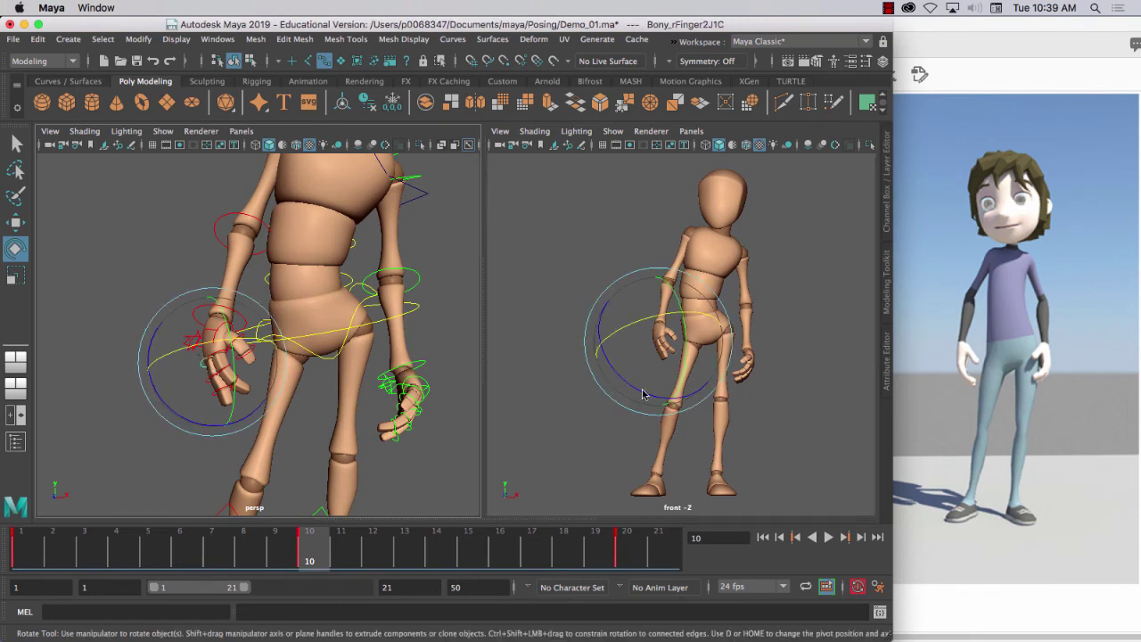
left_click_drag(642, 395, 635, 395)
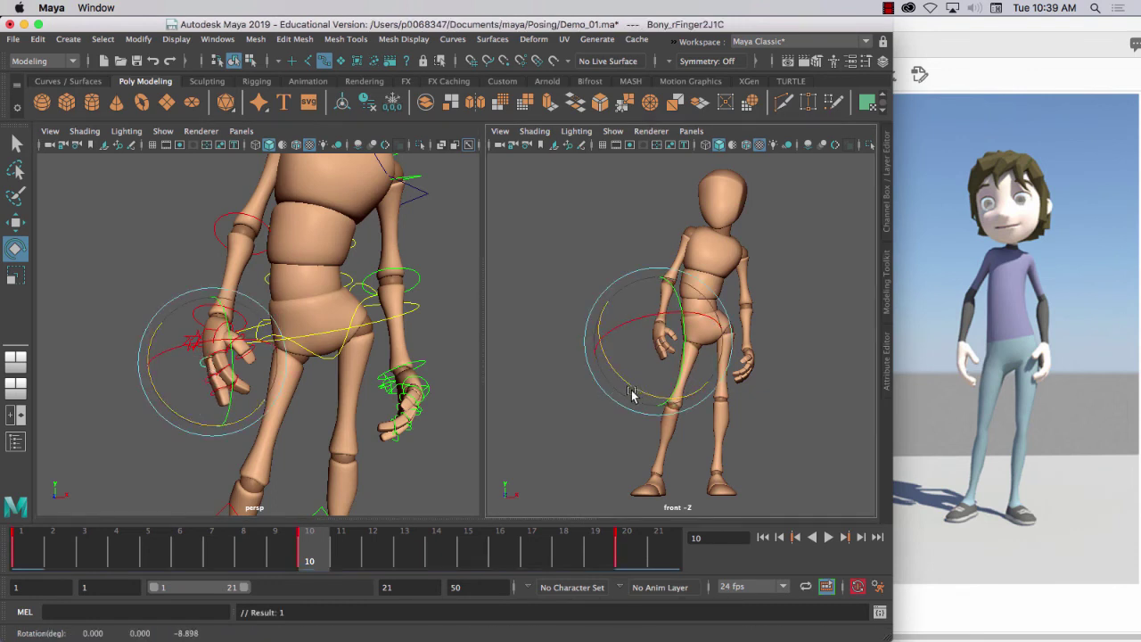
left_click(59, 360)
left_click(210, 379)
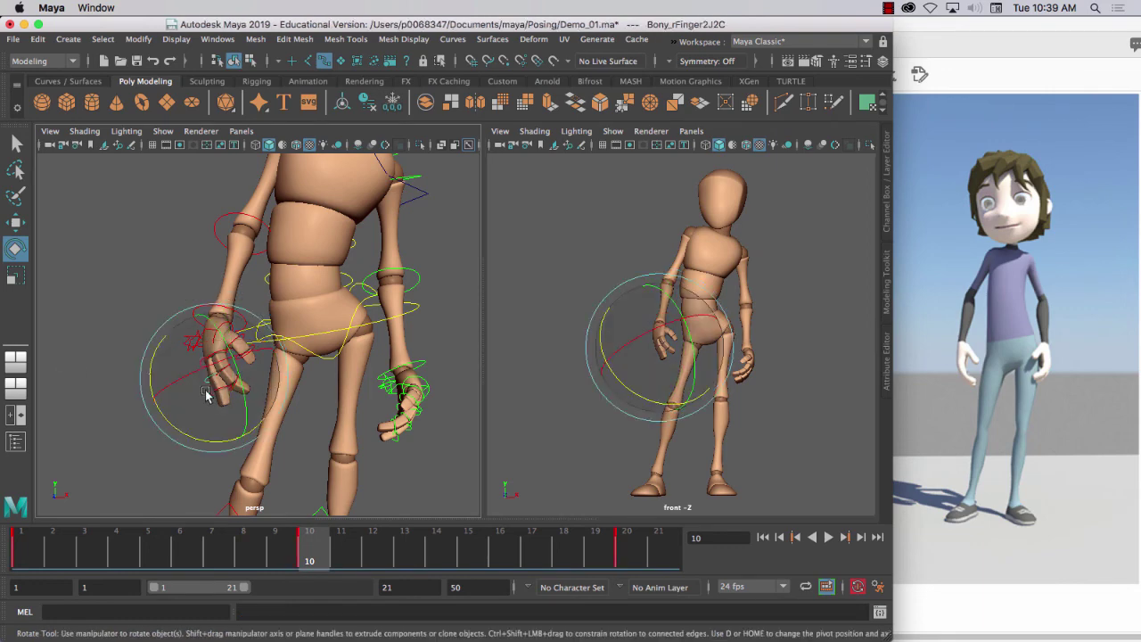
left_click(169, 420)
left_click_drag(223, 357, 114, 409)
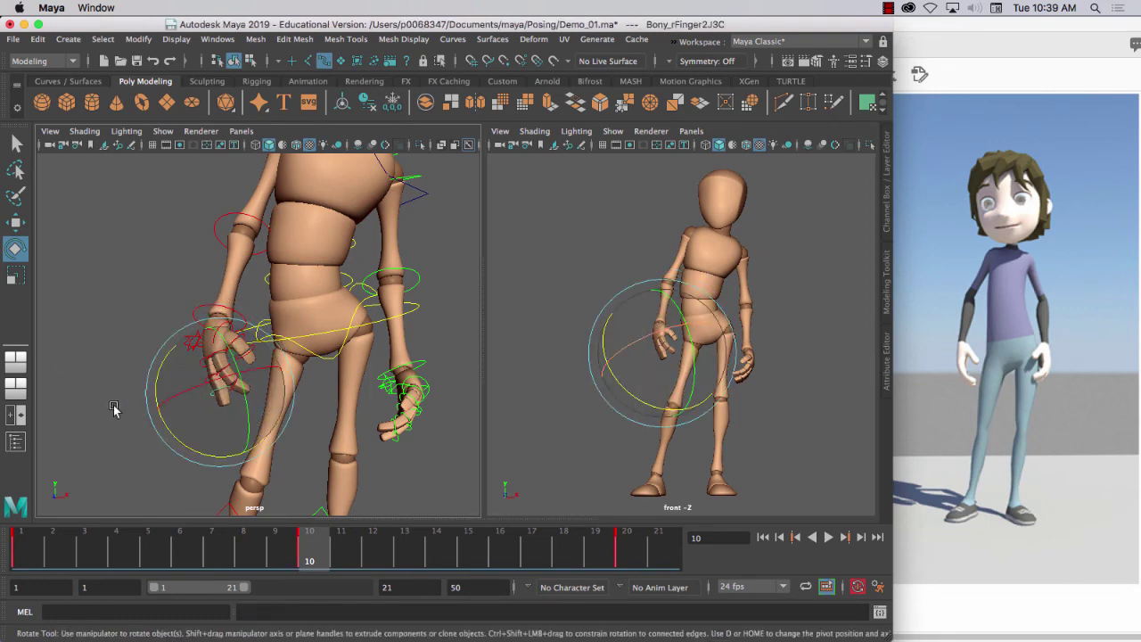
left_click_drag(629, 394, 652, 406)
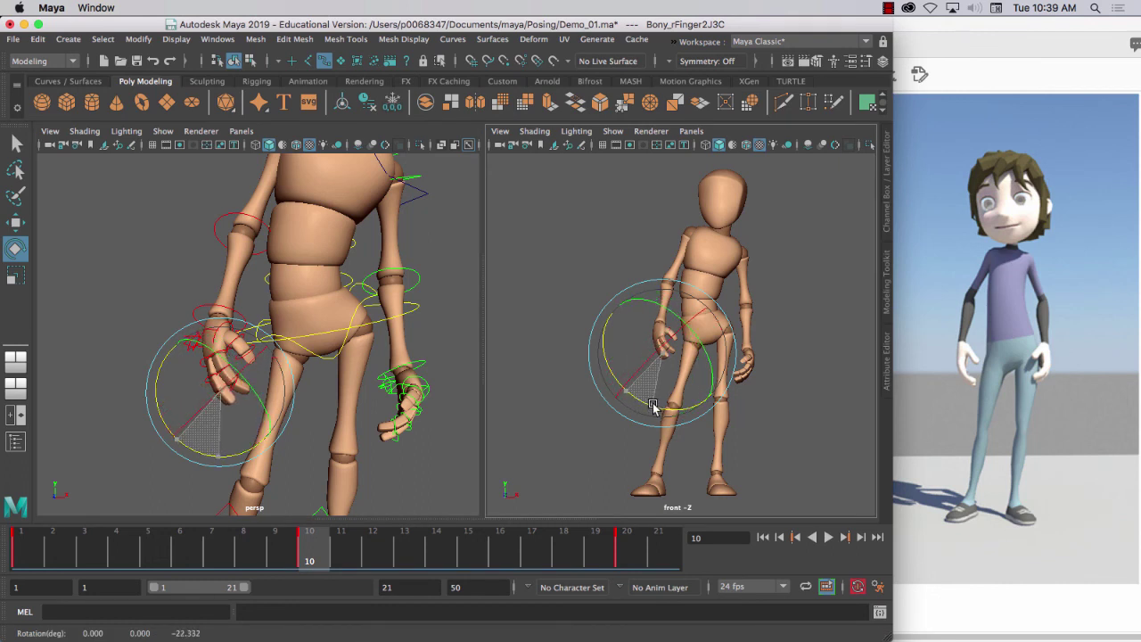
left_click_drag(652, 405, 649, 403)
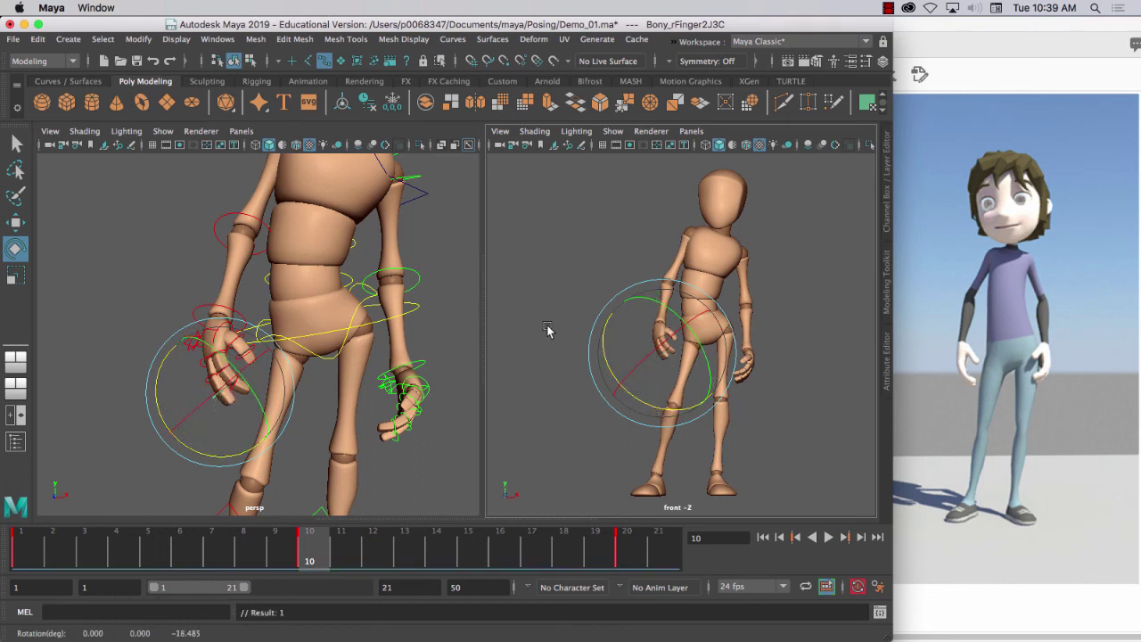
- Bend the right wrist with Bony_rWristFKC into a relaxed hang
left_click(140, 267)
left_click(217, 314)
left_click_drag(646, 290, 635, 293)
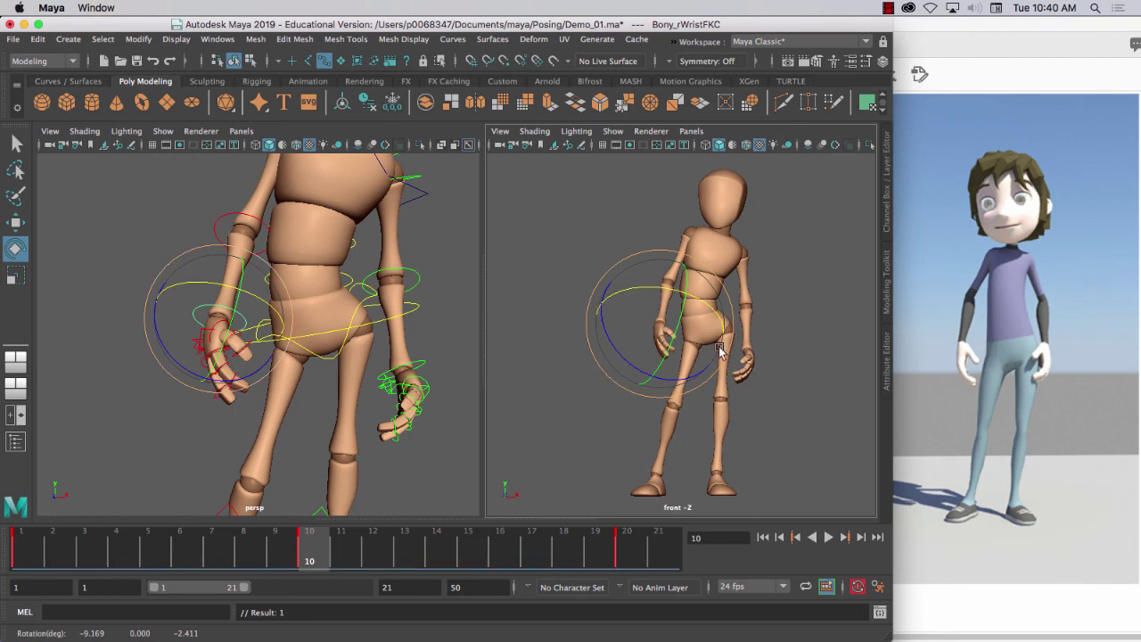
left_click(73, 308)
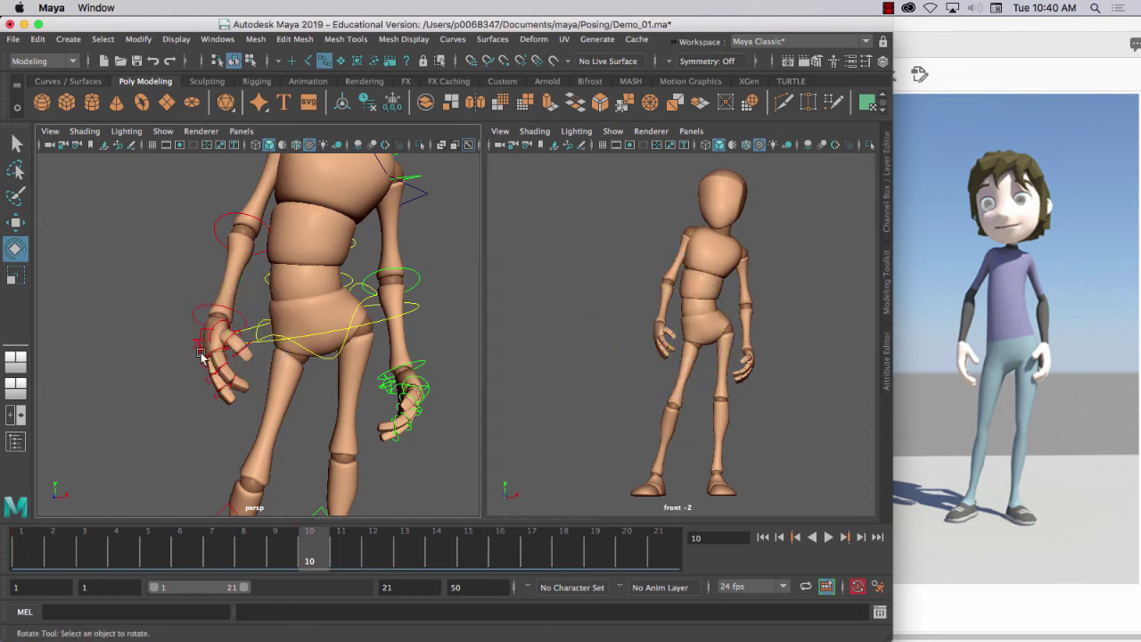
- Curl Bony_rFinger1J1C to Z -24.698 and rotate Bony_rThumbJ1C to 6.349, -0.454, -32.531
left_click(212, 355)
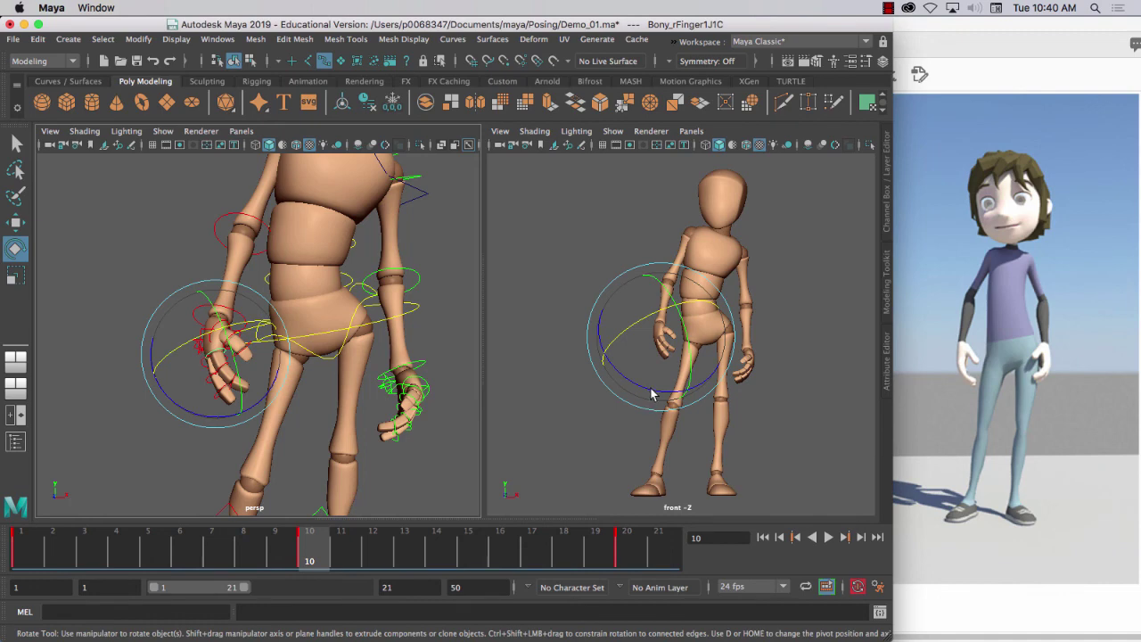
left_click_drag(652, 394, 624, 380)
left_click(163, 259)
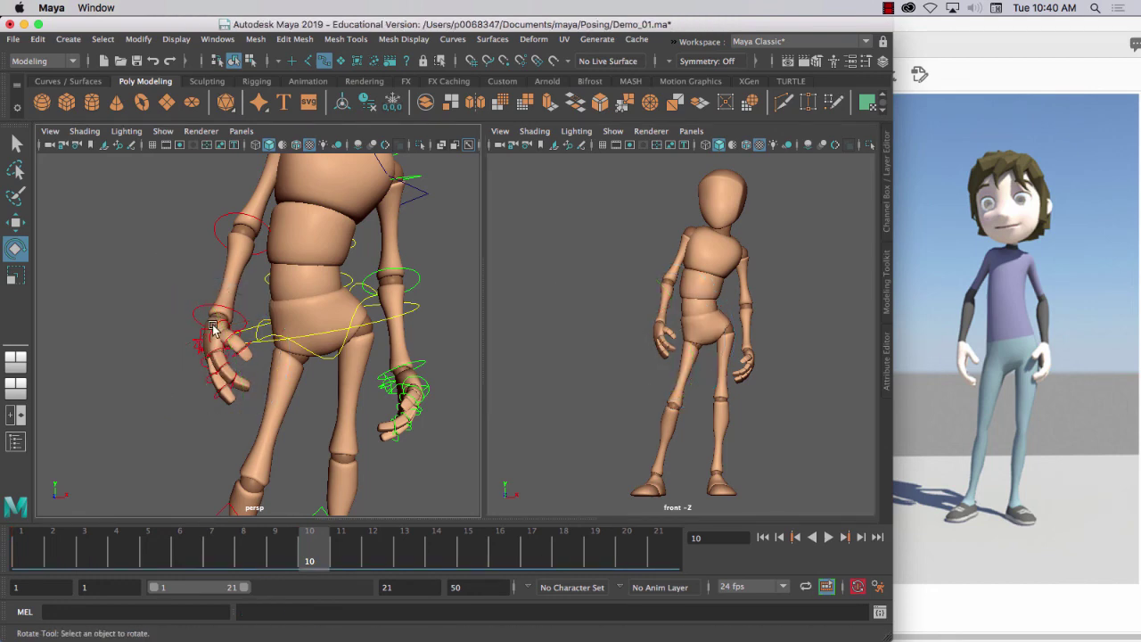
left_click(214, 327)
mouse_move(660, 297)
left_mouse_down()
mouse_move(639, 314)
mouse_move(683, 305)
mouse_move(670, 311)
left_mouse_up()
left_click(127, 251)
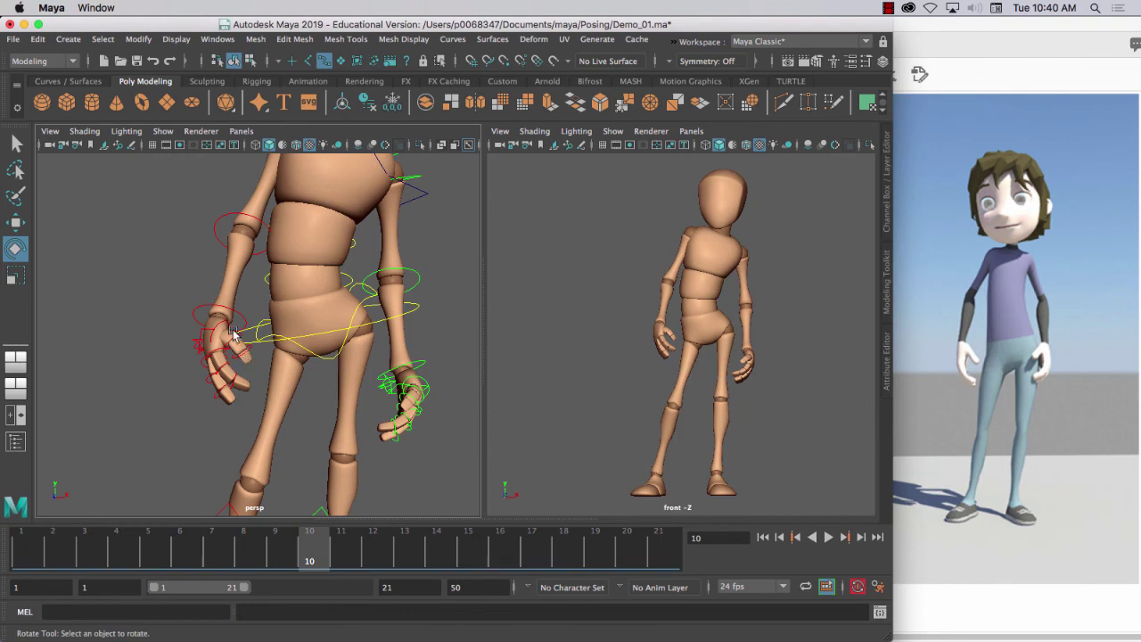
scroll(329, 375, "down", 5)
scroll(329, 366, "up", 2)
scroll(328, 361, "down", 3)
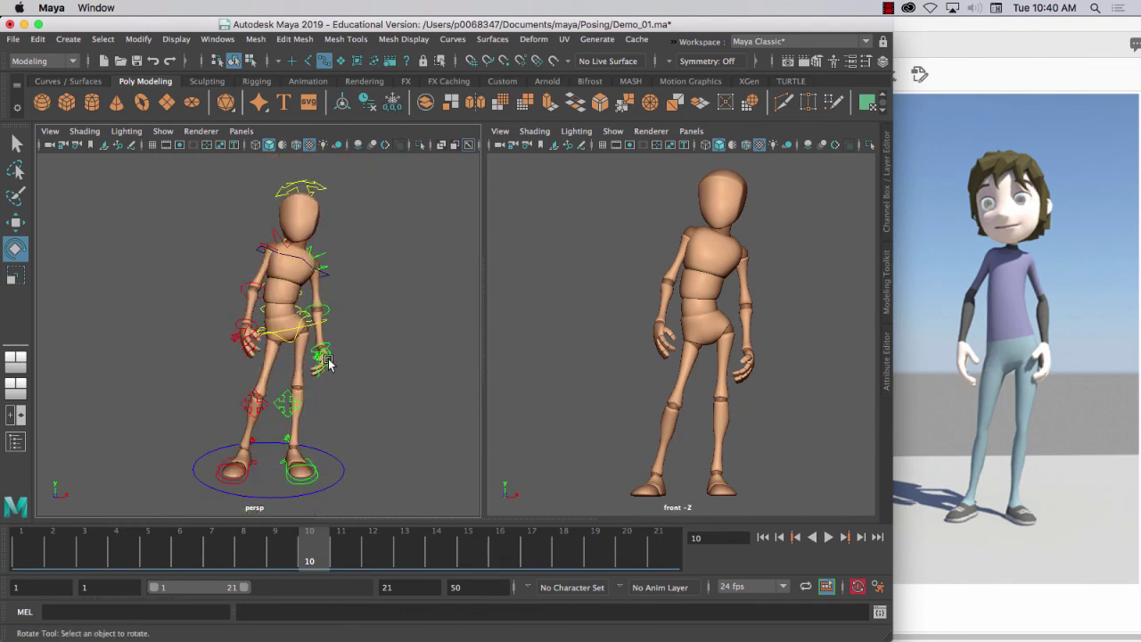
left_click_drag(331, 365, 331, 366, "alt")
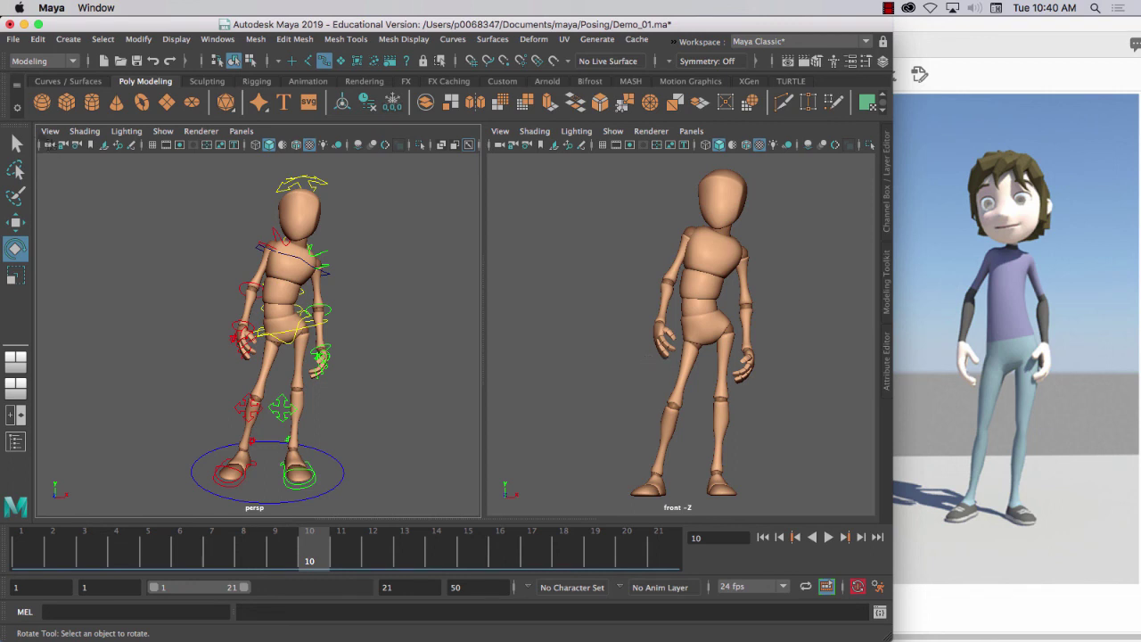
key("super+shift+4")
left_click_drag(29, 118, 1125, 564)
left_click(889, 8)
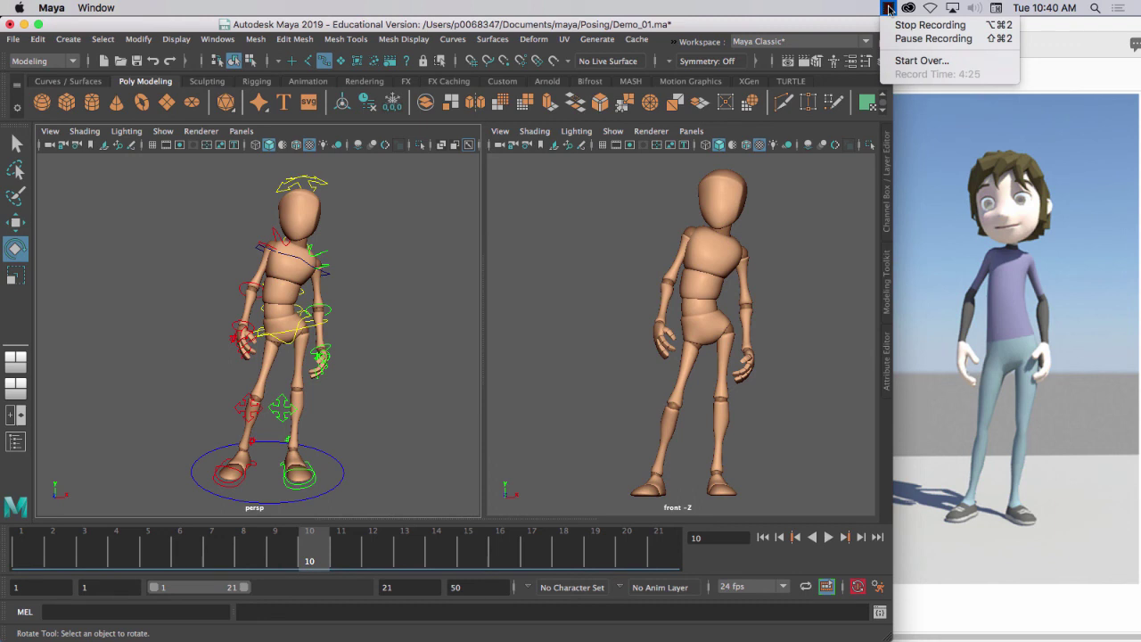